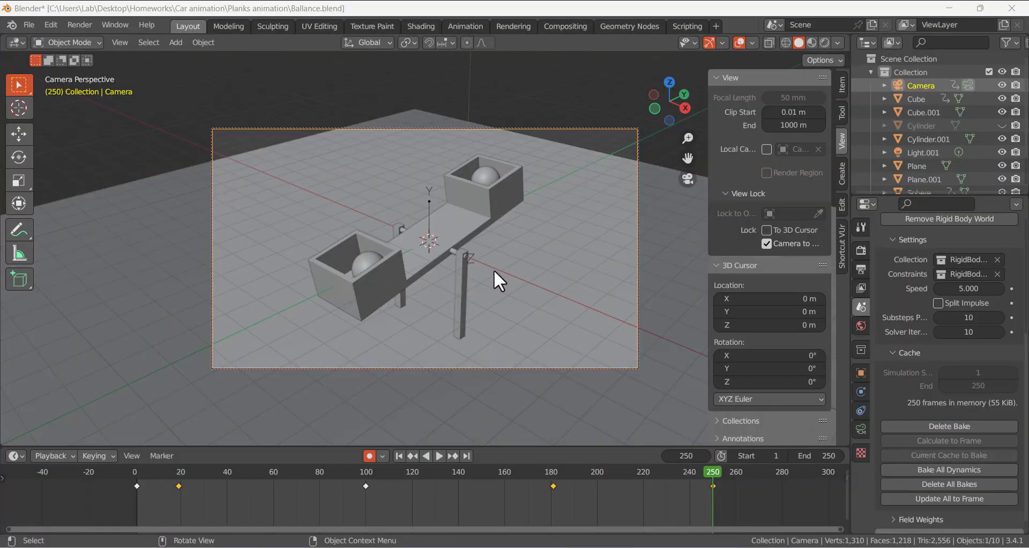
Play back the finished balance animation through the camera view and stop it
key(space)
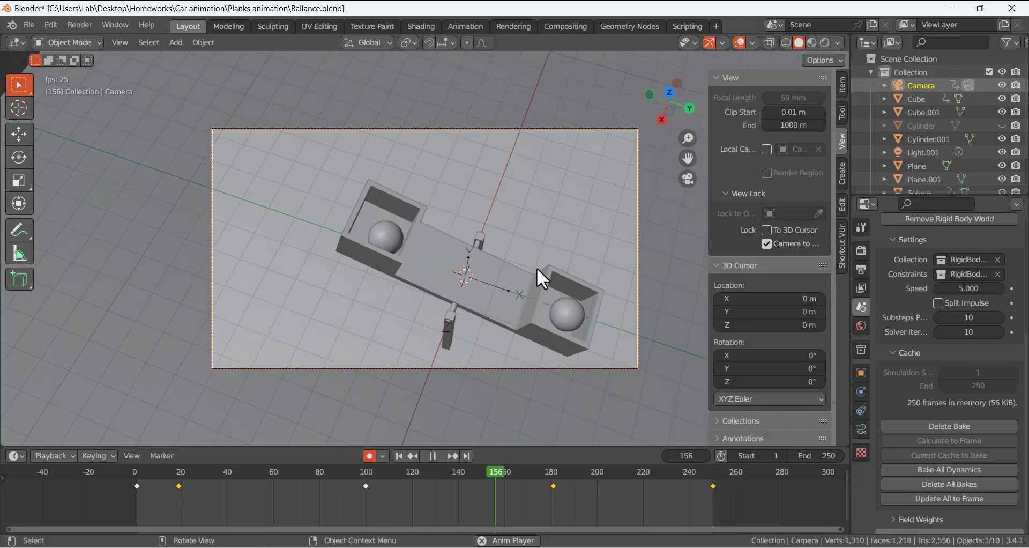
click(432, 456)
Create a new General file without saving the changes to Ballance.blend, and dismiss the splash screen
click(29, 25)
mouse_move(36, 42)
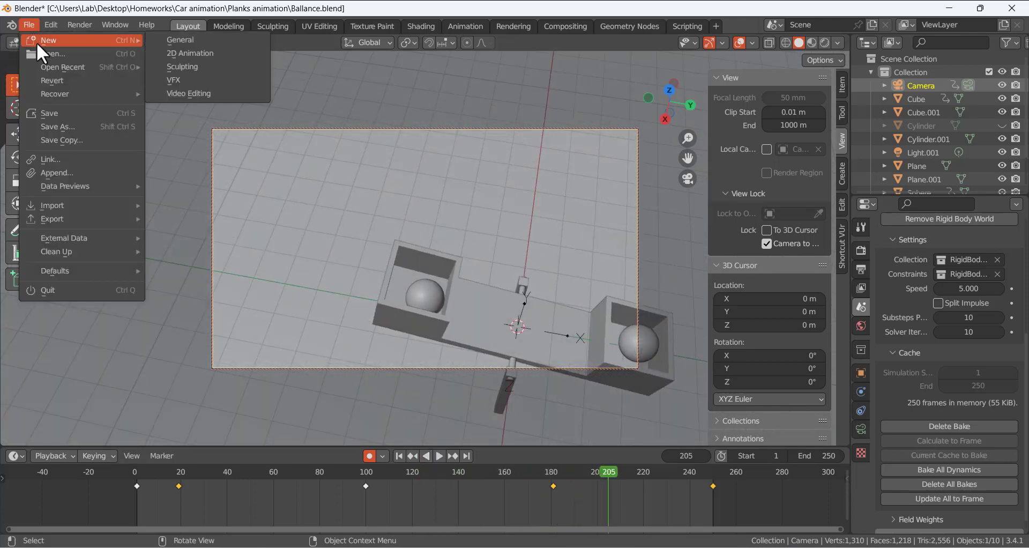
click(175, 37)
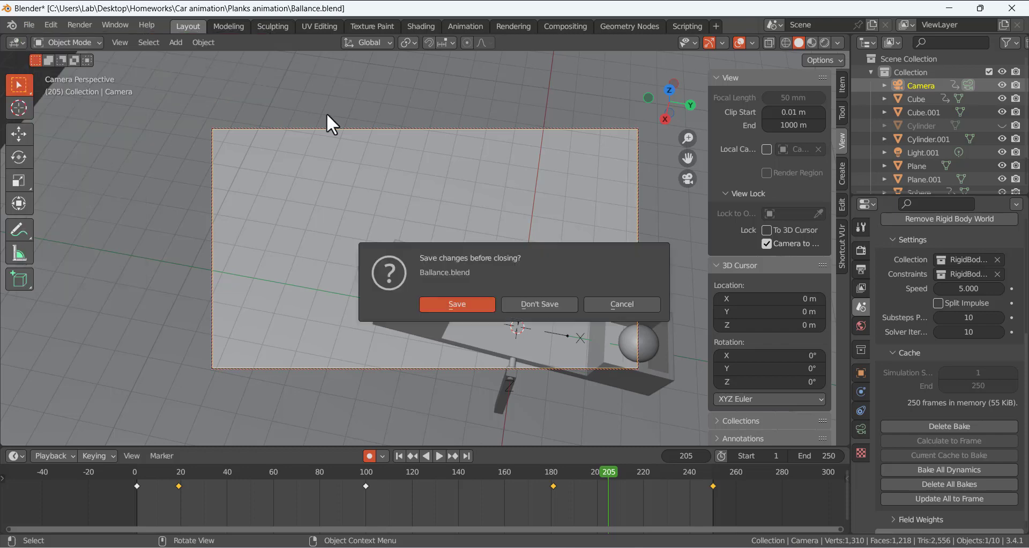
click(532, 303)
click(505, 255)
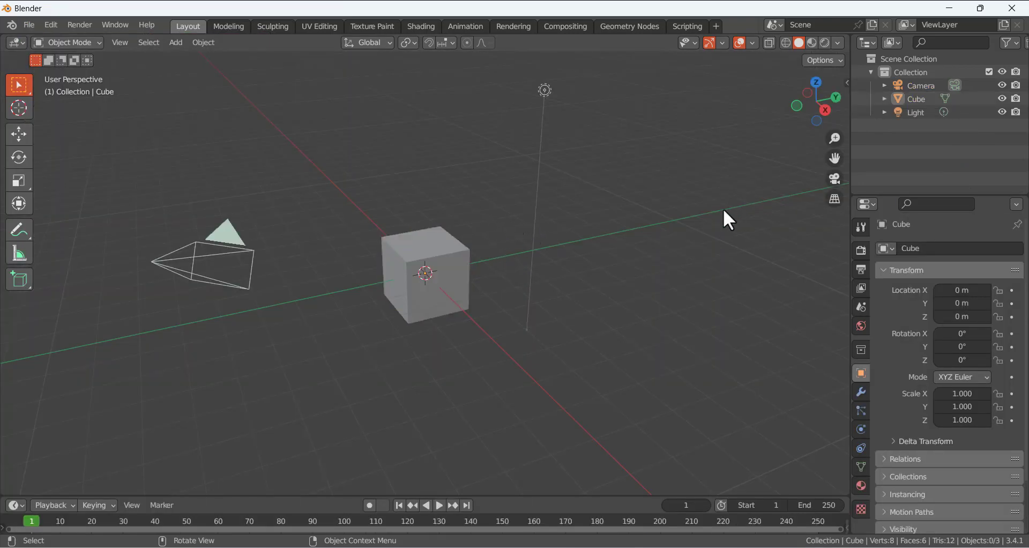
Start the Shortcut VUr key display in the viewport and hide the sidebar
key(n)
click(841, 244)
click(766, 98)
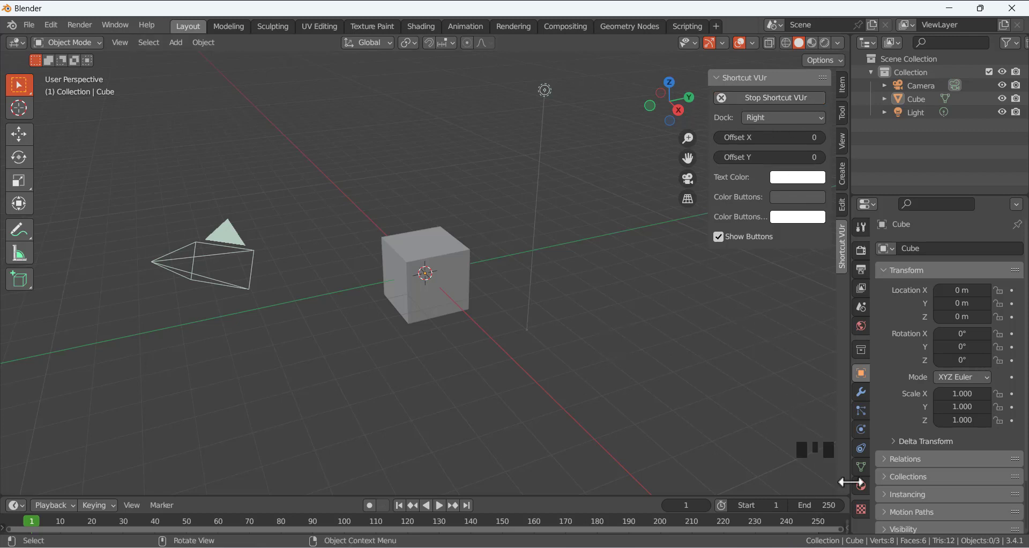
key(n)
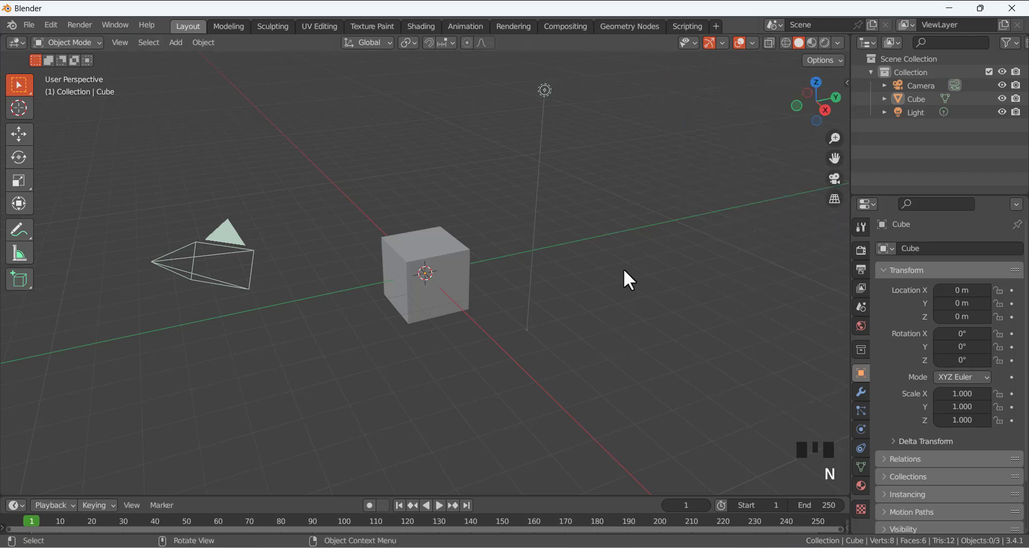
Scale the default cube into a long plank, to about 0.316 along Z and 6.331 along Y
click(428, 287)
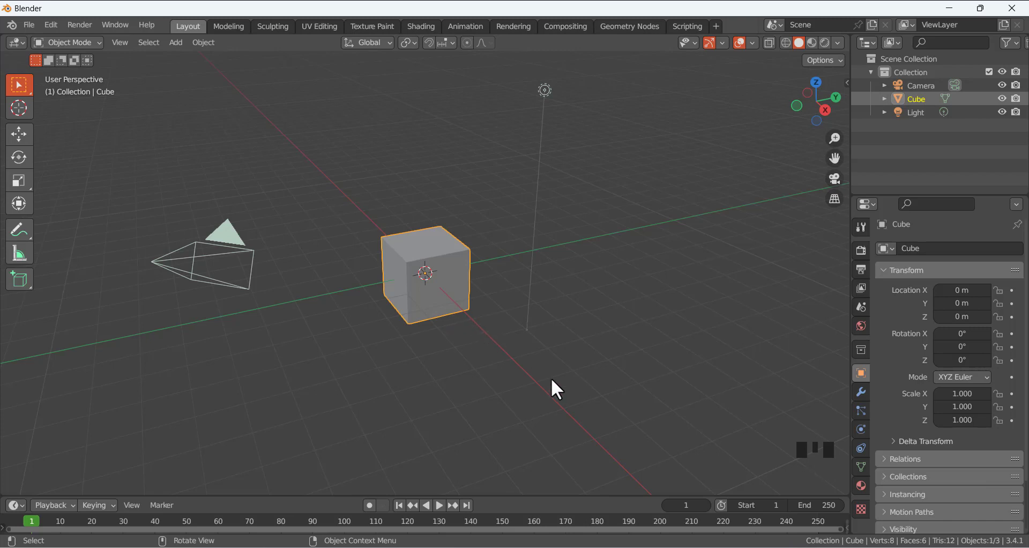
key(s)
key(z)
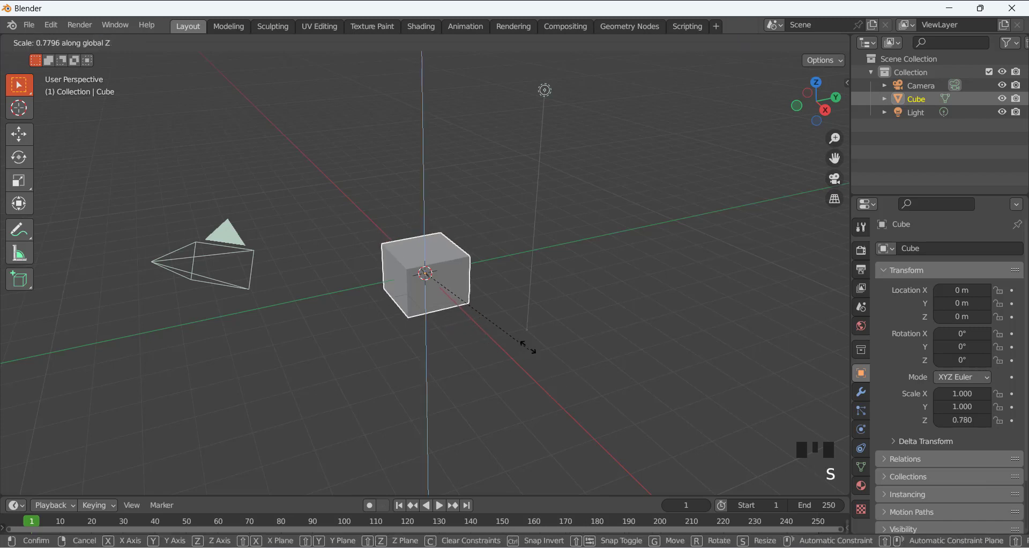
click(480, 262)
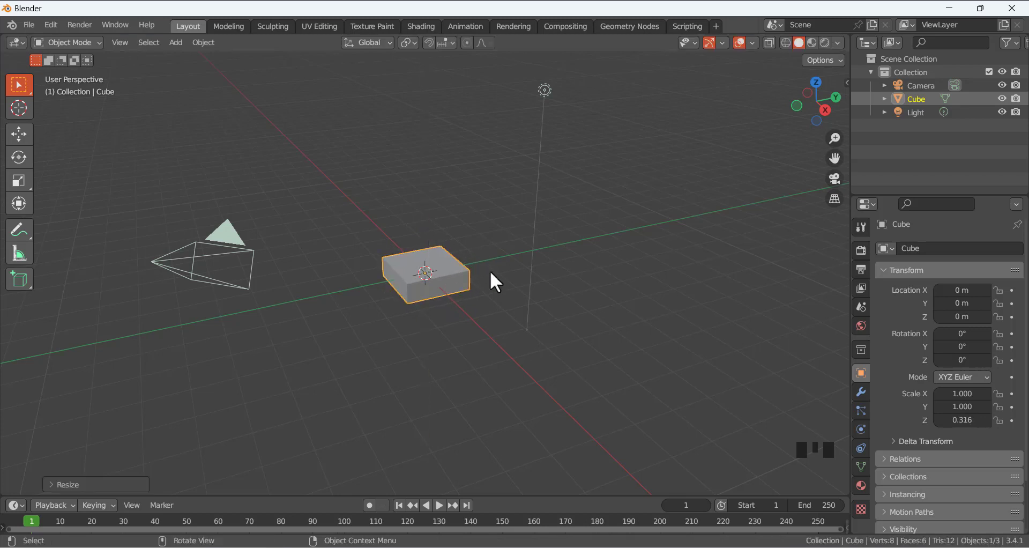
key(s)
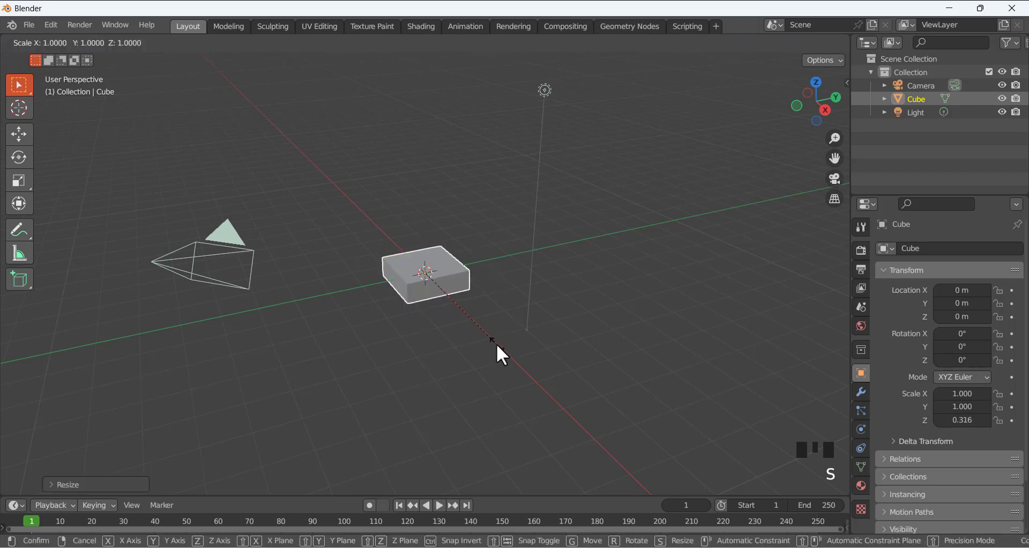
key(y)
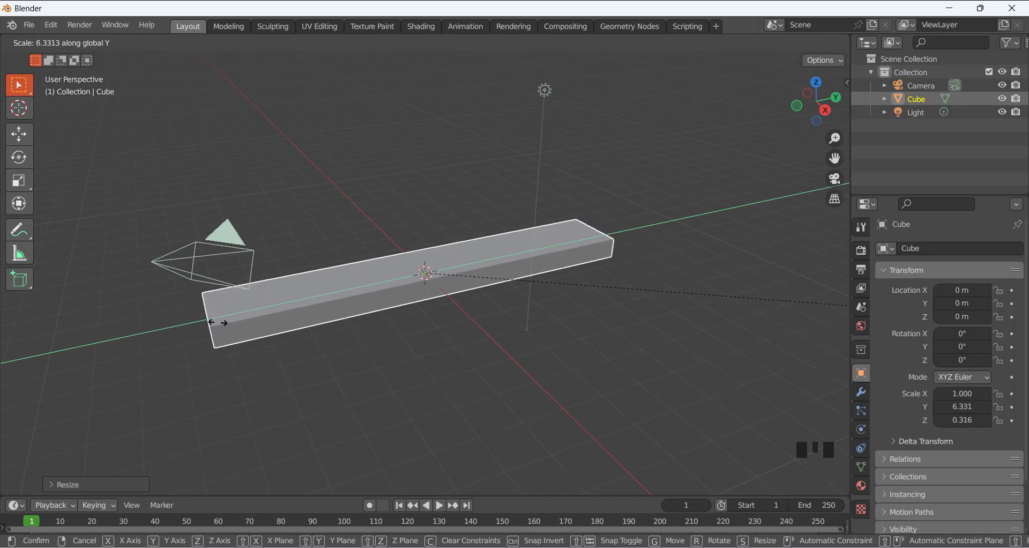
click(223, 323)
Add two evenly spaced loop cuts across the plank's length in Edit Mode, without sliding them
mouse_move(127, 339)
middle_down()
mouse_move(144, 337)
mouse_move(128, 332)
middle_up()
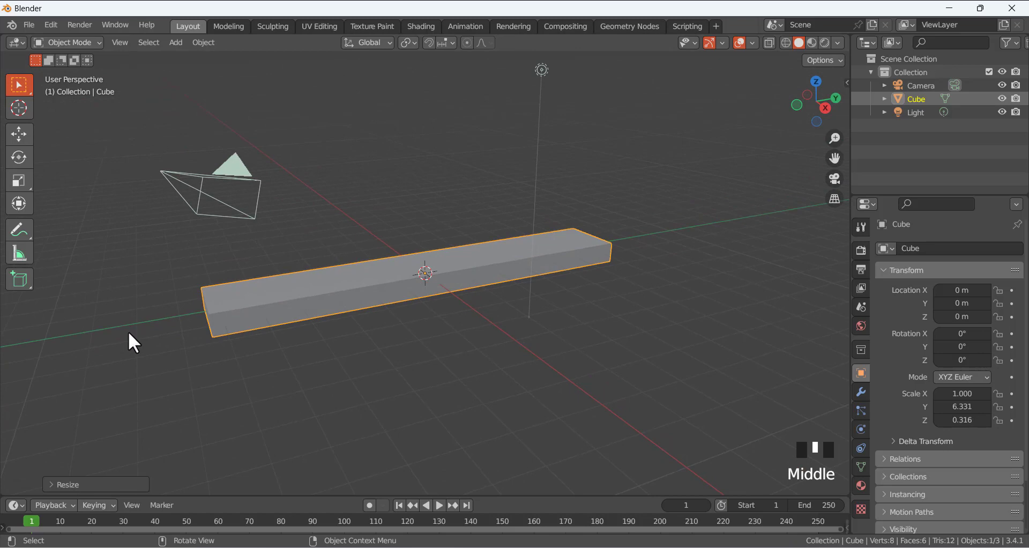
key(Tab)
middle_drag(301, 327, 461, 330)
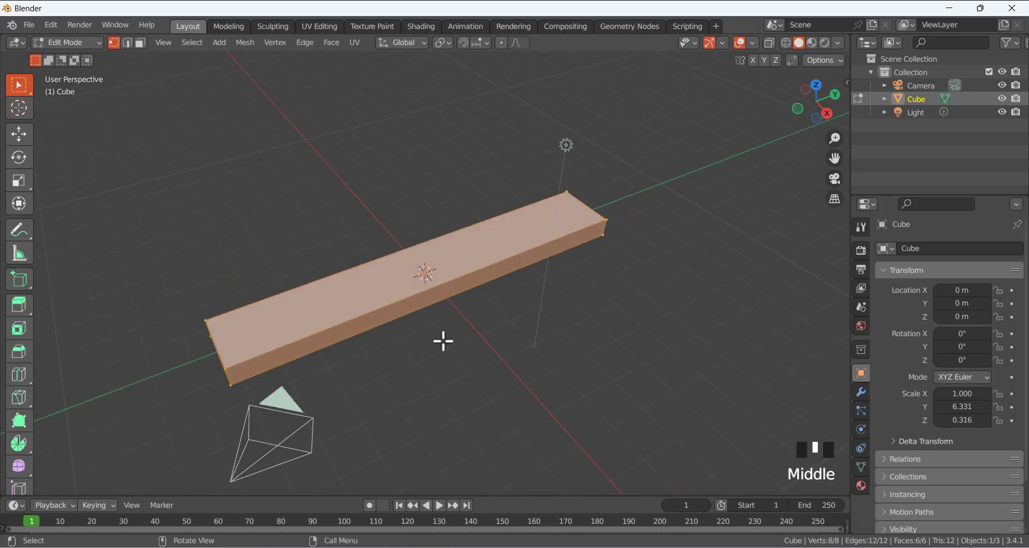
key(ctrl+r)
scroll(428, 306, up, 1)
click(427, 304)
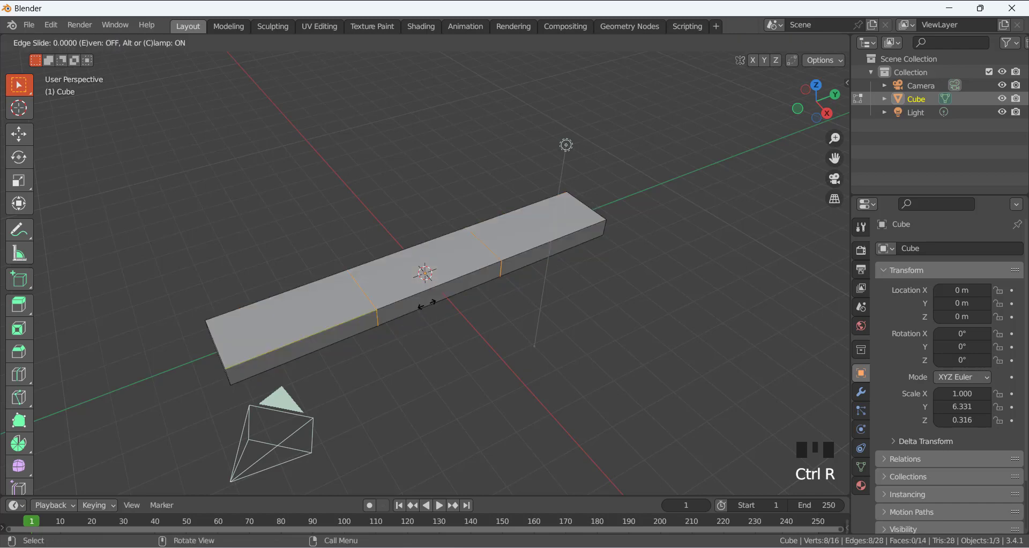
click(468, 332)
Move the edge loop nearer the plank's negative Y end by -2 m along Y
middle_drag(469, 333, 429, 335)
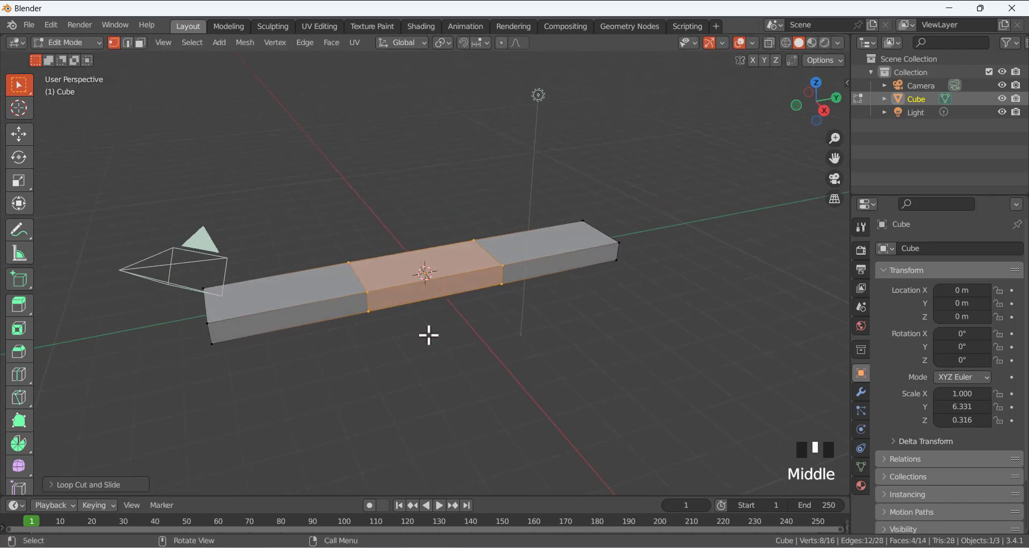
click(429, 335)
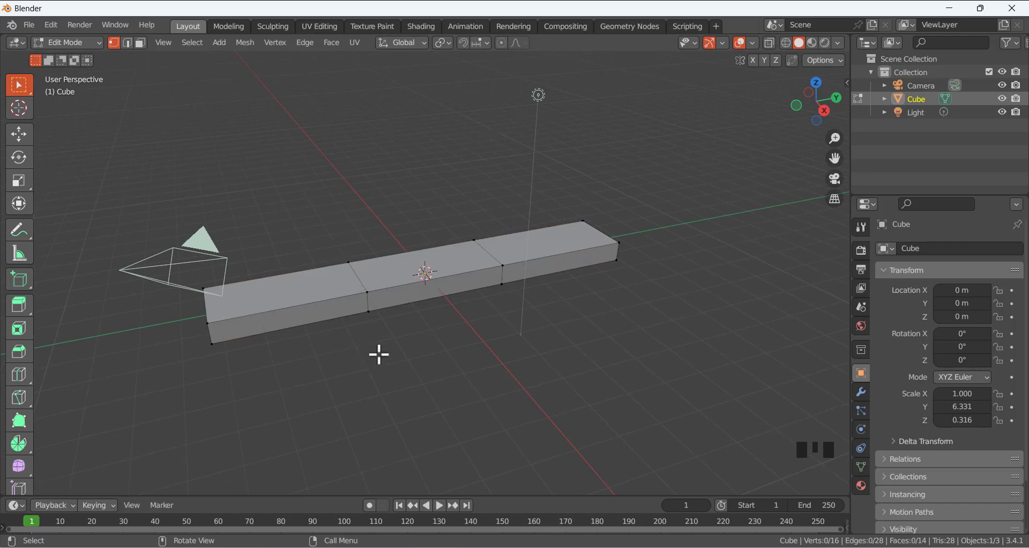
alt+click(361, 276)
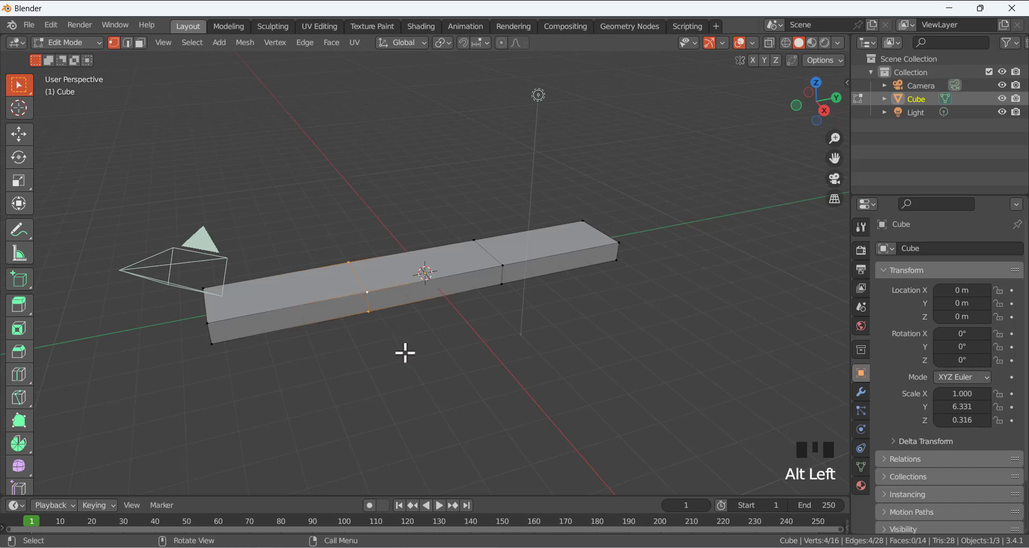
key(g)
key(y)
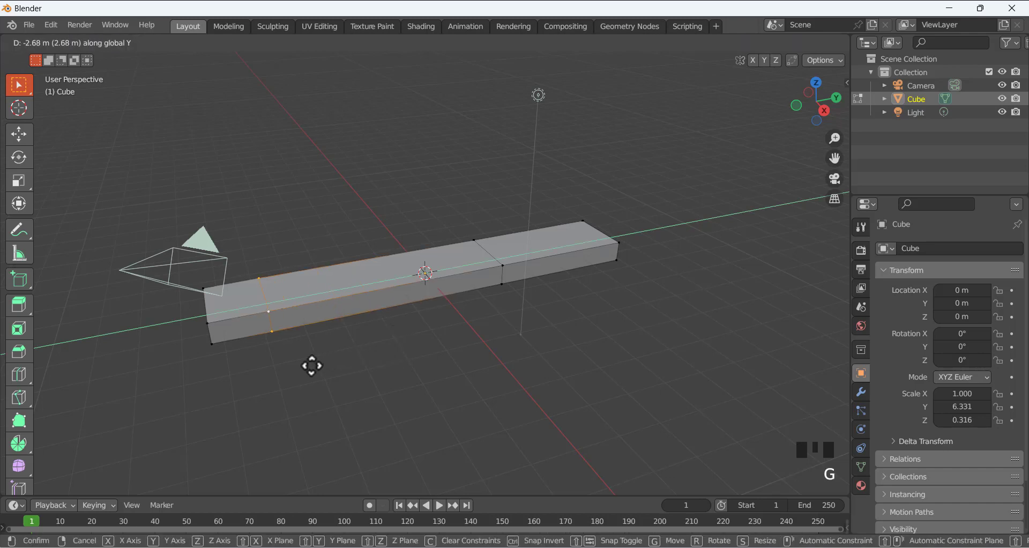
click(338, 370)
click(52, 484)
double_click(135, 411)
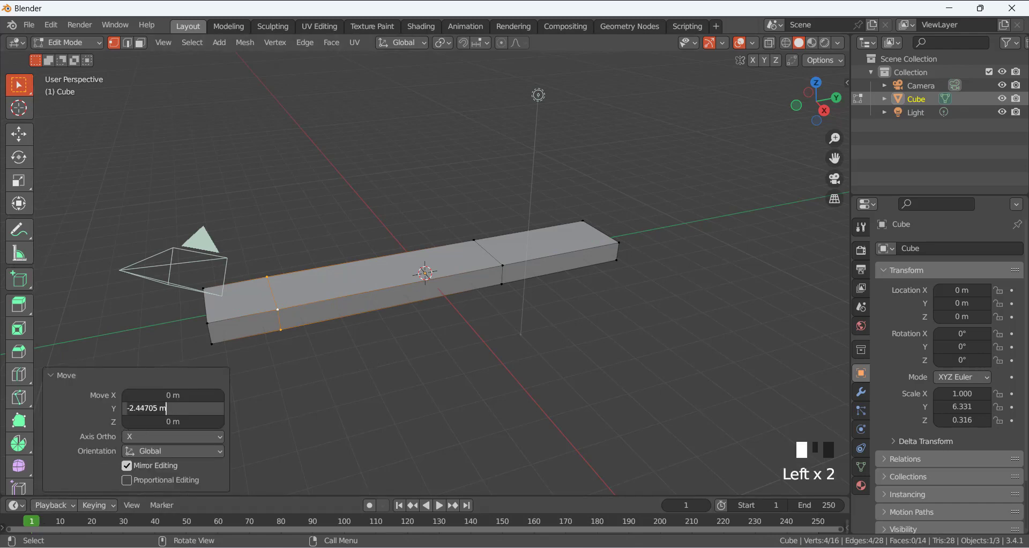
key(ctrl+a)
text(-2)
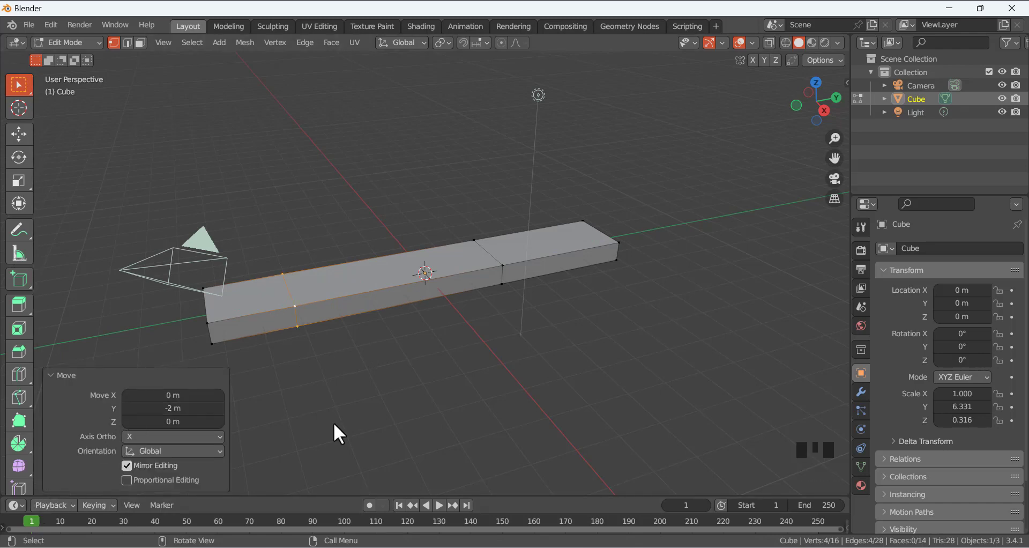
key(Return)
Move the other edge loop 2 m along Y toward the plank's positive Y end, and deselect it
click(388, 371)
alt+click(499, 262)
key(g)
key(y)
click(611, 337)
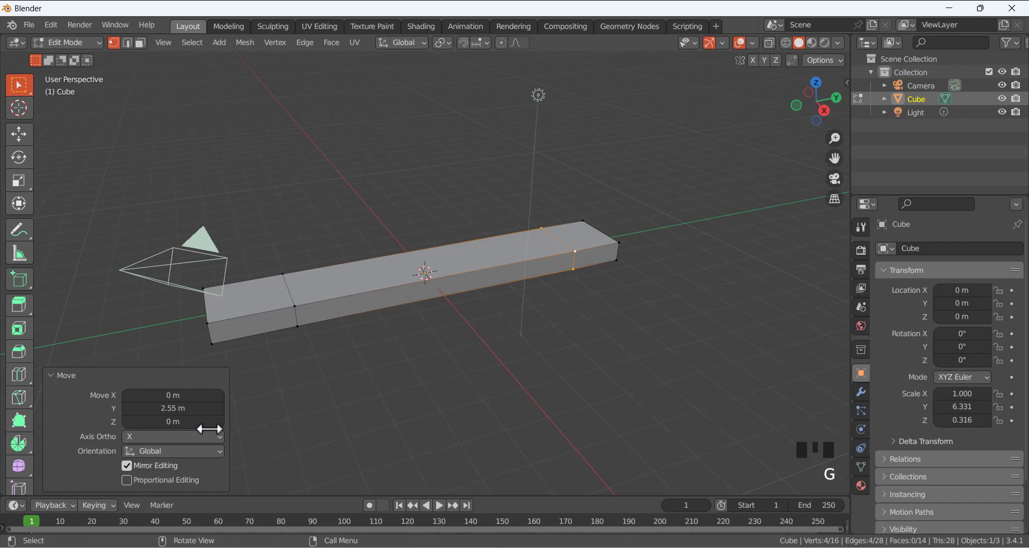
click(180, 408)
key(ctrl+a)
text(2)
key(Return)
double_click(320, 368)
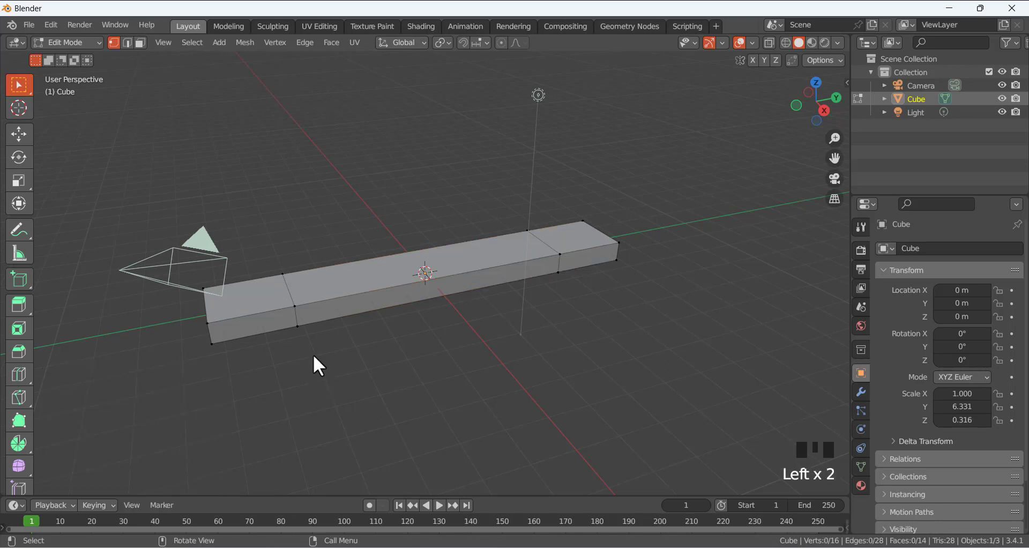
Select the top faces of both end sections in face select mode and try to inset them
click(140, 42)
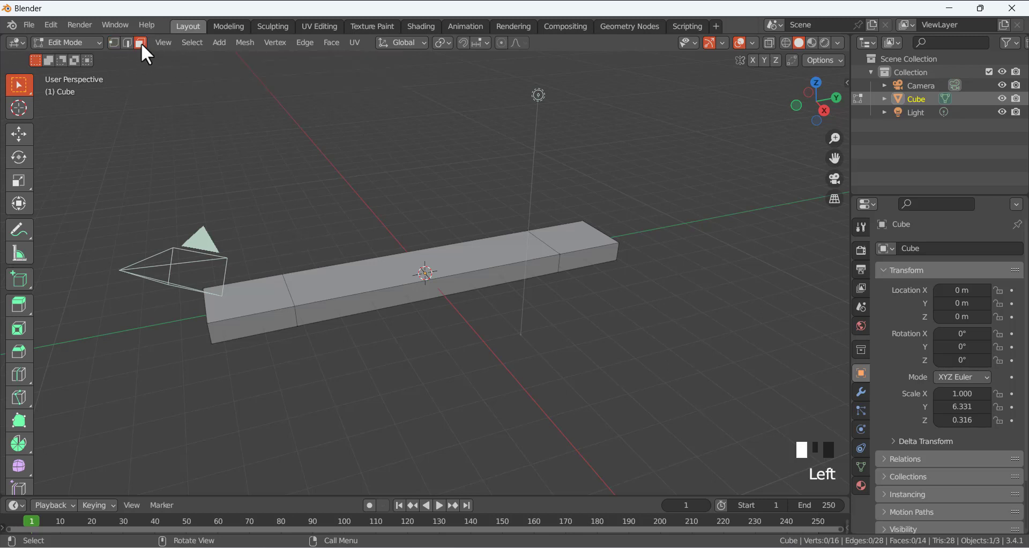
click(244, 241)
click(255, 298)
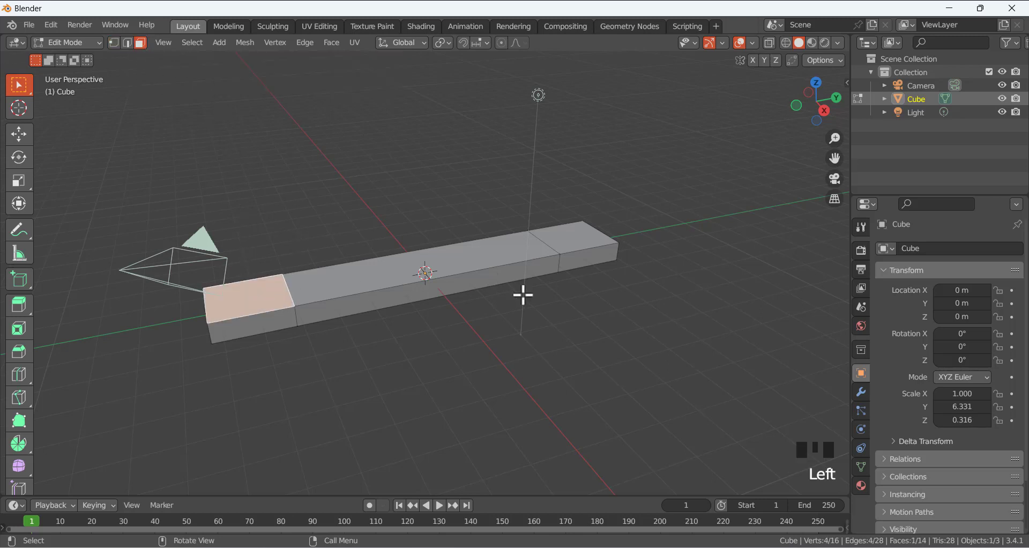
shift+click(587, 245)
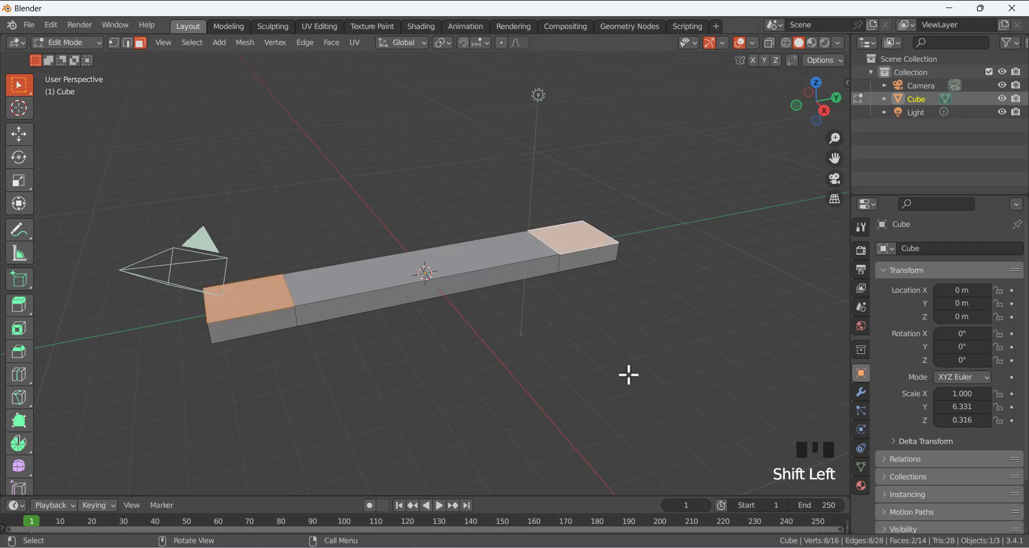
key(i)
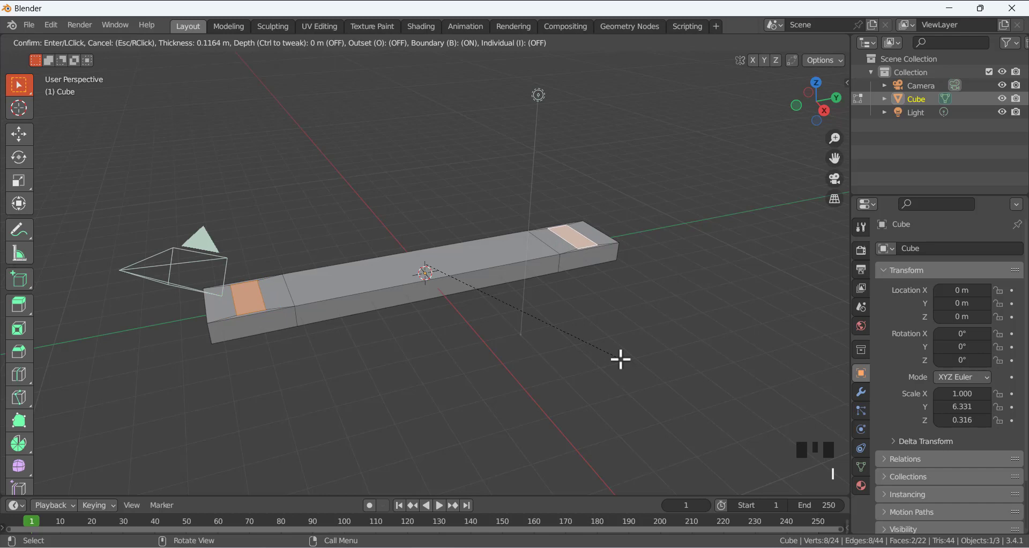
key(Escape)
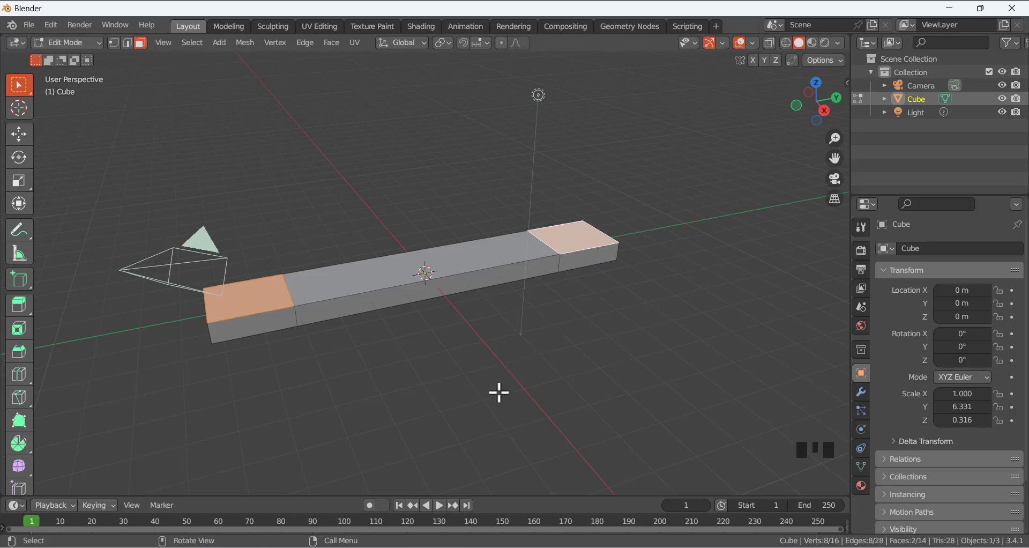
Return to Object Mode and apply the plank's scale
key(Tab)
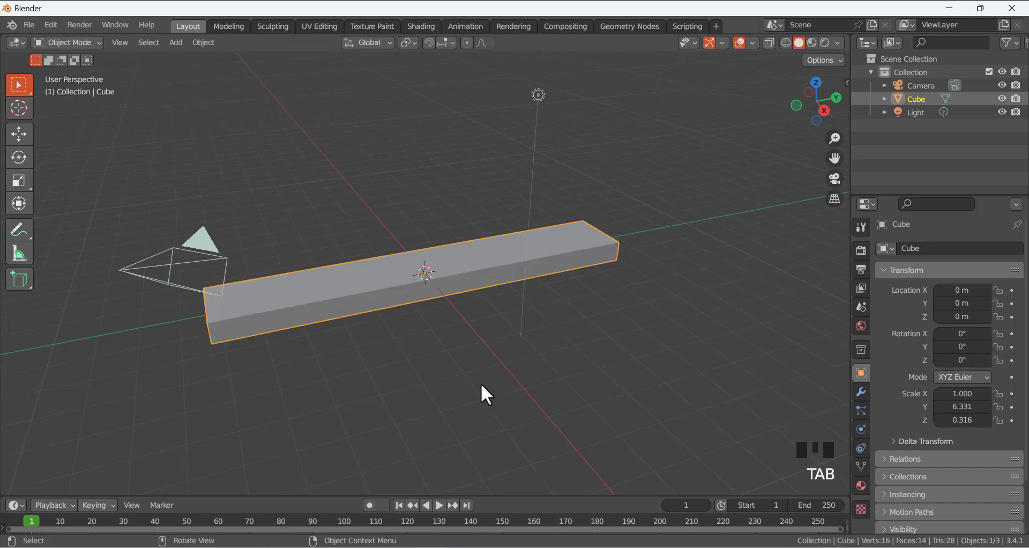
key(ctrl+a)
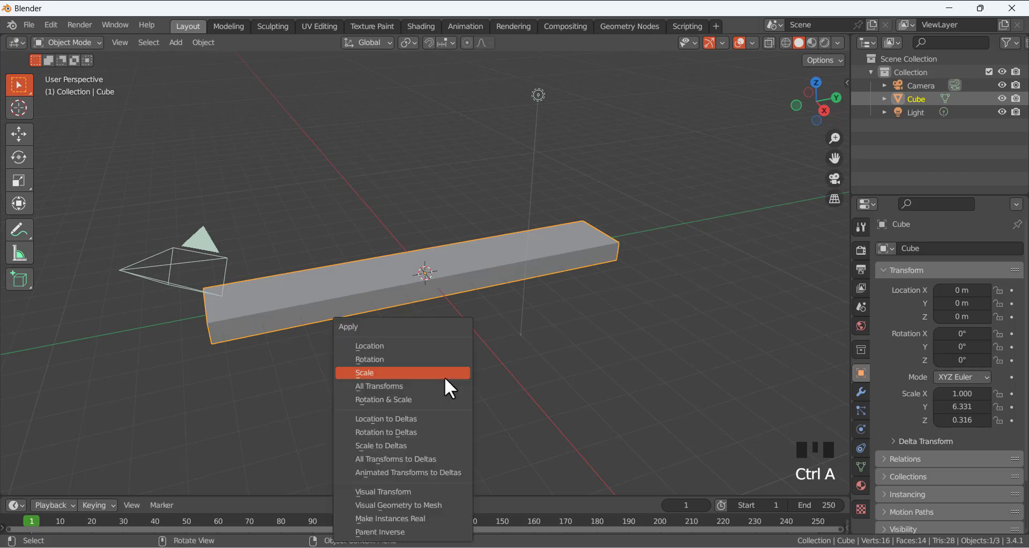
click(445, 375)
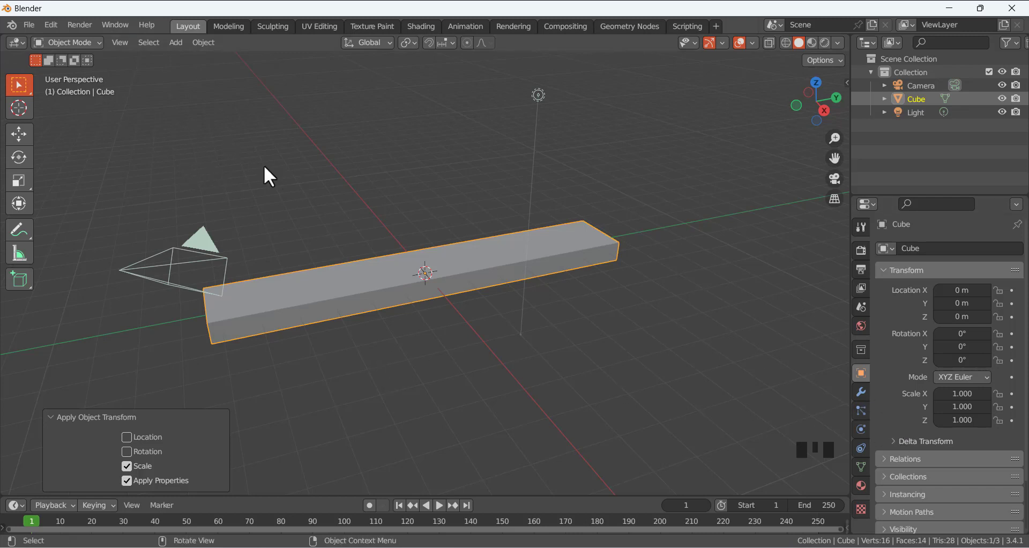
Inset the two selected end faces by about 0.21 m in Edit Mode, and clear the selection
key(Tab)
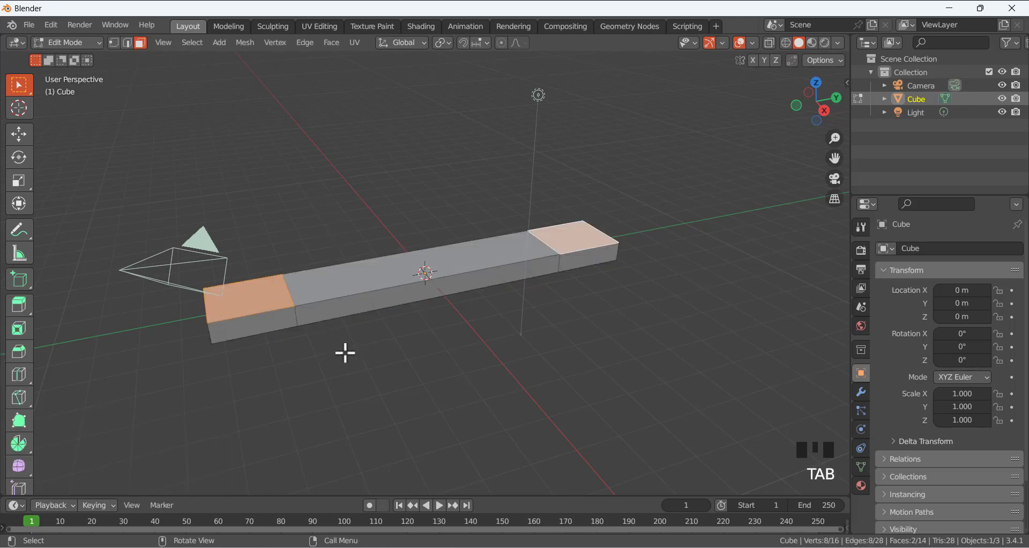
key(i)
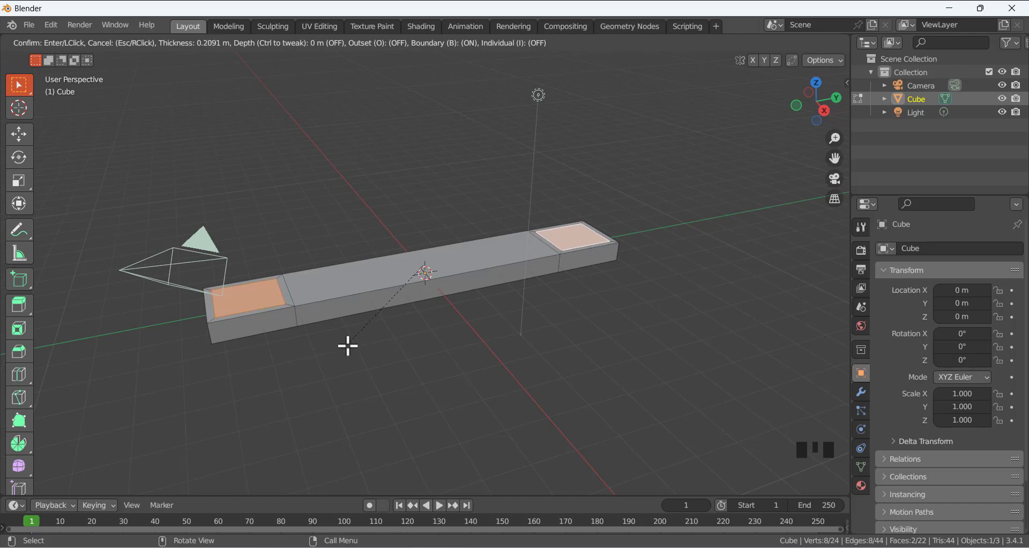
click(348, 346)
click(349, 344)
Extrude the inset rim faces at both plank ends upward about 1 m into open boxes, and return to Object Mode
scroll(324, 263, up, 1)
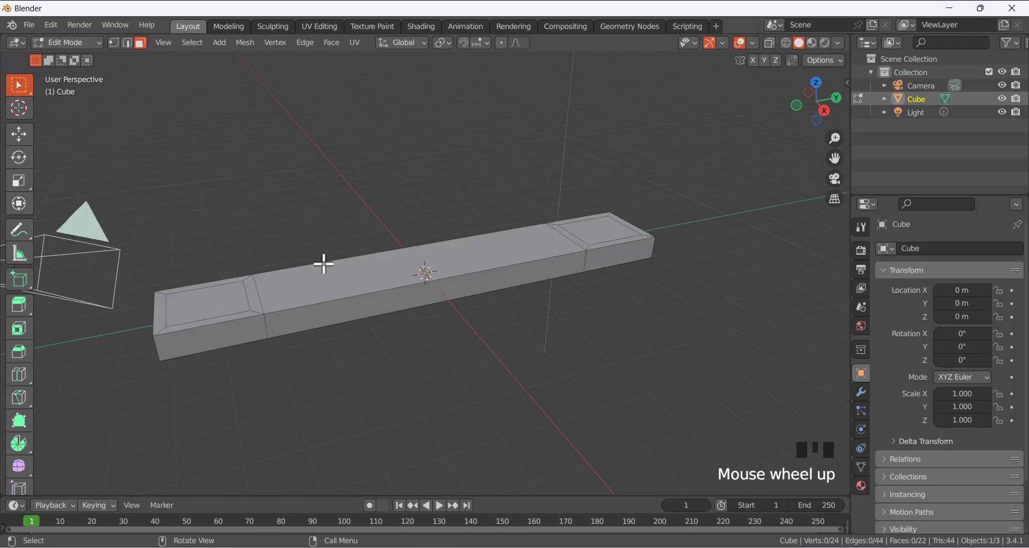
scroll(324, 264, up, 1)
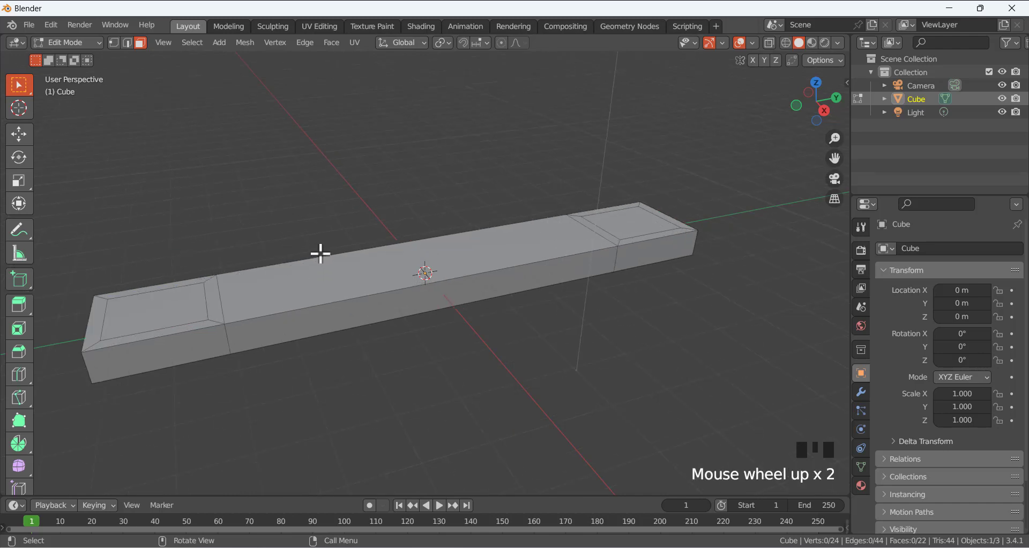
shift+click(199, 279)
shift+click(216, 303)
shift+click(202, 323)
shift+click(105, 316)
shift+click(588, 222)
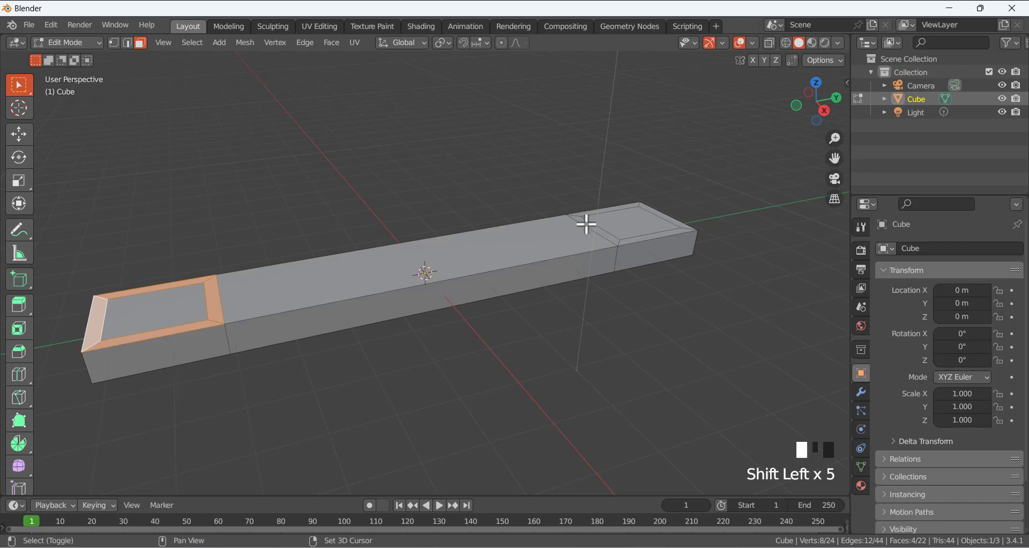
shift+click(584, 214)
shift+click(666, 213)
shift+click(667, 234)
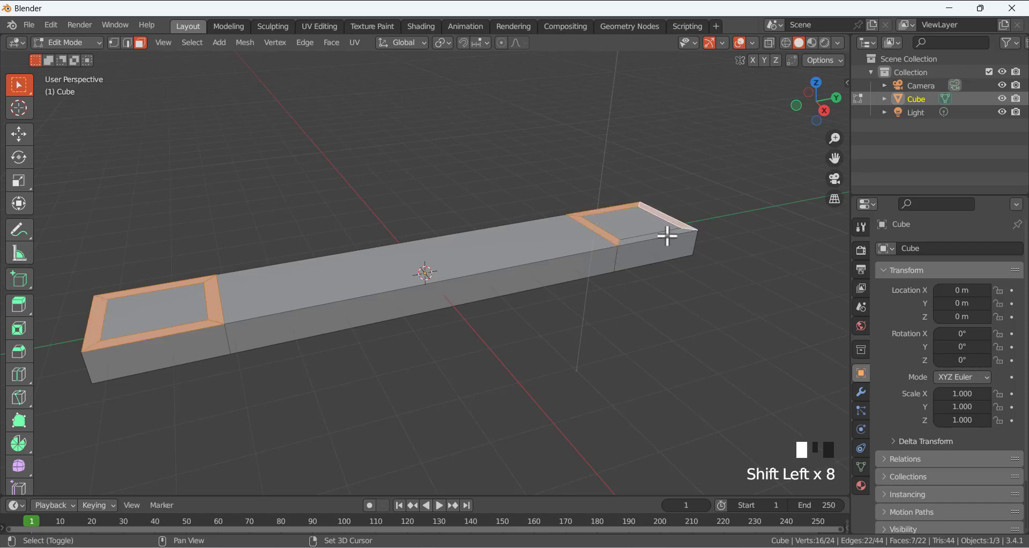
key(e)
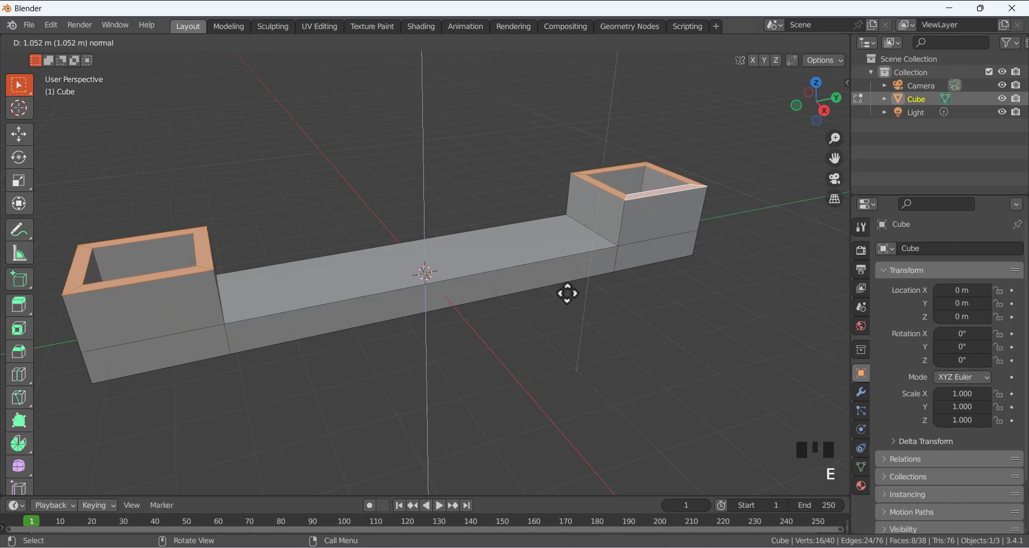
click(552, 311)
click(536, 330)
mouse_move(478, 227)
middle_down()
mouse_move(514, 184)
mouse_move(458, 200)
mouse_move(485, 237)
middle_up()
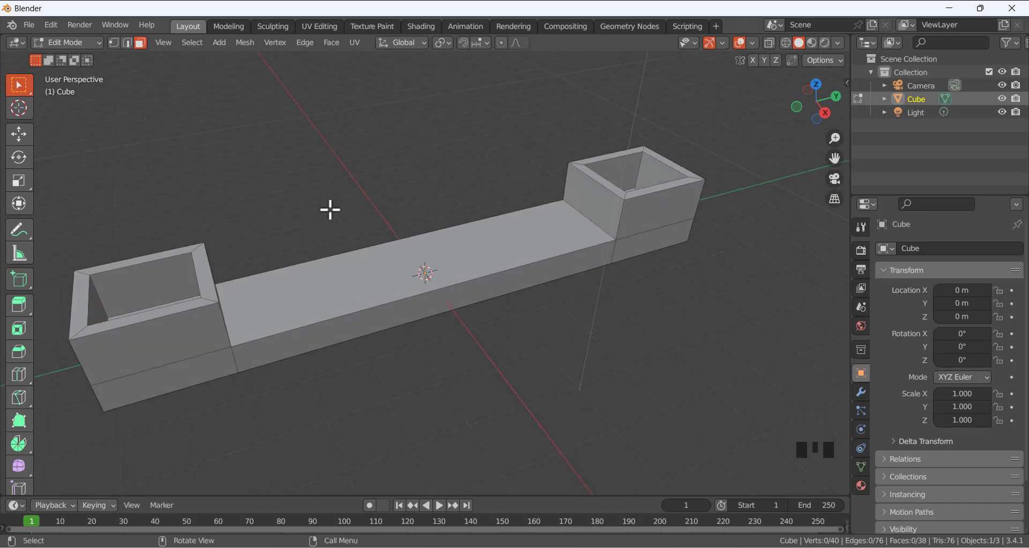
key(Tab)
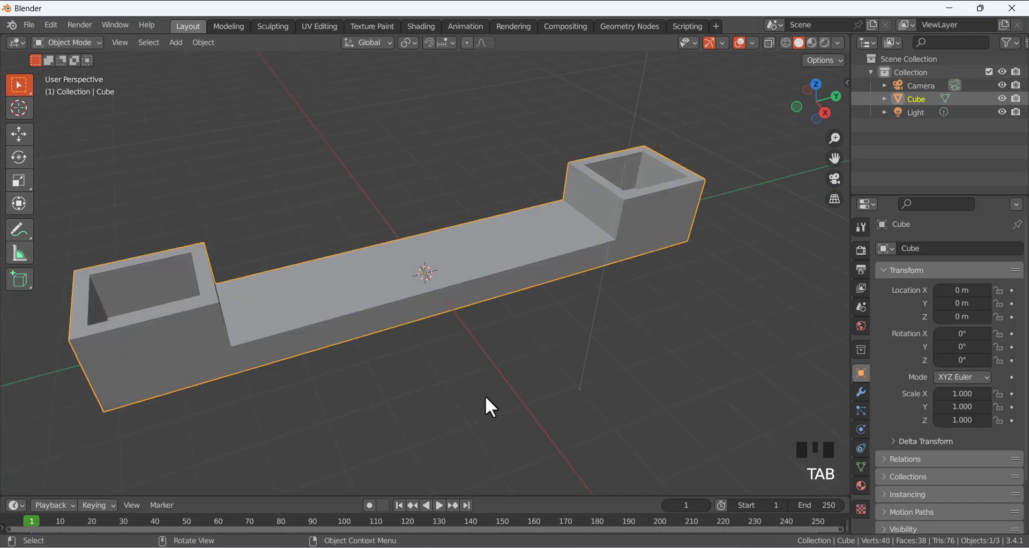
Add a mesh cylinder at the plank's centre and rotate it 90° about the Y axis
middle_drag(472, 377, 478, 357)
key(shift+a)
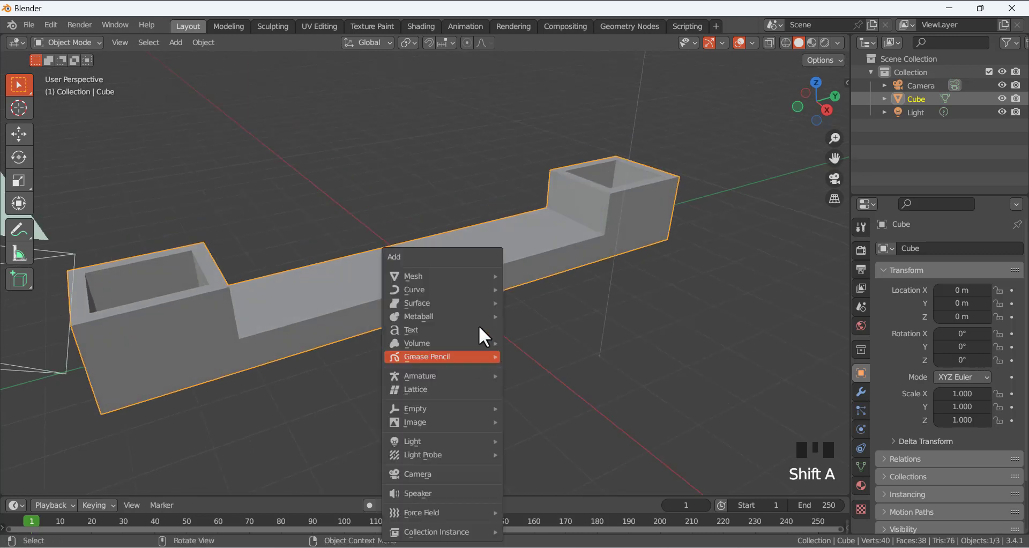
mouse_move(479, 275)
click(540, 343)
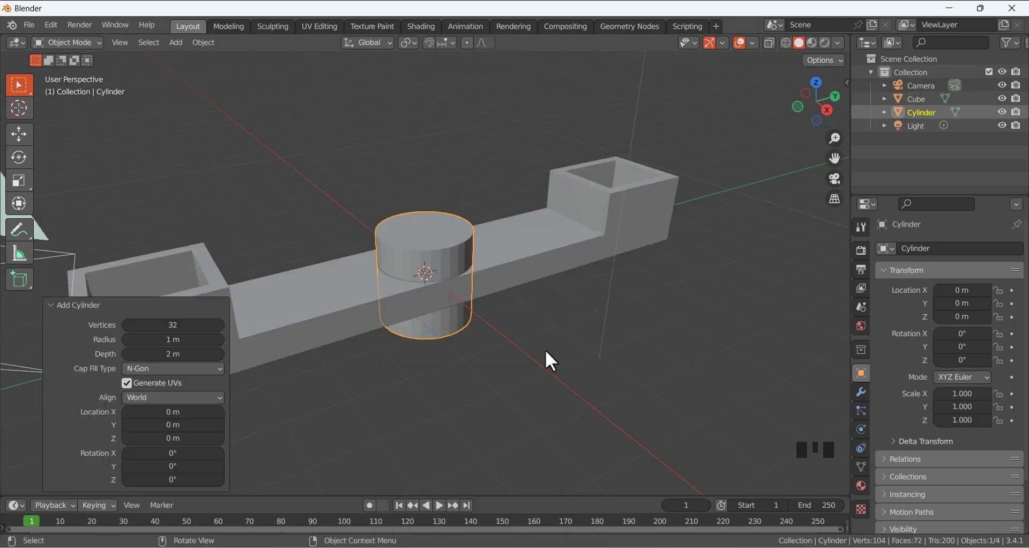
key(r)
text(y)
text(90)
key(Return)
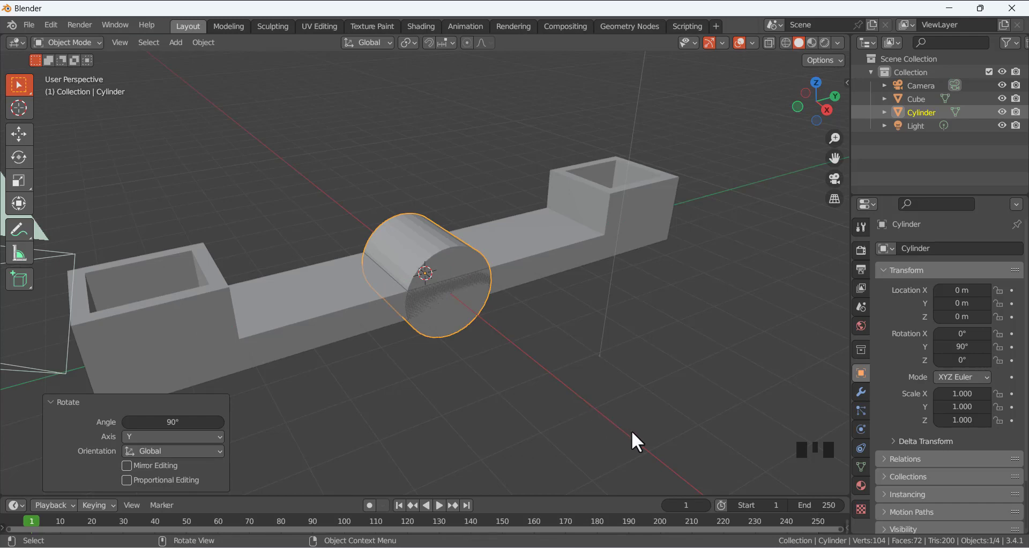
Scale the cylinder uniformly to about 0.283 and stretch it about 9.283 times along global X into a long rod
key(s)
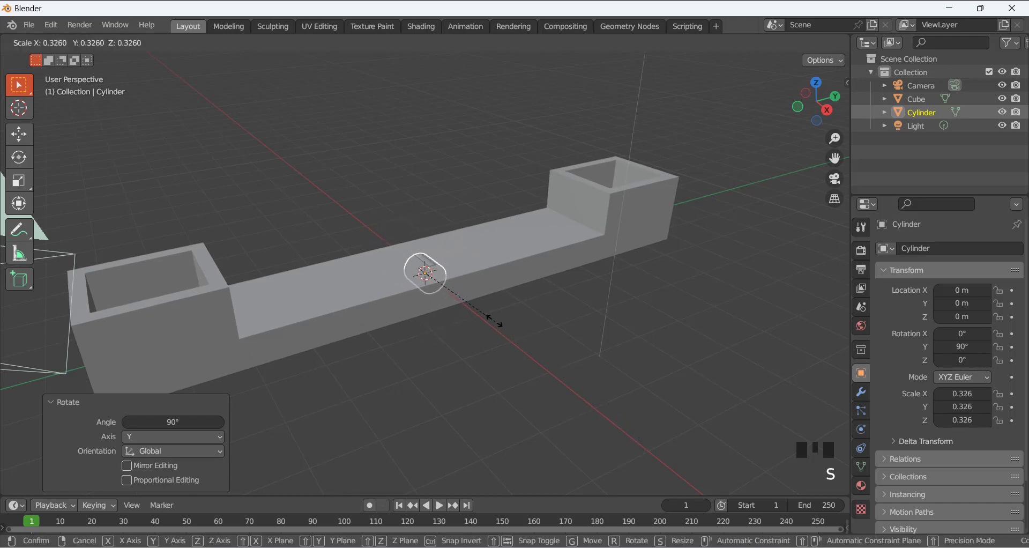
click(478, 307)
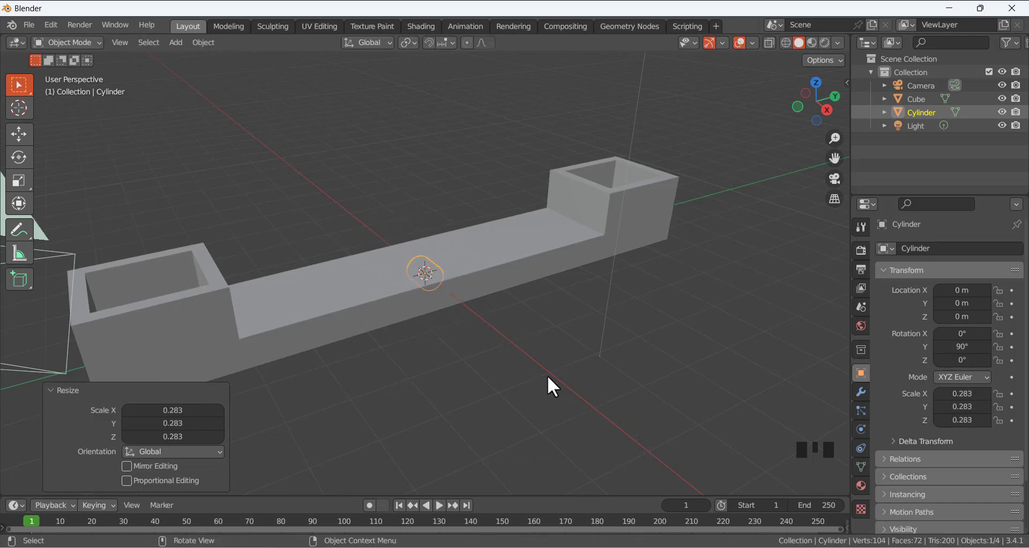
key(s)
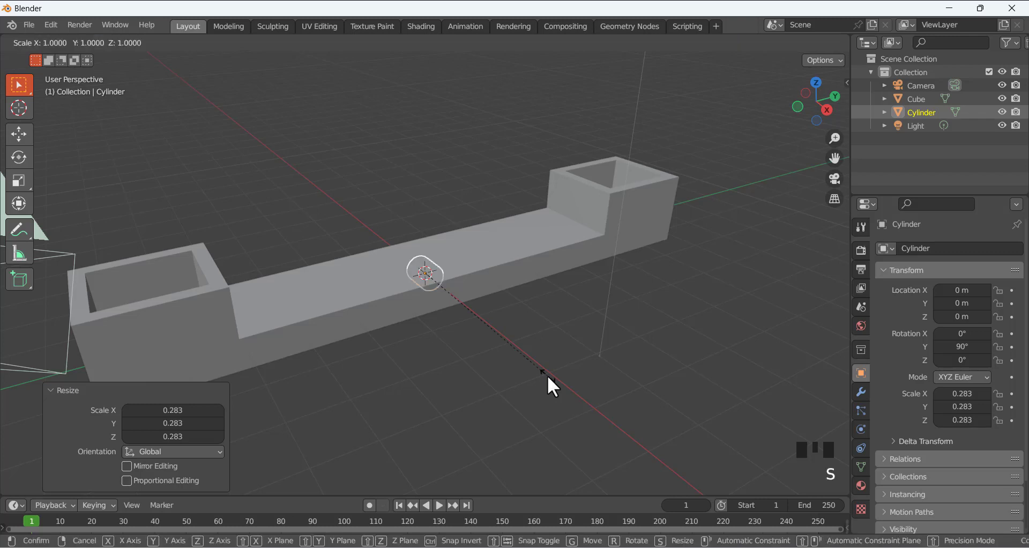
key(x)
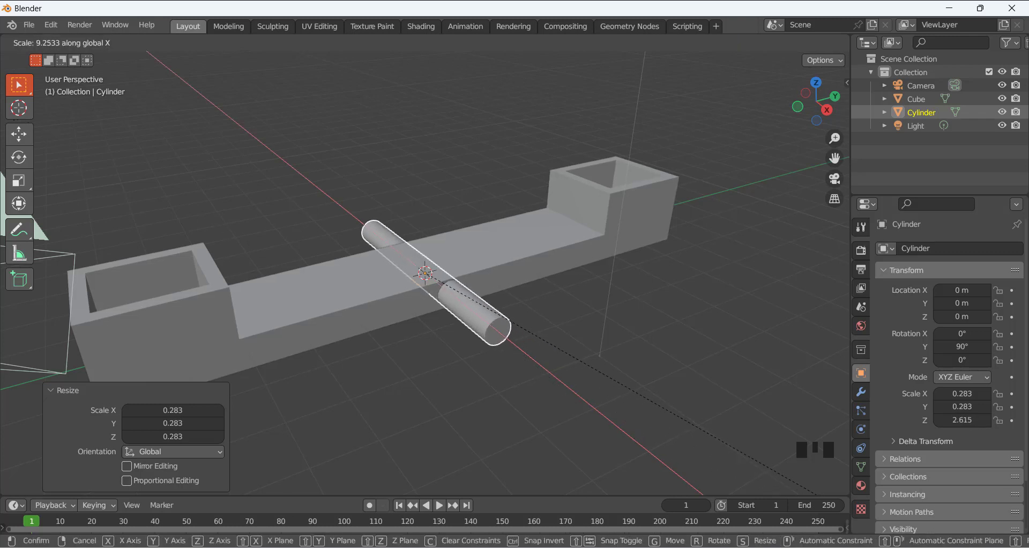
key(Return)
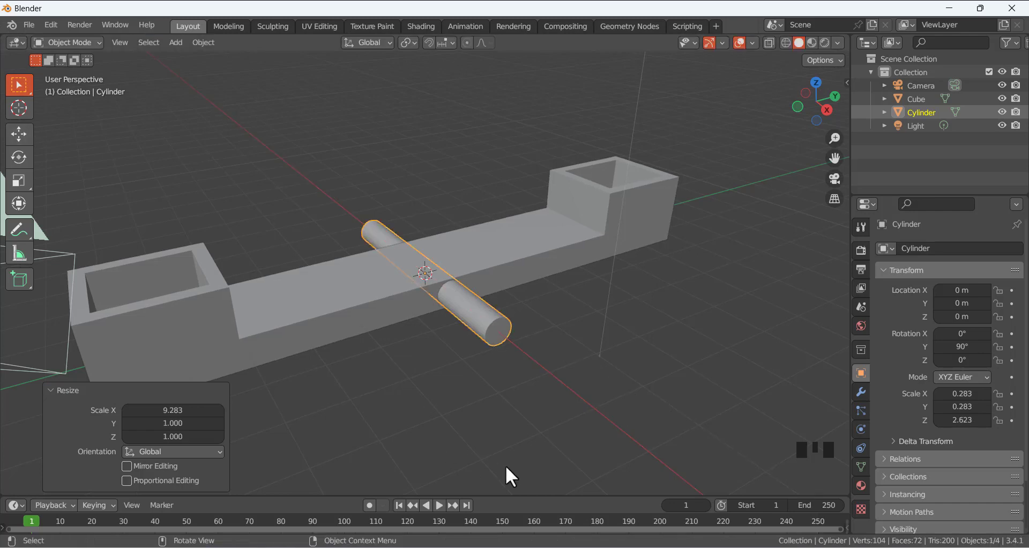
Shrink the rod uniformly by a factor of about 0.911 and apply its scale
key(s)
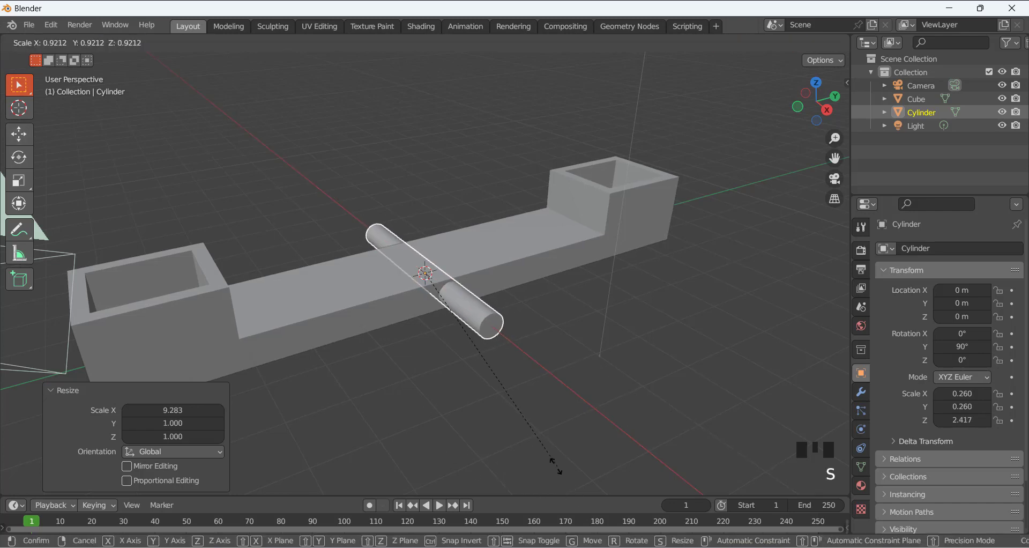
click(506, 397)
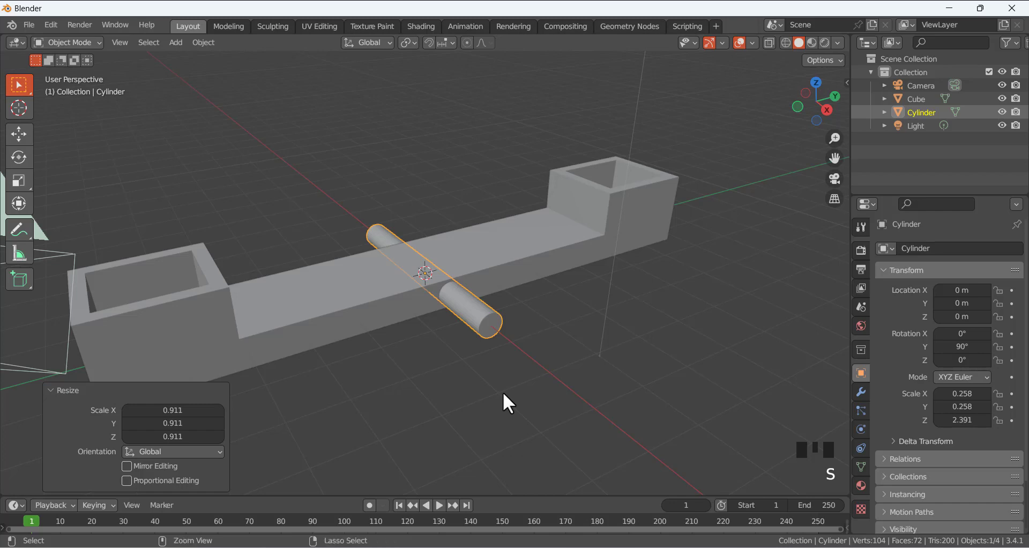
key(ctrl+a)
click(490, 368)
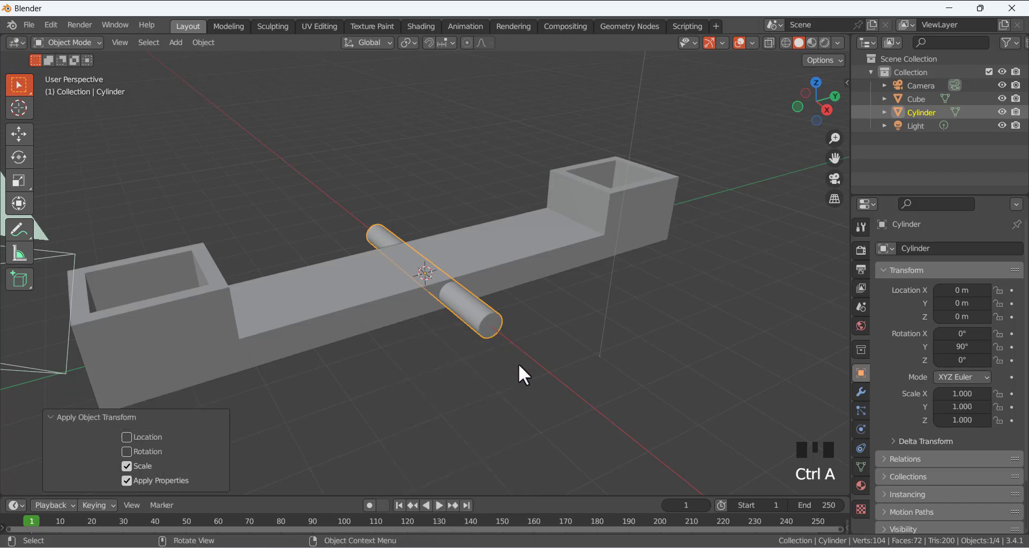
Shade the rod smooth and enable Auto Smooth at 30° in its normals settings
click(485, 323)
right_click(474, 309)
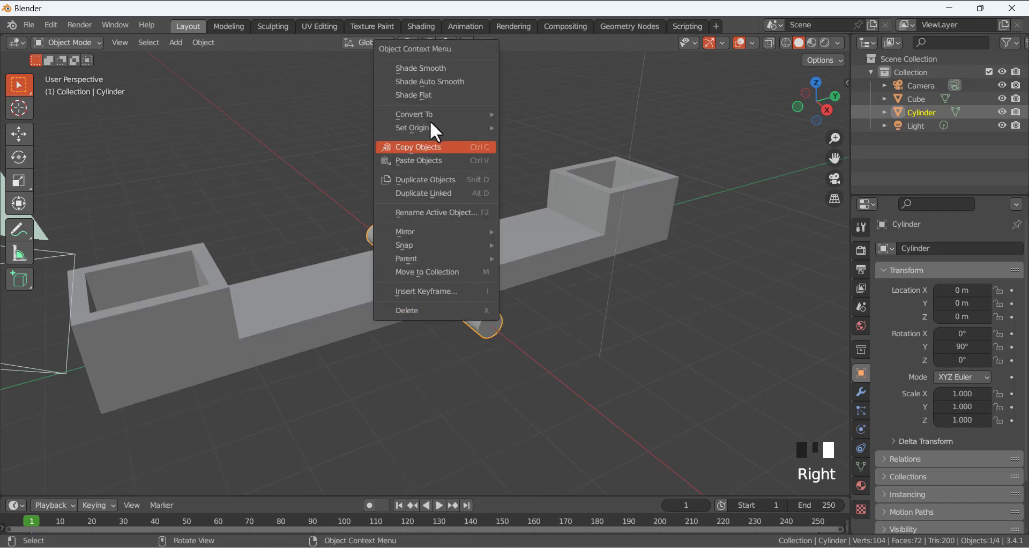
click(421, 67)
click(529, 346)
click(480, 313)
click(856, 469)
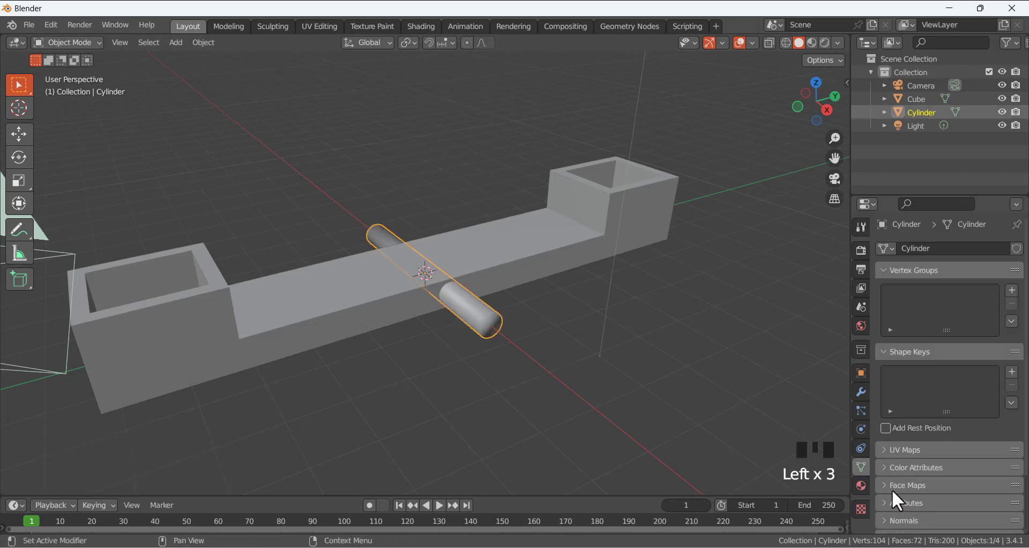
scroll(891, 490, down, 4)
click(900, 454)
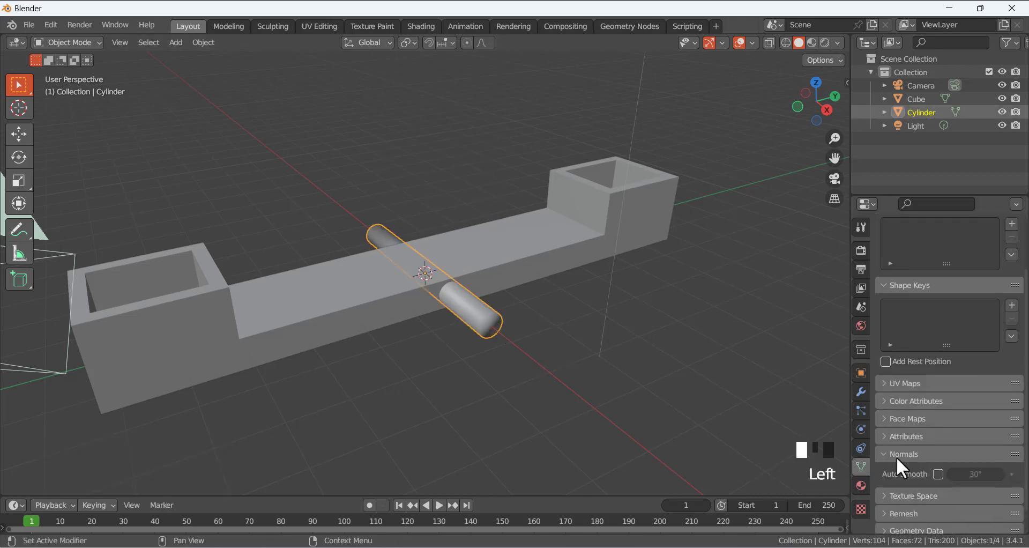
click(938, 475)
click(509, 364)
Duplicate the rod, leaving the copy exactly in place over the original
middle_drag(506, 342, 499, 321)
click(498, 322)
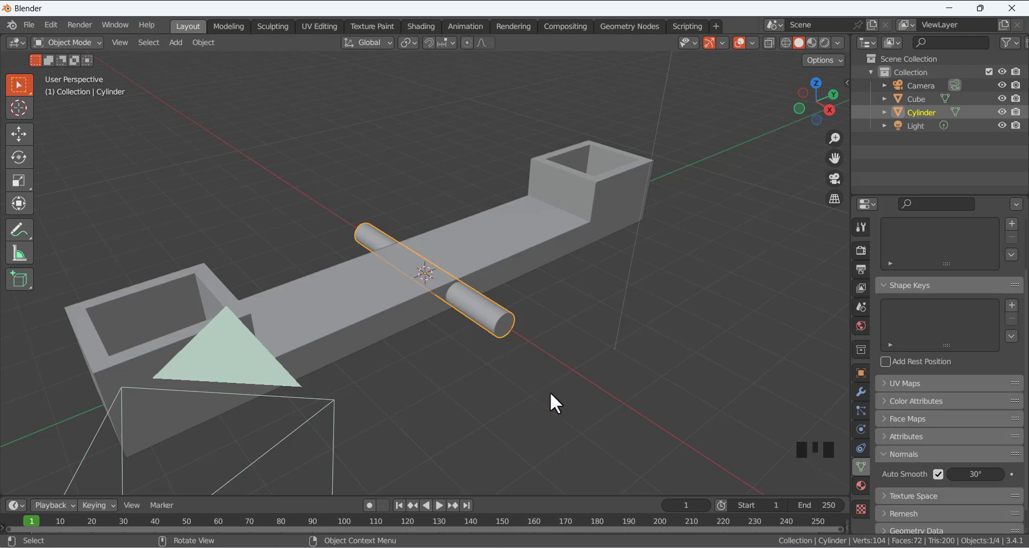
key(shift+d)
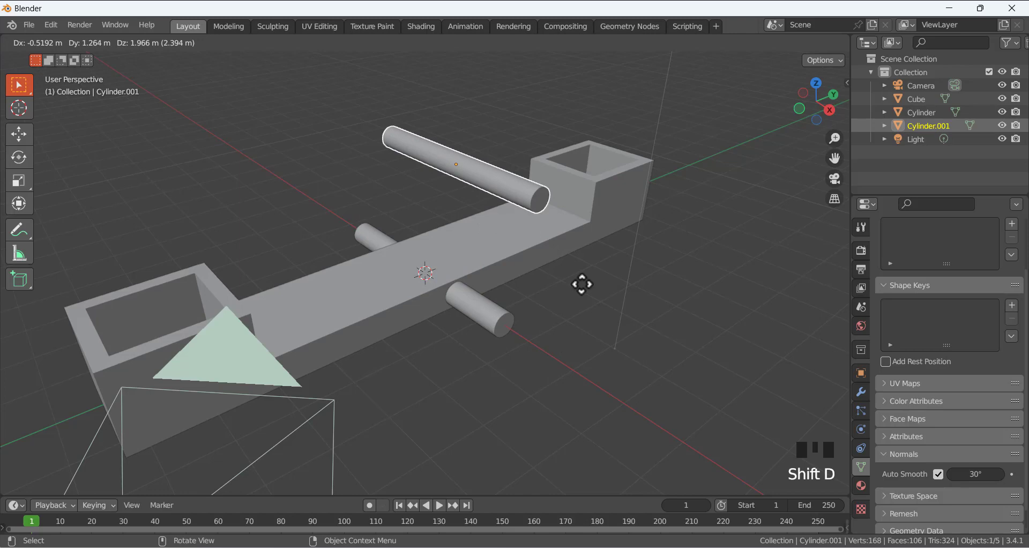
right_click(582, 284)
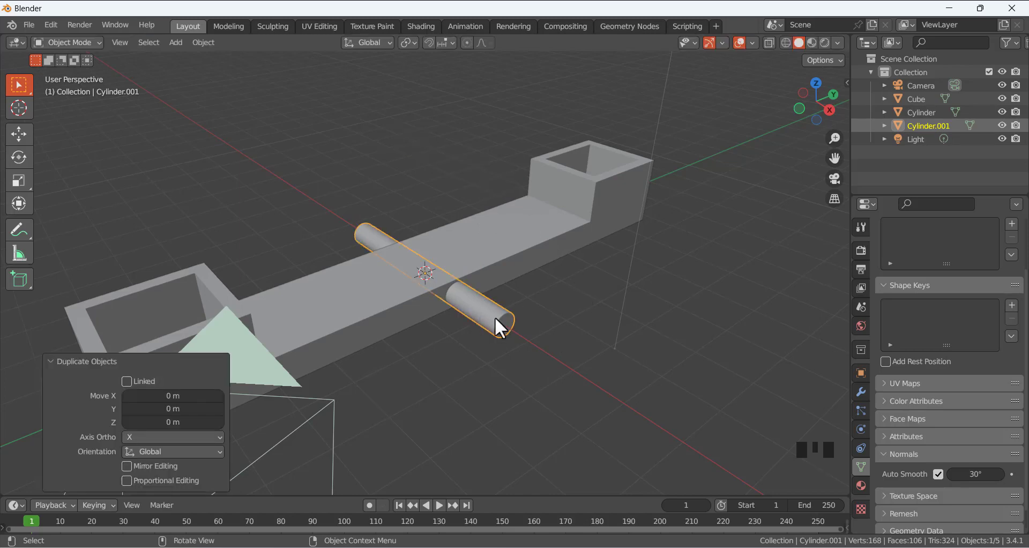
click(478, 375)
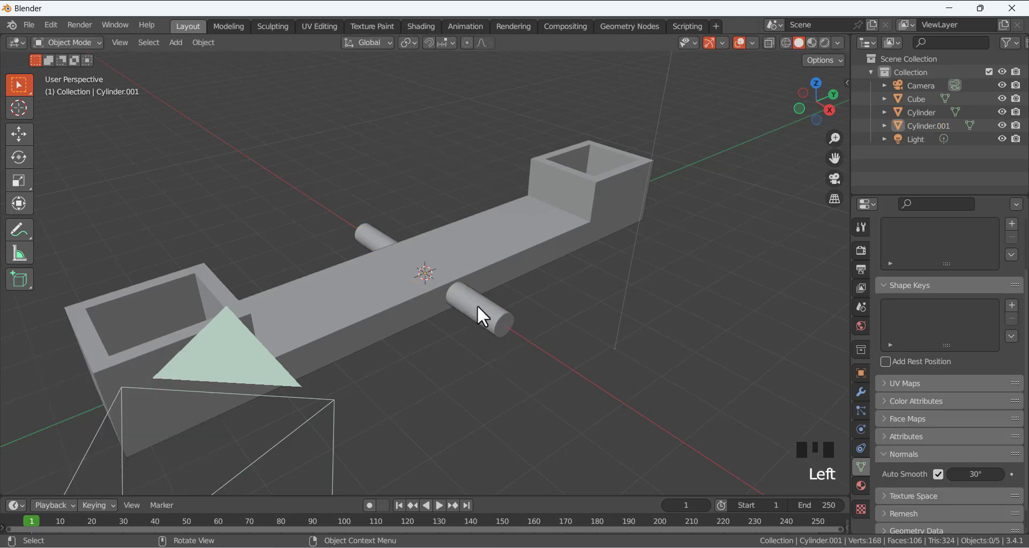
click(489, 321)
click(921, 112)
click(925, 124)
Add a Boolean modifier in Difference mode to the plank, with Cylinder as the cutting object
click(524, 263)
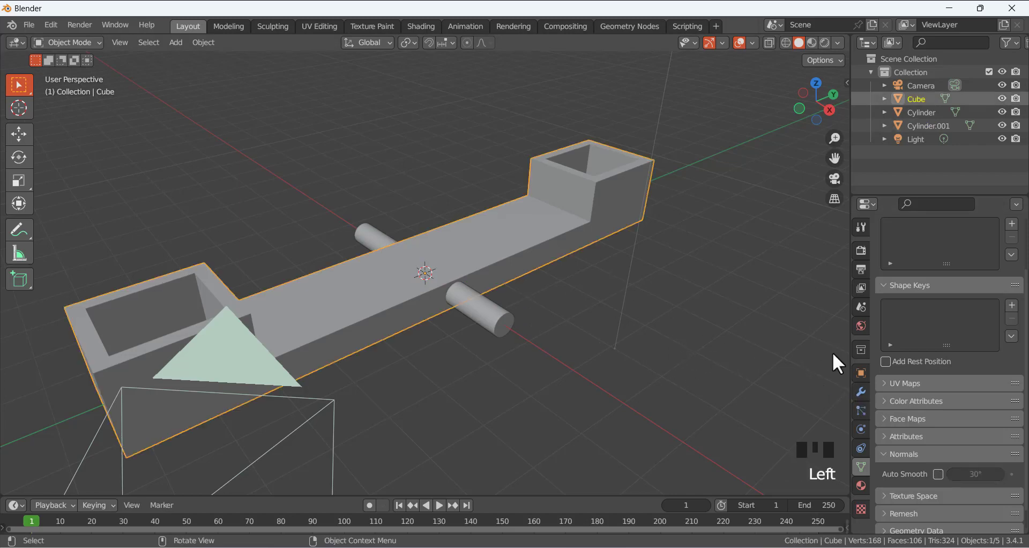
click(861, 392)
click(884, 250)
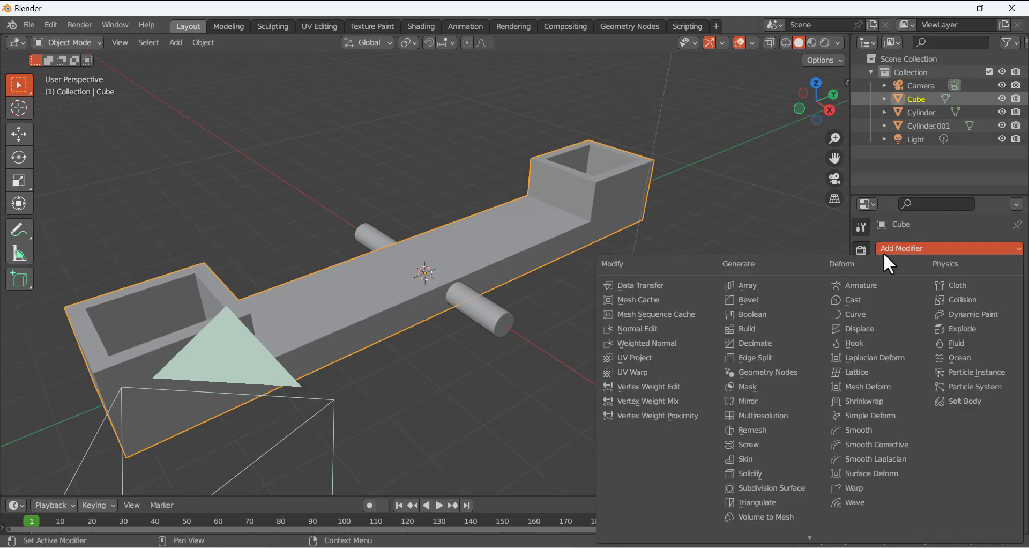
click(876, 249)
click(896, 248)
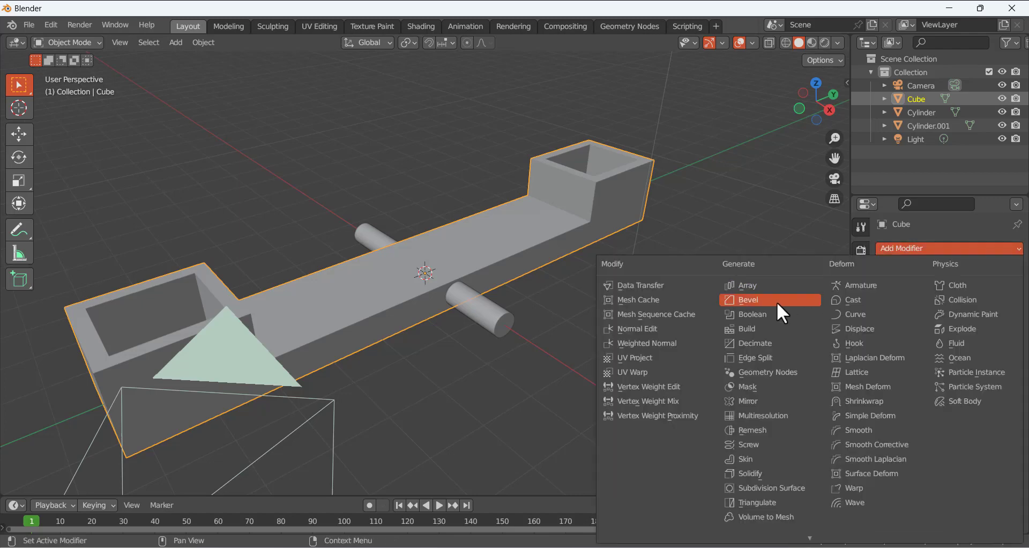
click(768, 314)
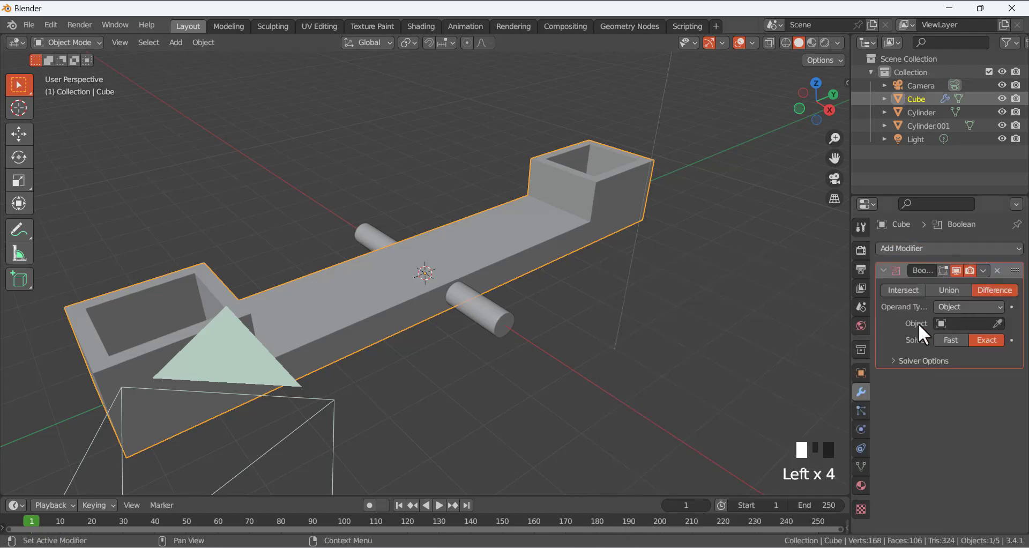
click(999, 324)
click(515, 320)
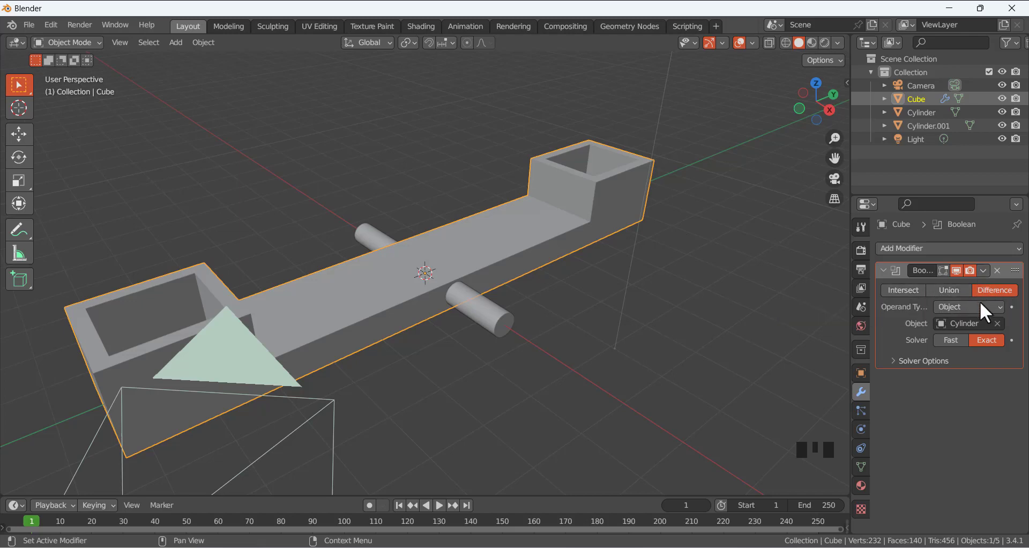
Apply the plank's Boolean modifier and deselect the plank
click(962, 339)
click(983, 270)
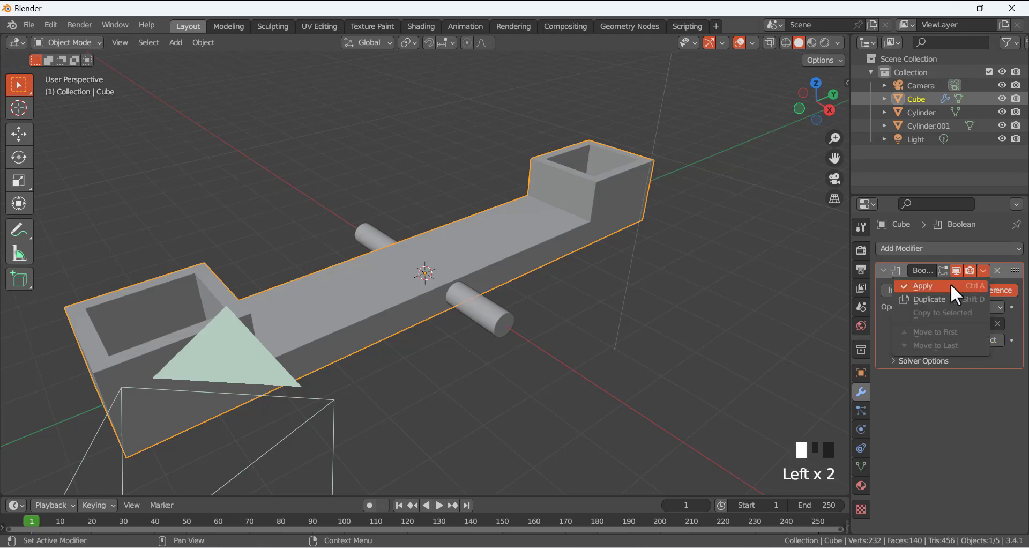
click(952, 285)
click(776, 271)
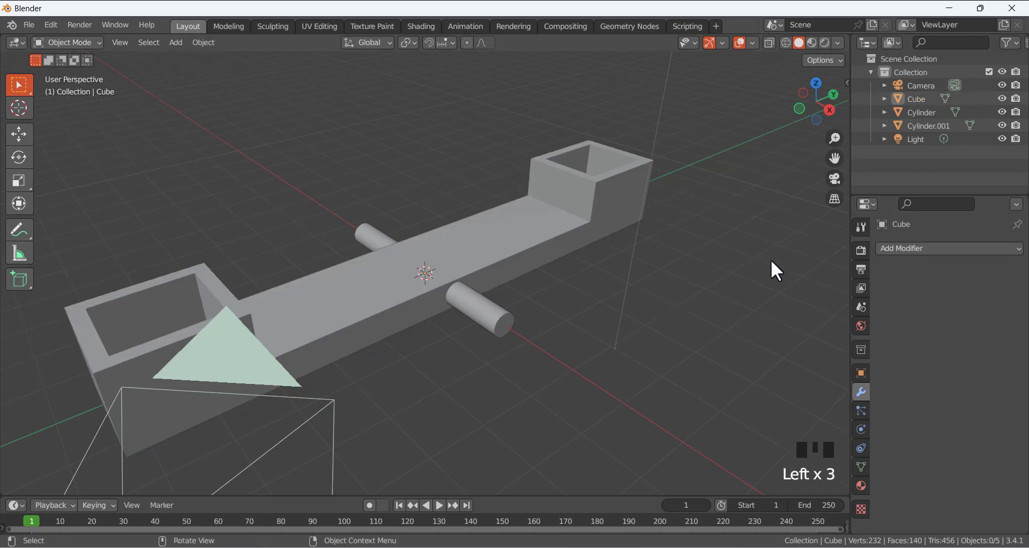
Hide both overlapping rods in the viewport to expose the hole through the plank
click(484, 310)
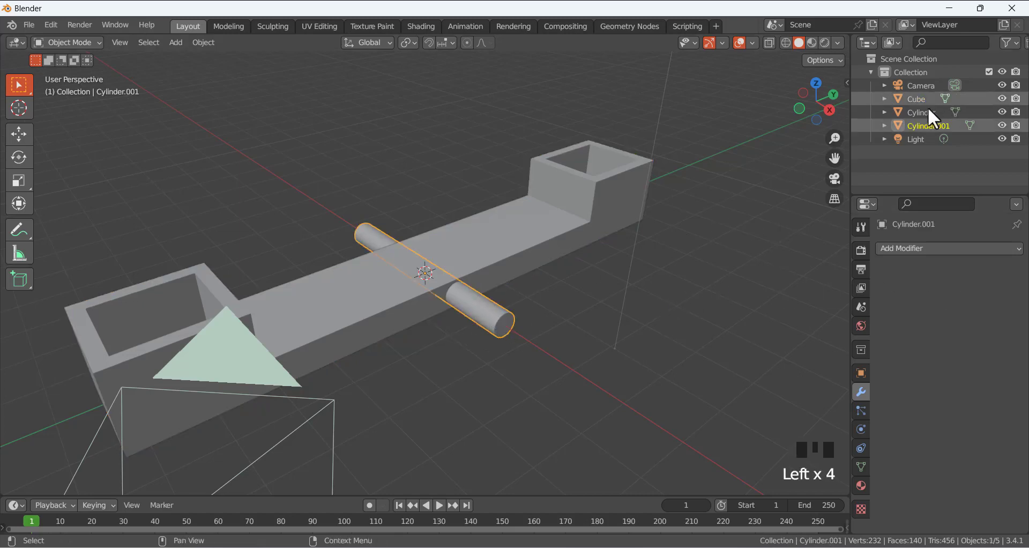
click(1002, 124)
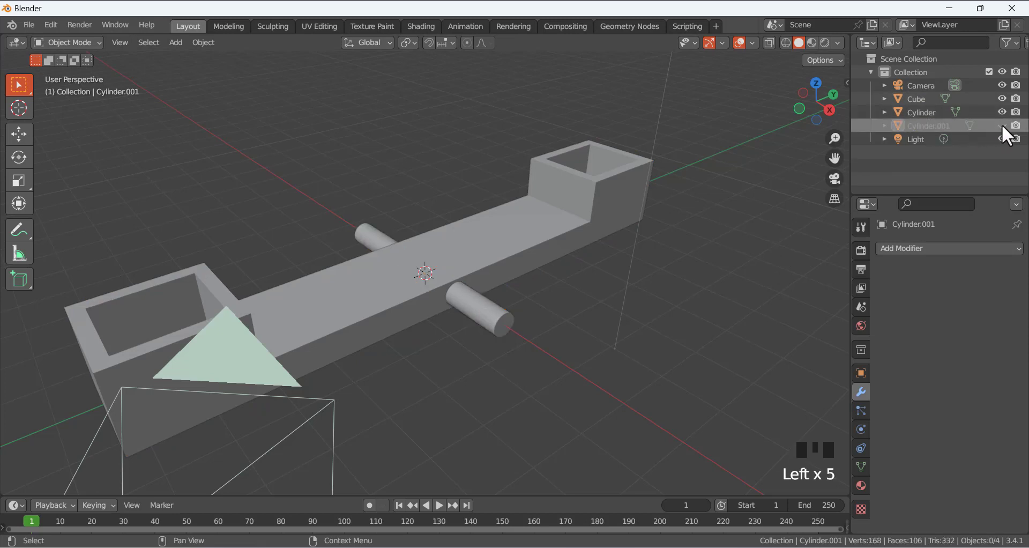
click(1002, 111)
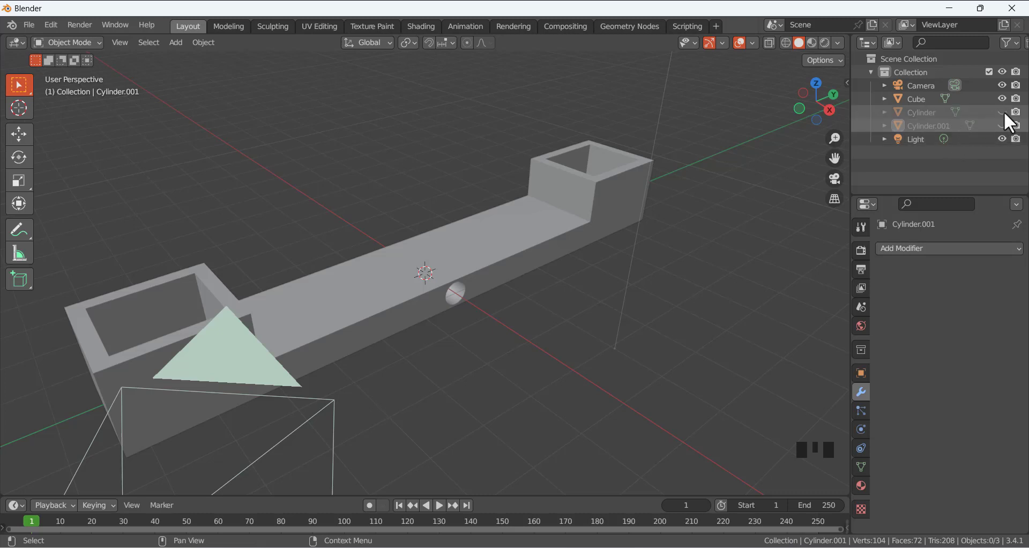
Exclude the original hidden rod from rendering, and show and select its duplicate, Cylinder.001, in the viewport
click(1003, 131)
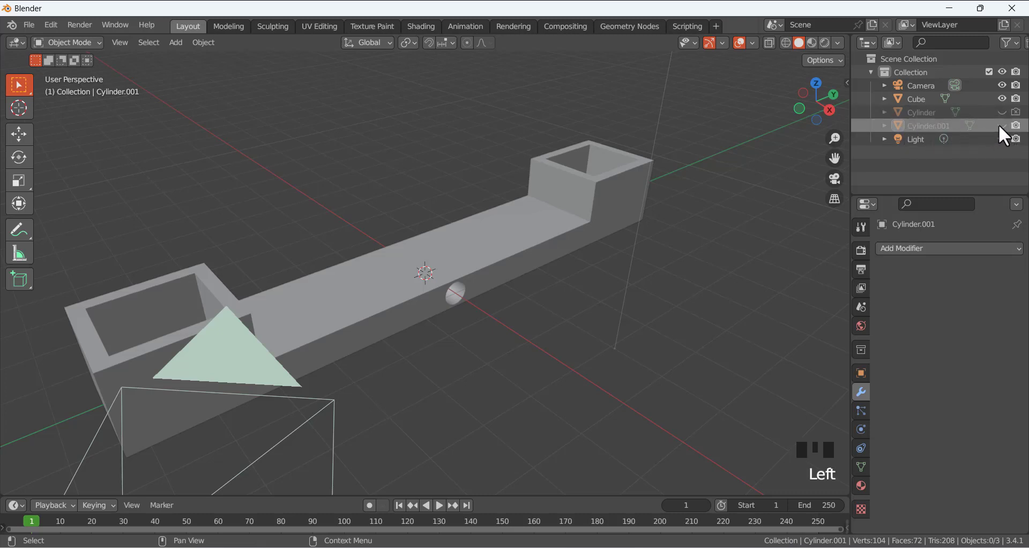
click(1001, 125)
click(498, 300)
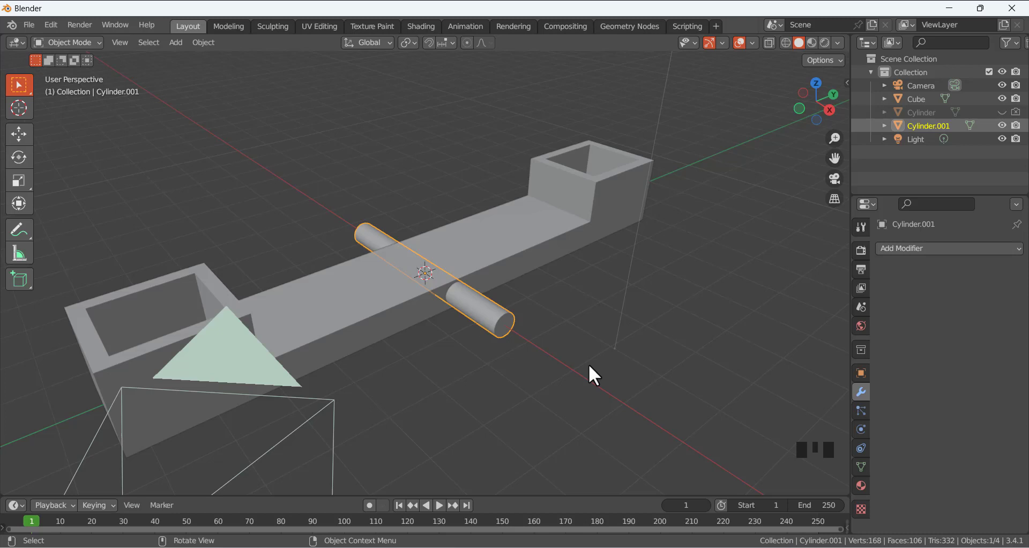
Scale the duplicate rod down slightly so it sits inside the plank's hole with a small gap
key(KP_3)
key(s)
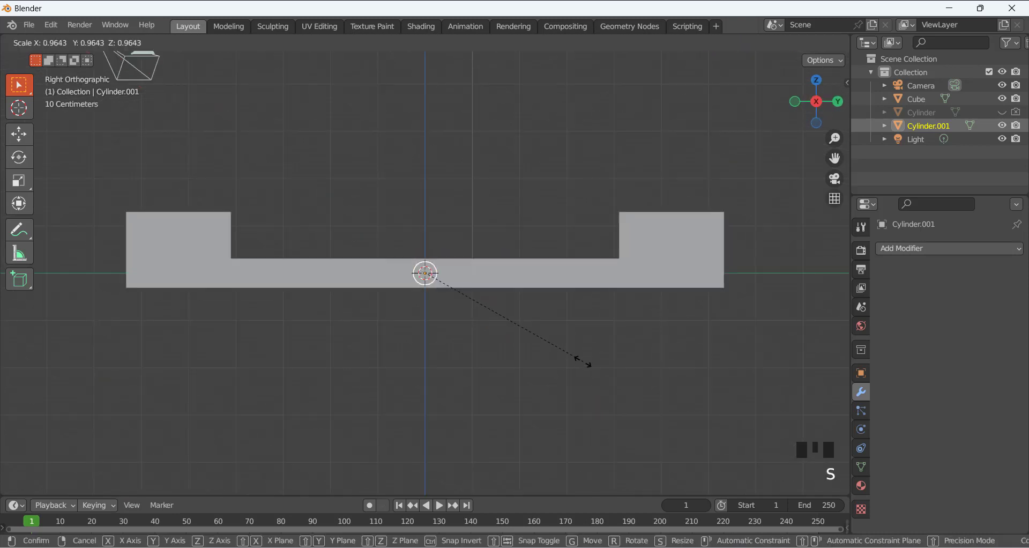
click(482, 321)
click(483, 321)
scroll(428, 284, up, 5)
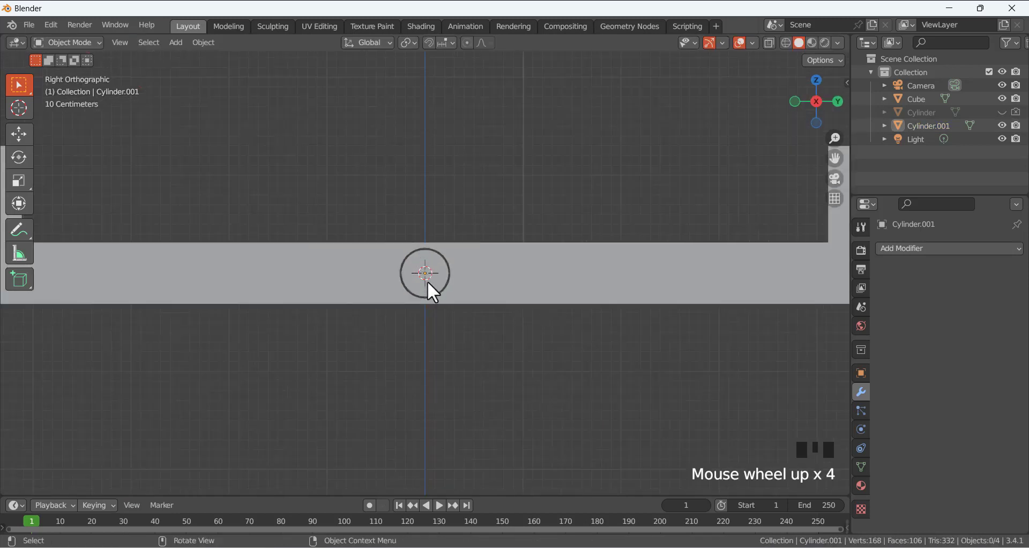
scroll(398, 214, down, 3)
middle_drag(397, 214, 466, 279)
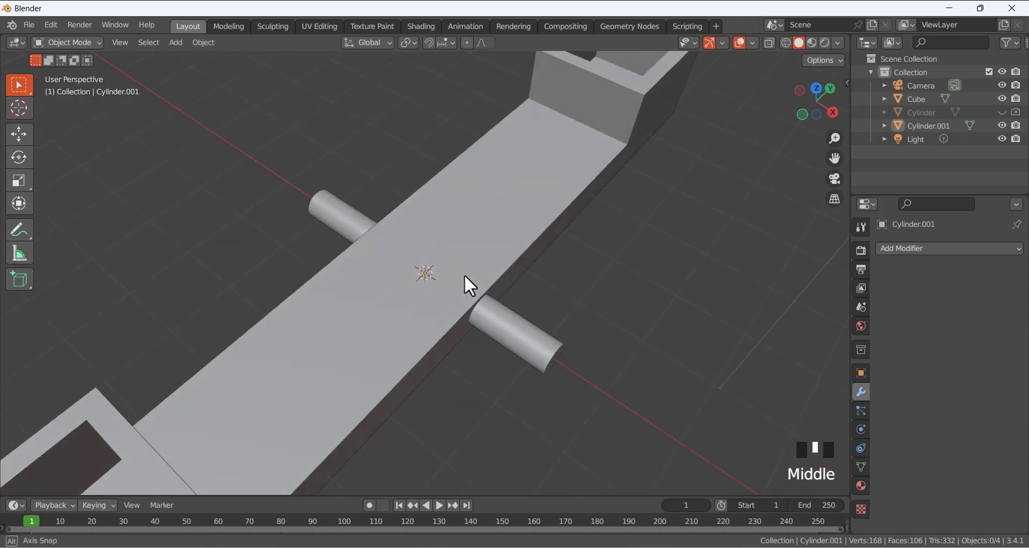
click(523, 342)
click(464, 411)
Add a cube at the plank's centre and scale it uniformly to about 0.309
key(shift+a)
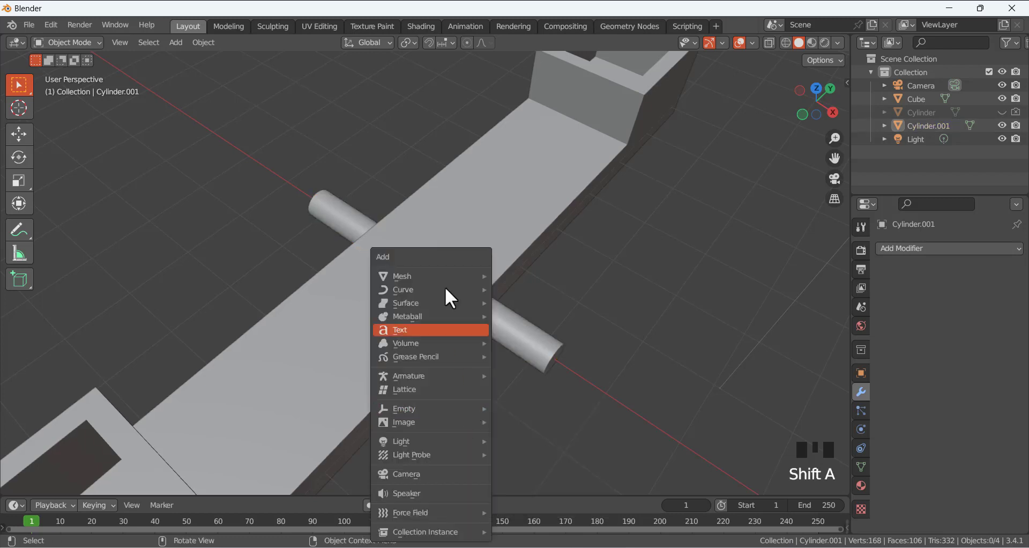
mouse_move(450, 275)
click(528, 291)
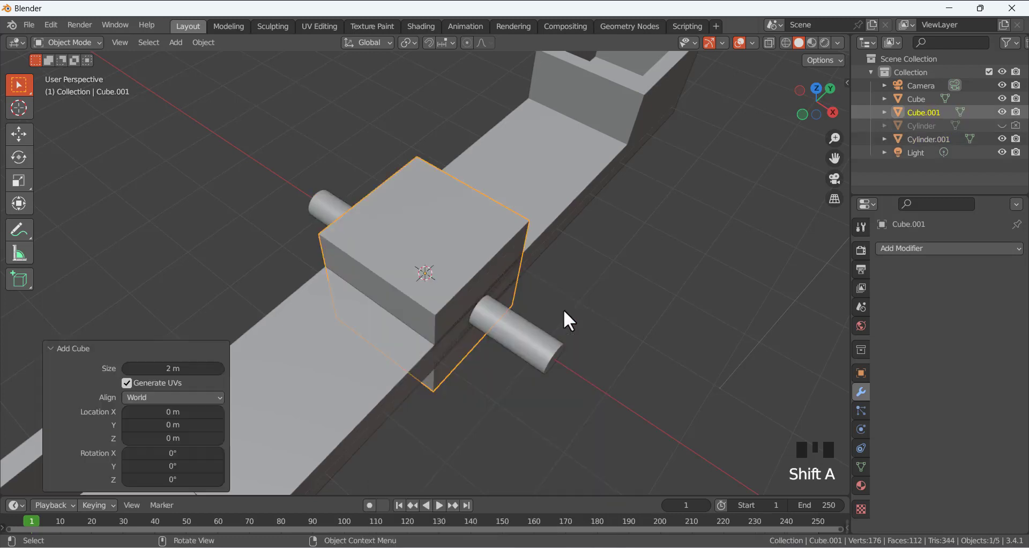
key(s)
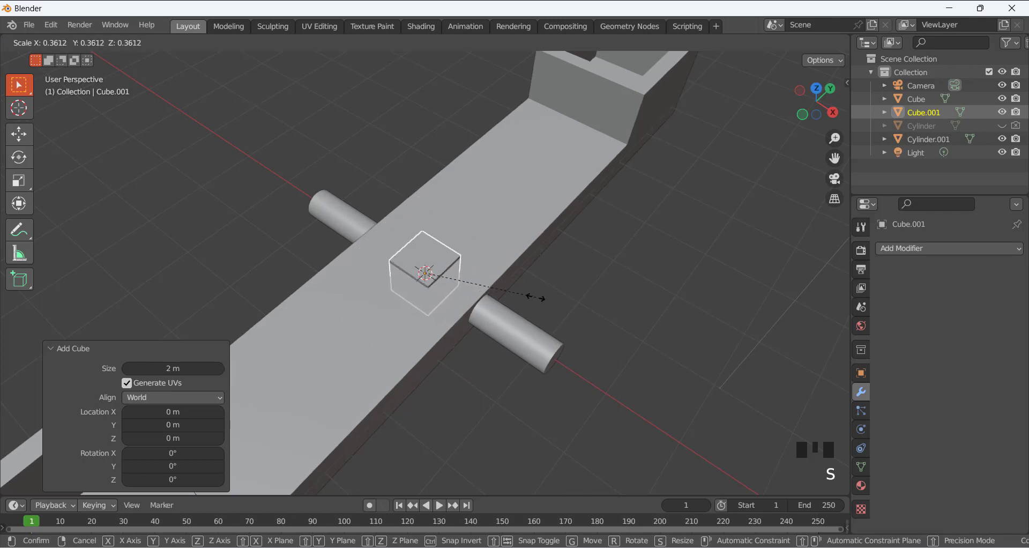
click(521, 286)
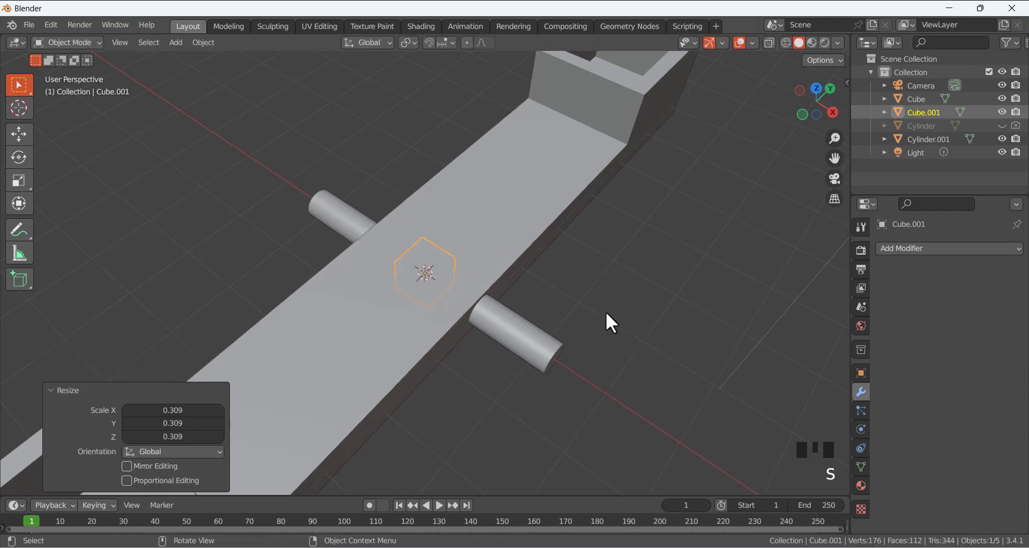
Move the small cube about 2.01 m along the X axis onto the rod's end
key(g)
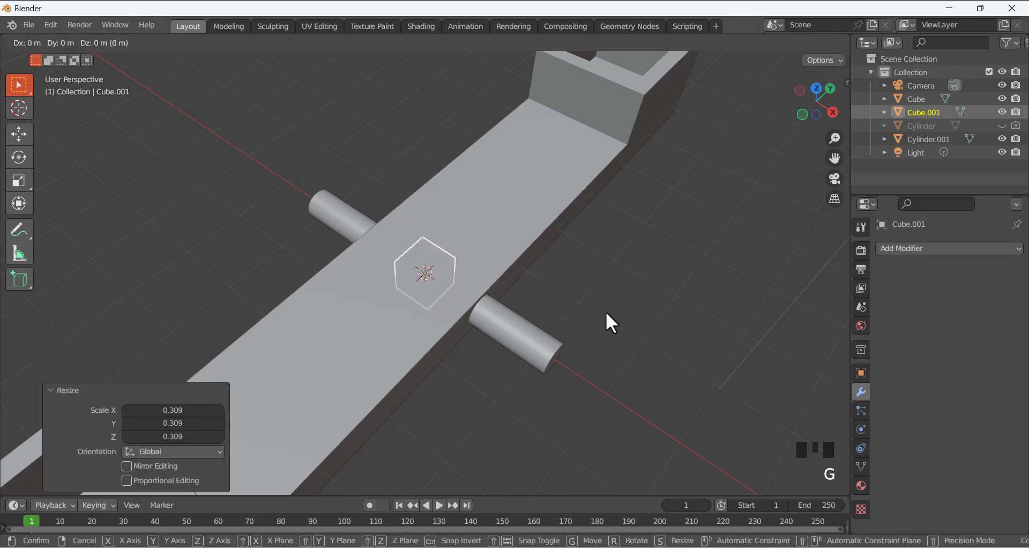
key(x)
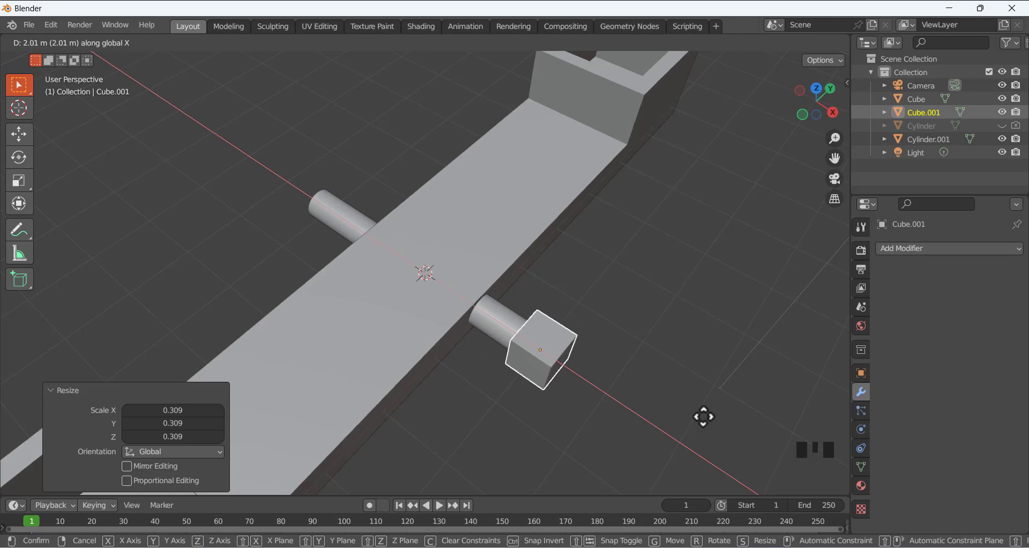
click(704, 416)
click(625, 372)
middle_drag(625, 372, 572, 365)
click(570, 310)
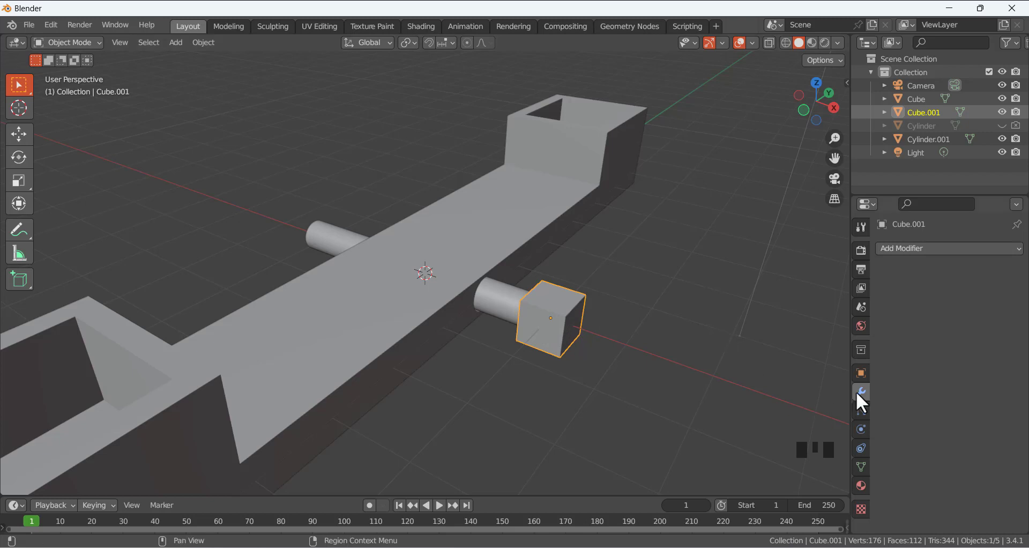
Add a Mirror modifier to the small cube, mirroring on X only with the plank (Cube) as the mirror object
click(889, 252)
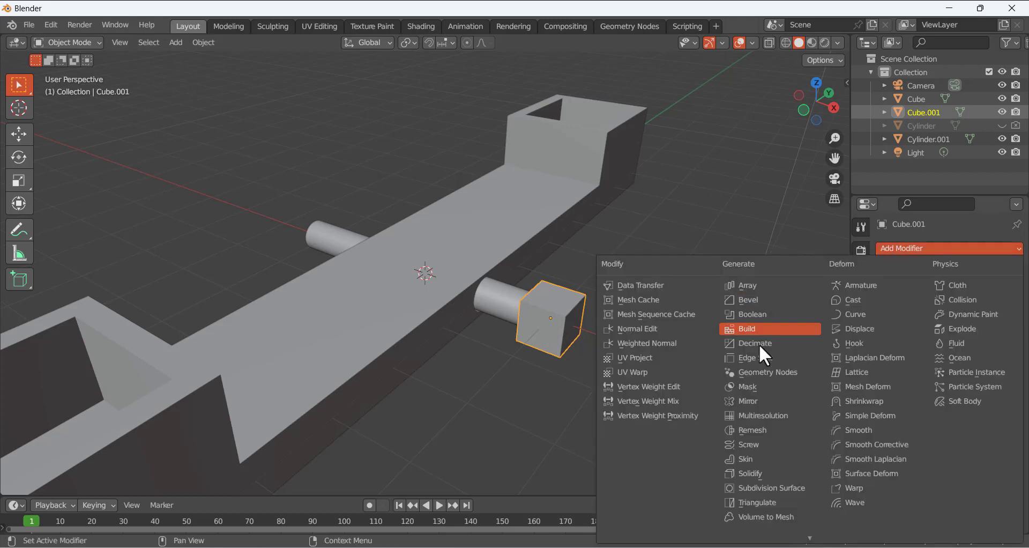
click(759, 401)
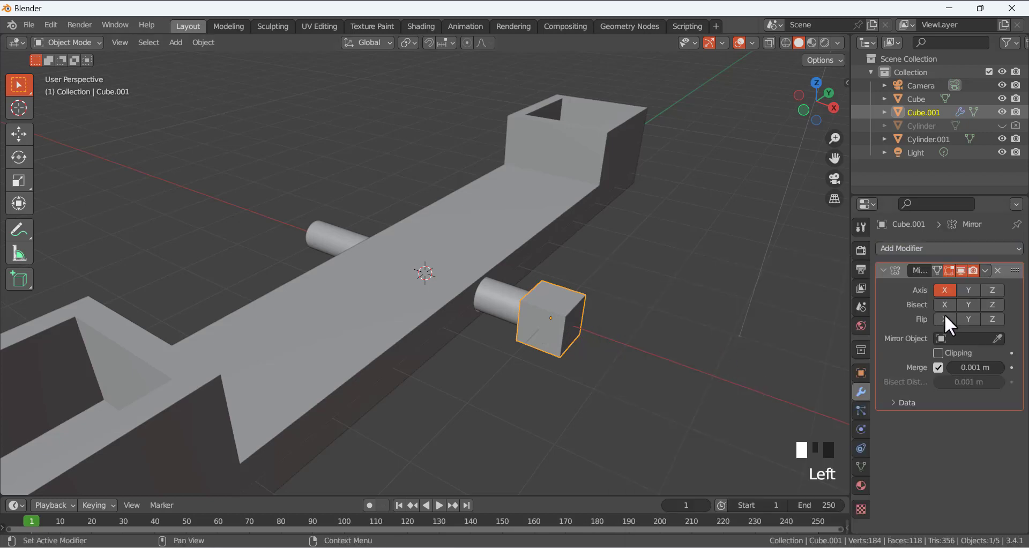
click(963, 290)
click(944, 290)
middle_drag(685, 314, 695, 327)
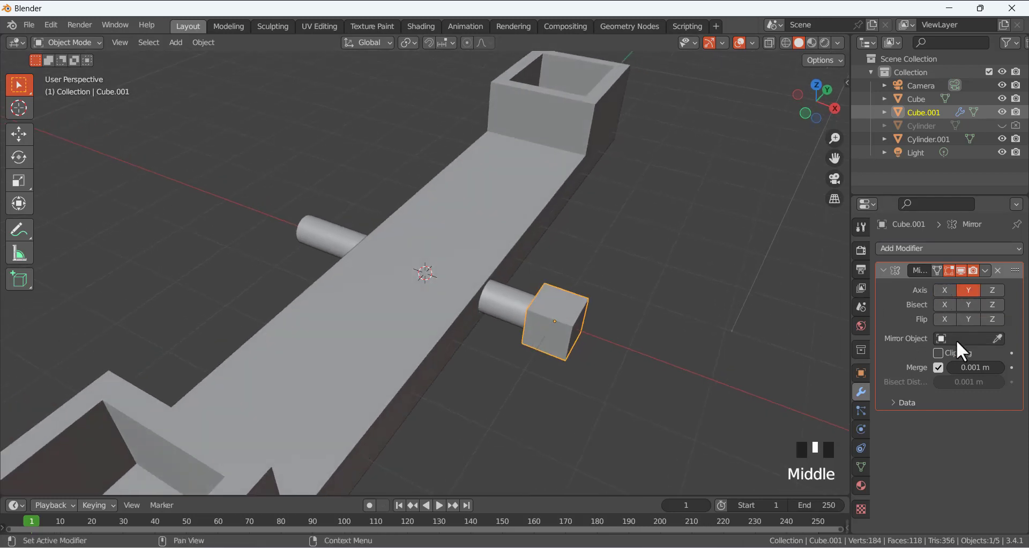
click(998, 339)
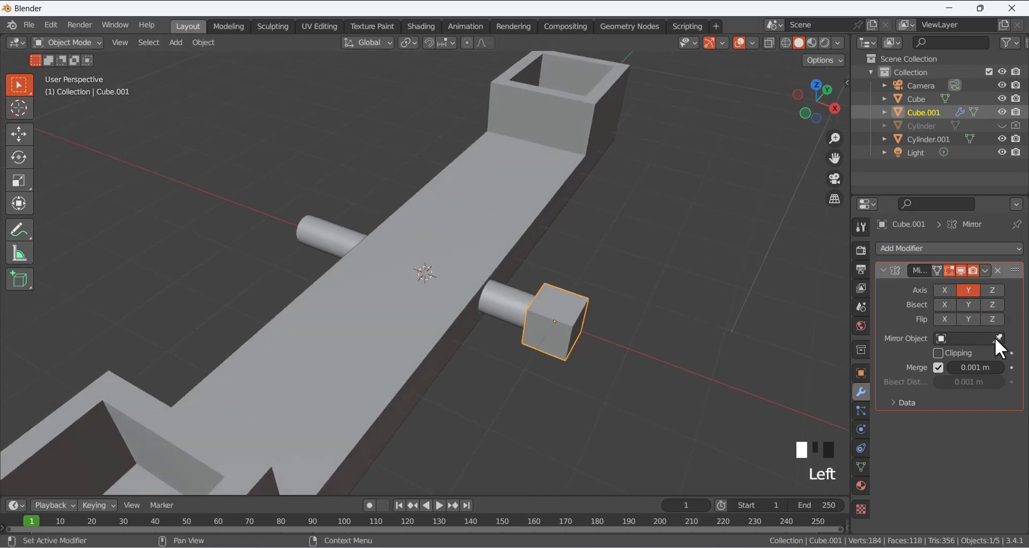
click(498, 227)
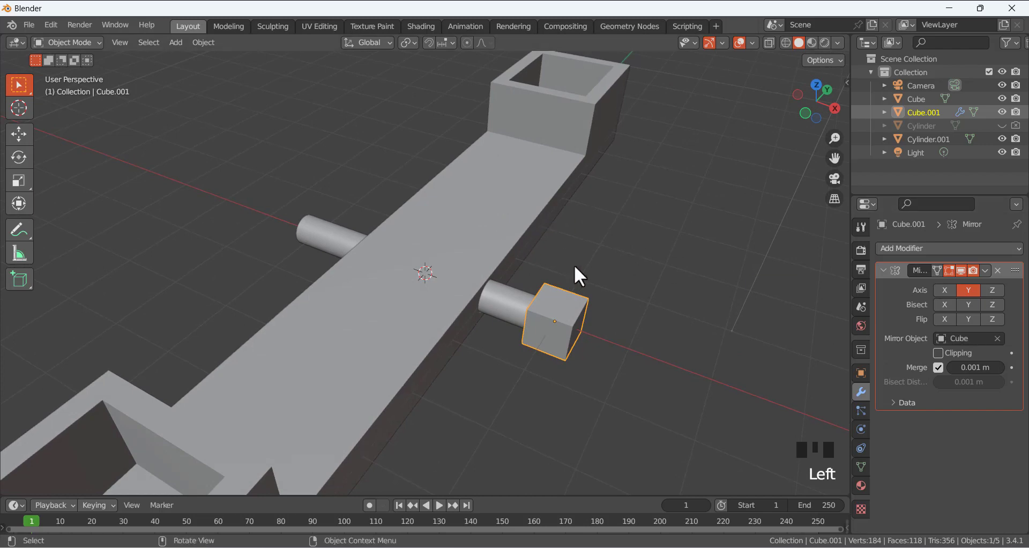
click(946, 292)
click(967, 292)
middle_drag(587, 313, 608, 311)
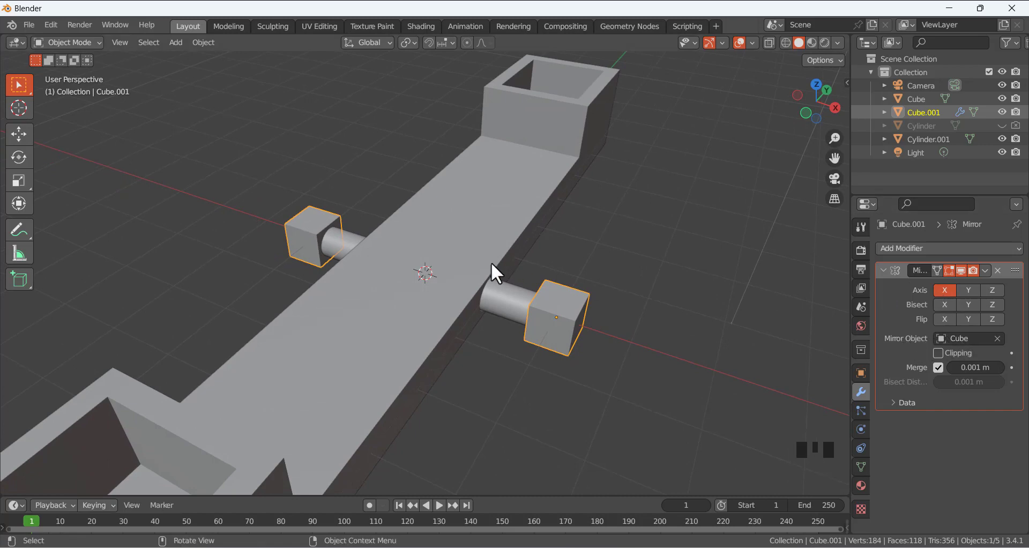
Apply the scale of the mirrored small cube in Object Mode
middle_drag(453, 258, 658, 348)
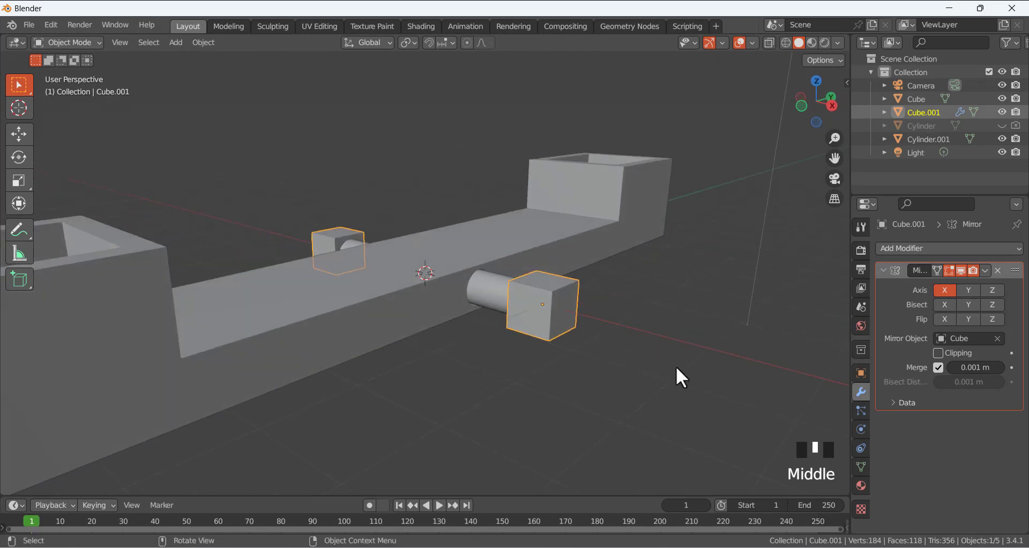
key(Tab)
mouse_move(611, 338)
middle_down()
mouse_move(609, 315)
mouse_move(593, 345)
mouse_move(600, 353)
middle_up()
key(Tab)
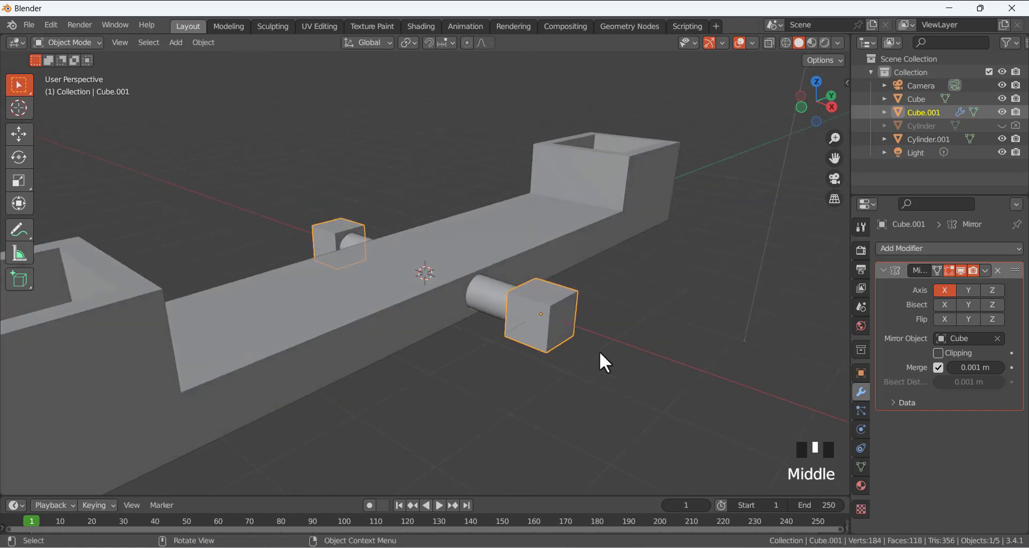
key(ctrl+a)
click(597, 352)
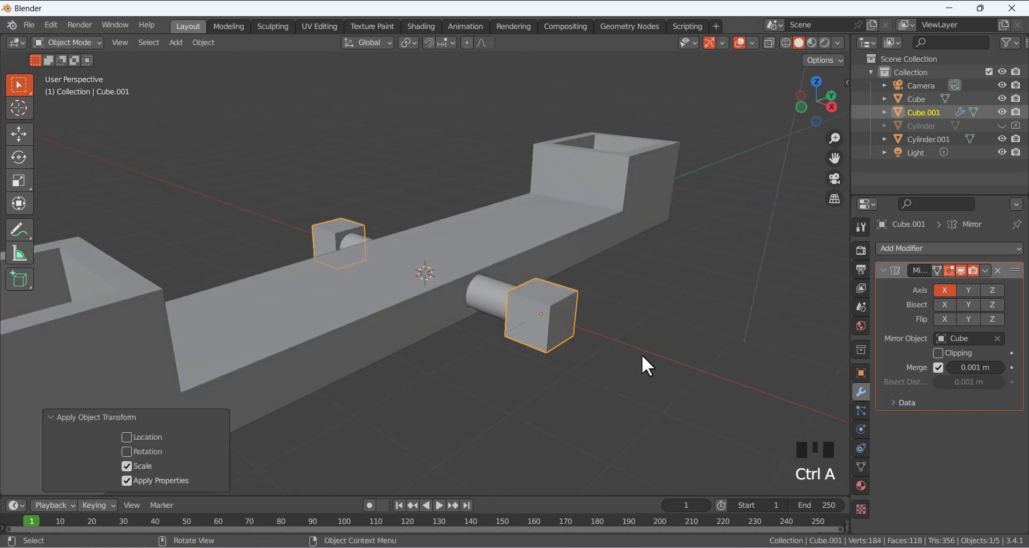
Extrude the small cube's bottom face downward to form the support posts, and return to Object Mode
key(Tab)
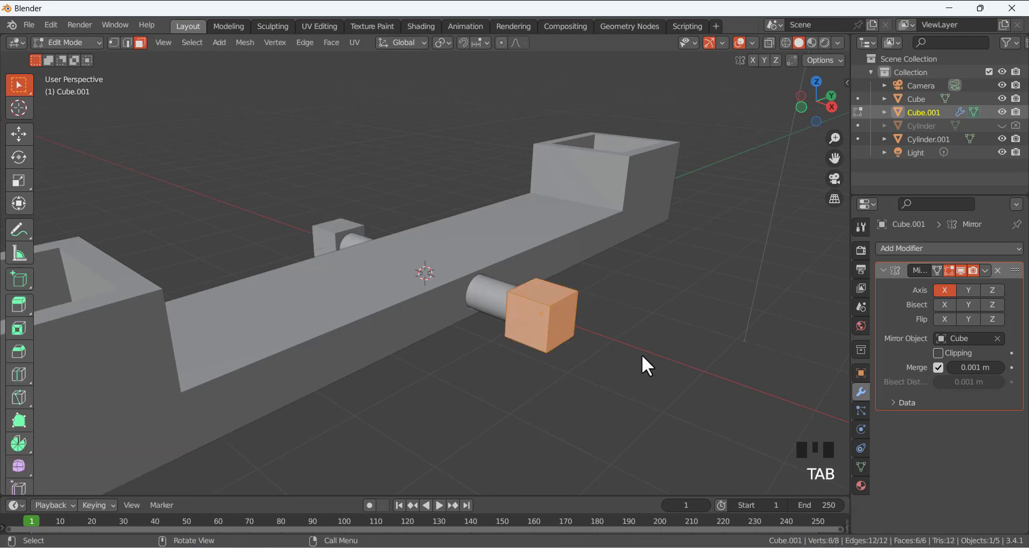
middle_drag(627, 343, 552, 261)
click(576, 271)
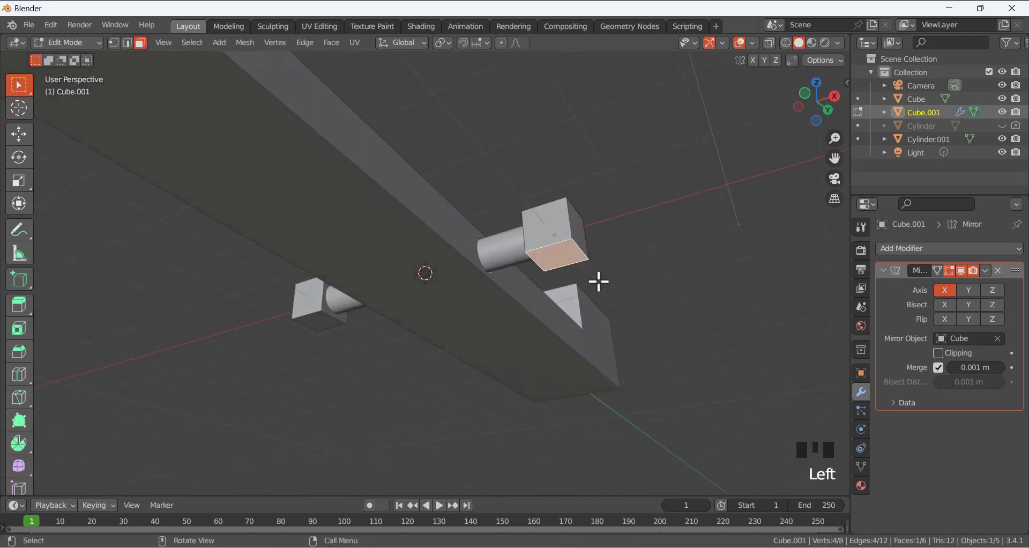
key(e)
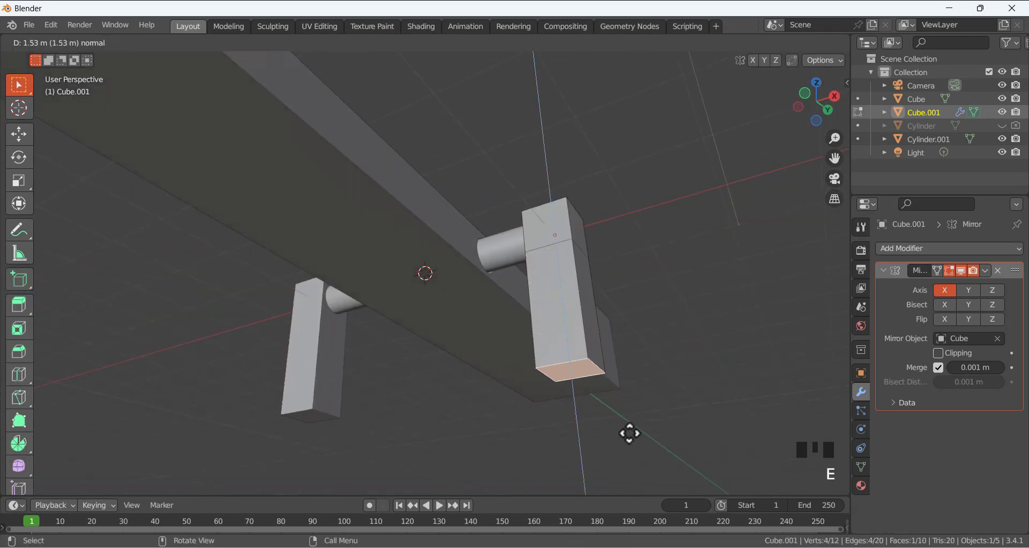
click(638, 87)
click(602, 97)
scroll(588, 85, down, 3)
middle_drag(588, 85, 715, 282)
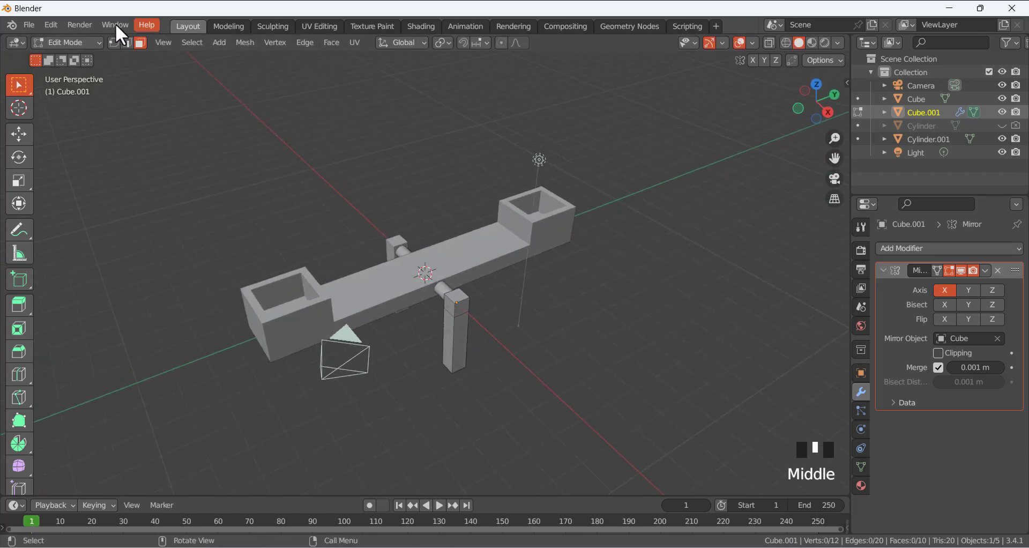
key(Tab)
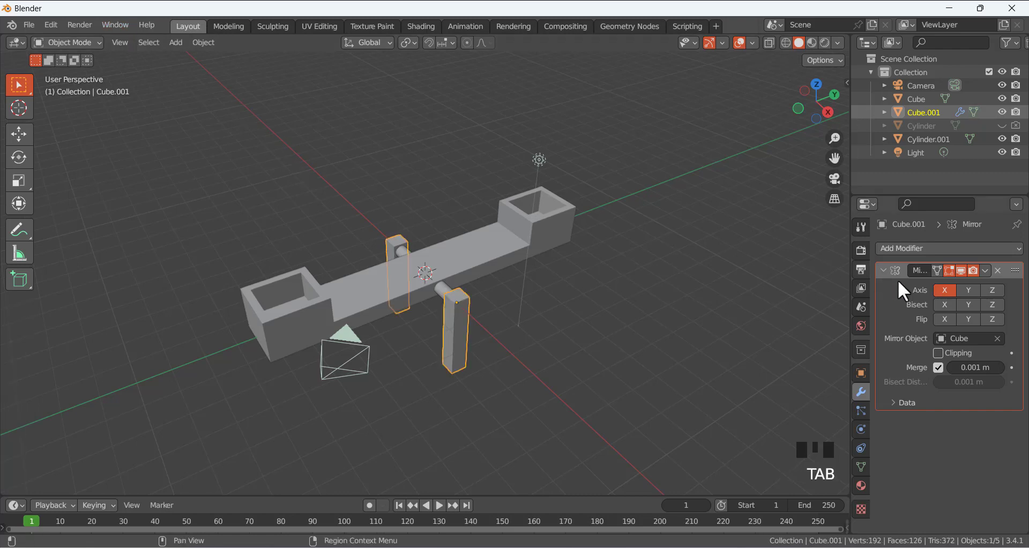
Apply the support posts' Mirror modifier and deselect them
click(986, 270)
click(950, 281)
click(521, 295)
scroll(516, 294, up, 2)
scroll(520, 303, down, 2)
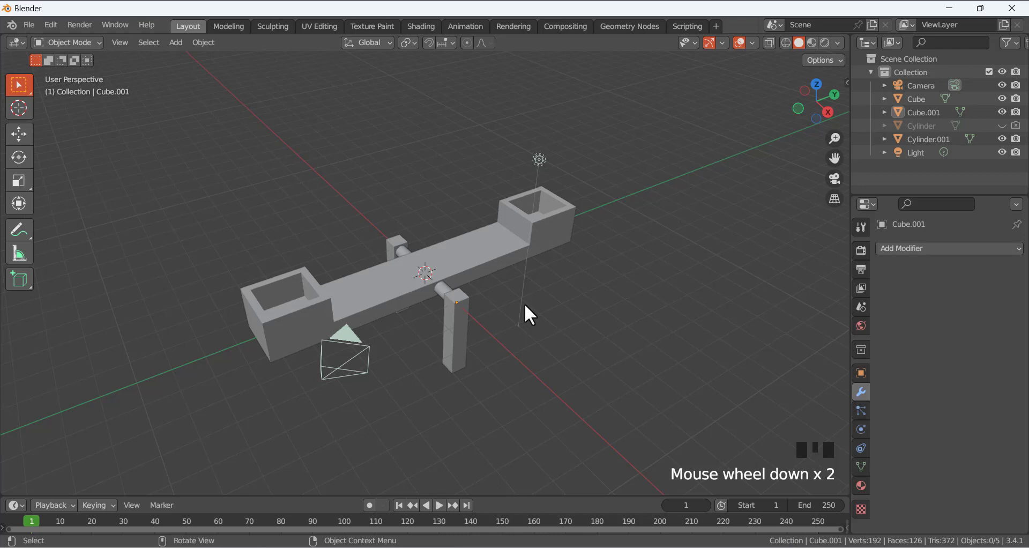
Add a plane as the ground and scale it uniformly to about 13.1
key(shift+a)
mouse_move(524, 282)
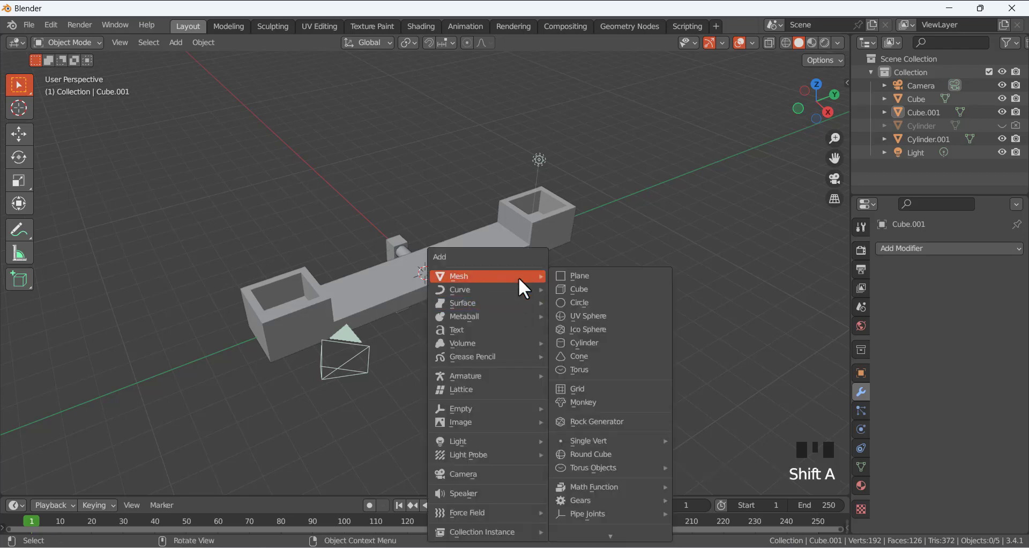
click(602, 285)
key(s)
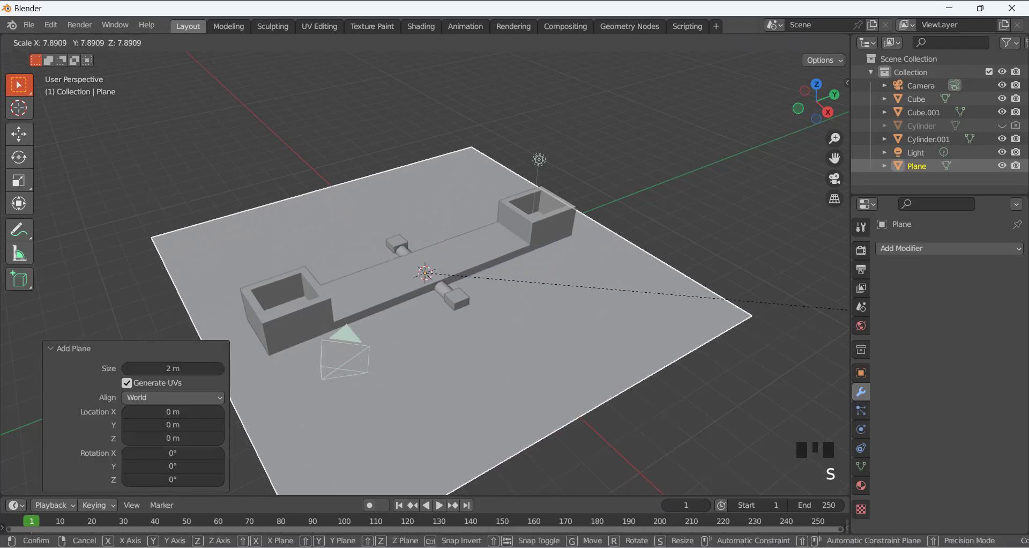
click(762, 482)
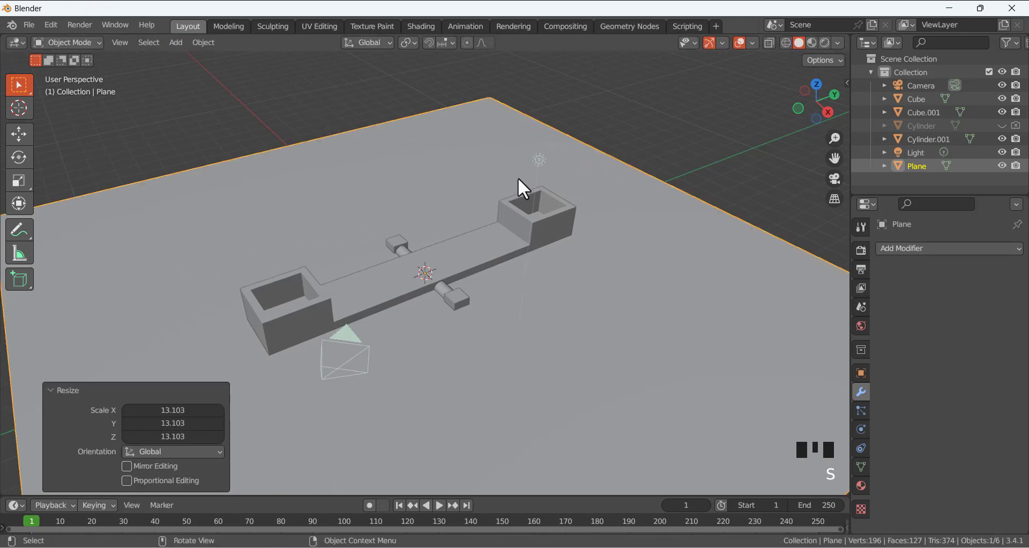
scroll(614, 115, down, 4)
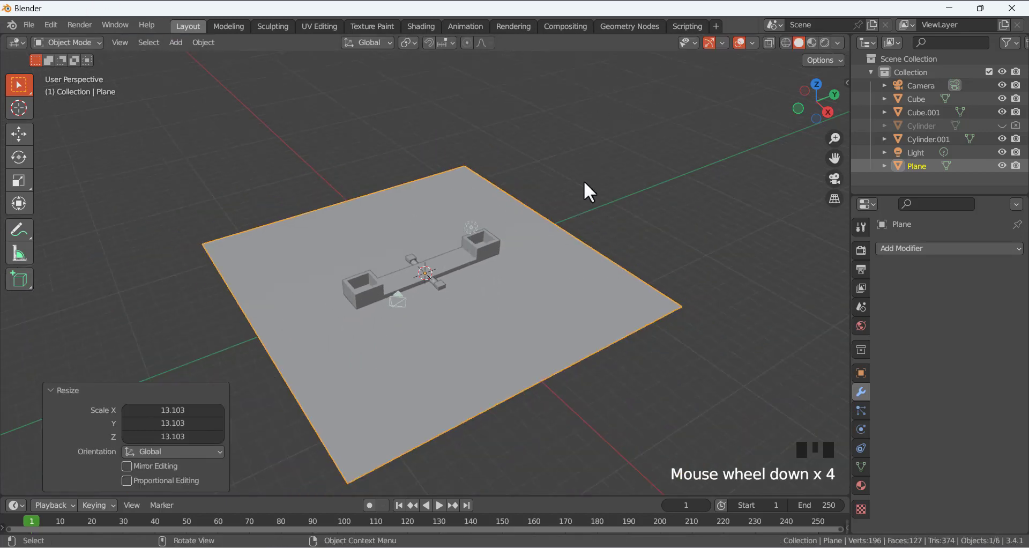
Move the ground plane down along Z to the base of the support posts and deselect it
key(KP_3)
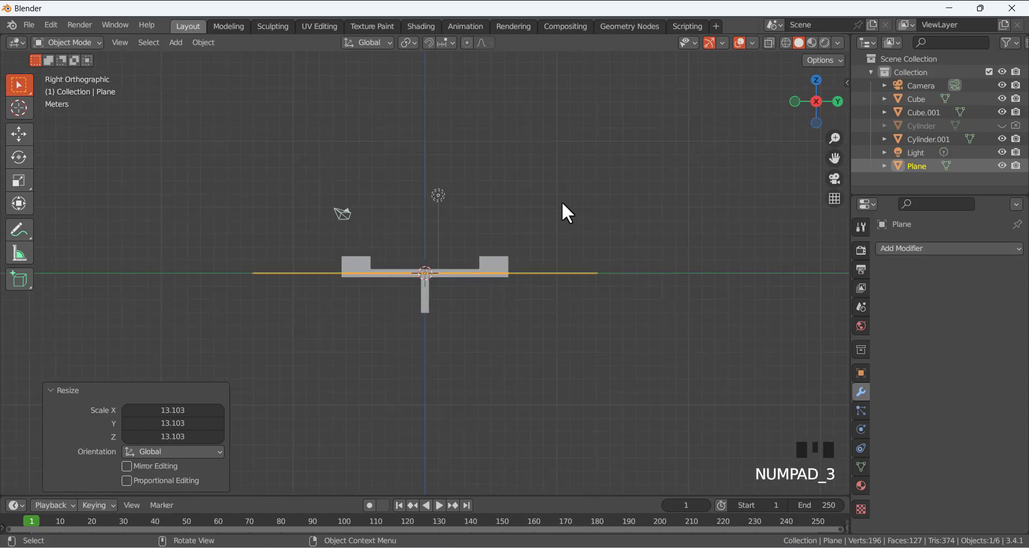
key(g)
key(z)
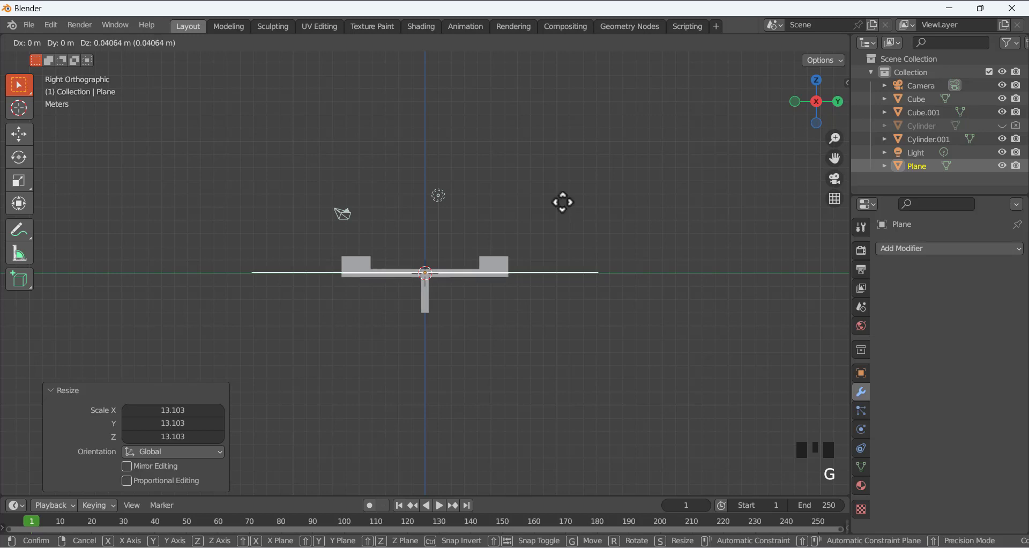
click(570, 243)
click(453, 193)
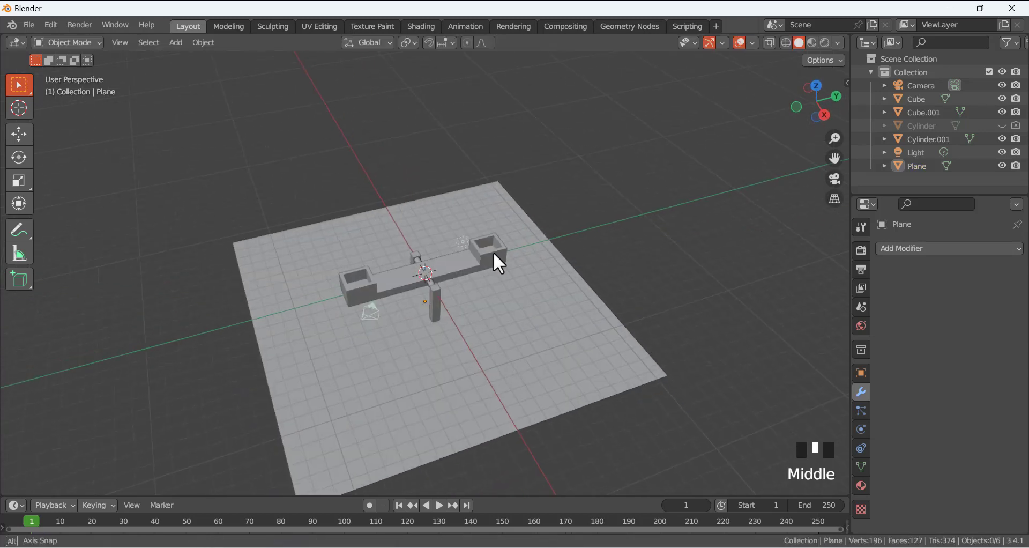
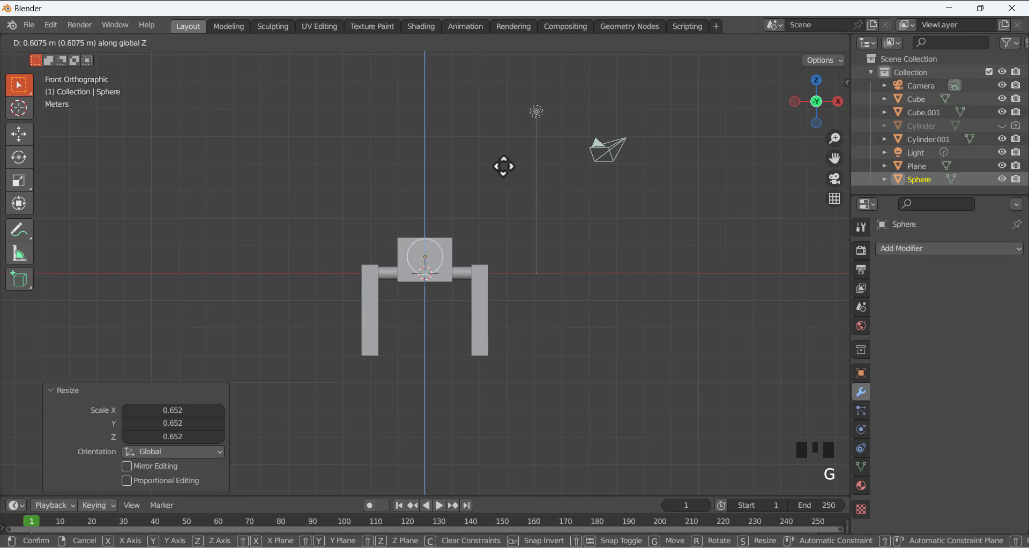
Move the sphere about 0.61 m up along Z and about -5.15 m along Y into the plank's end box, and deselect it
click(504, 166)
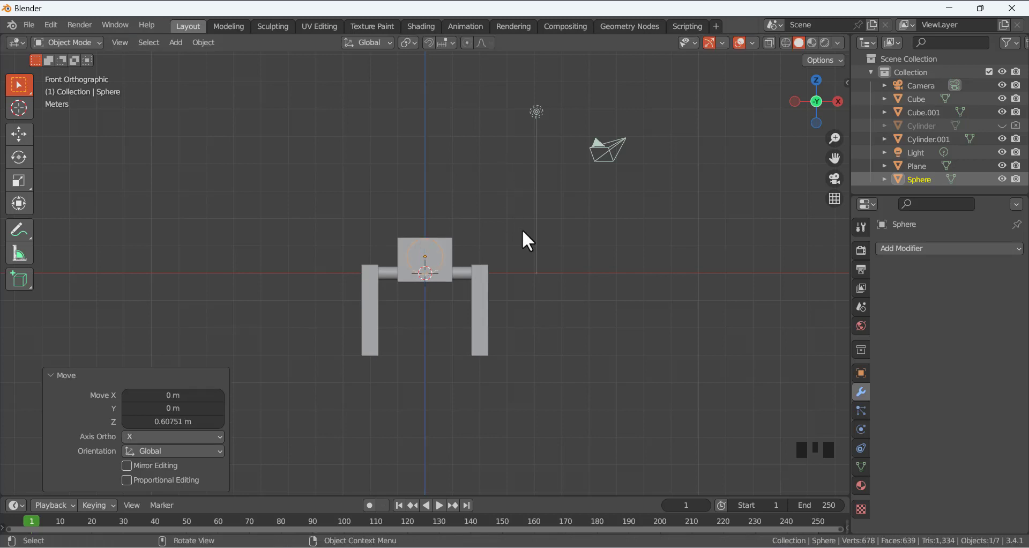
key(KP_3)
key(g)
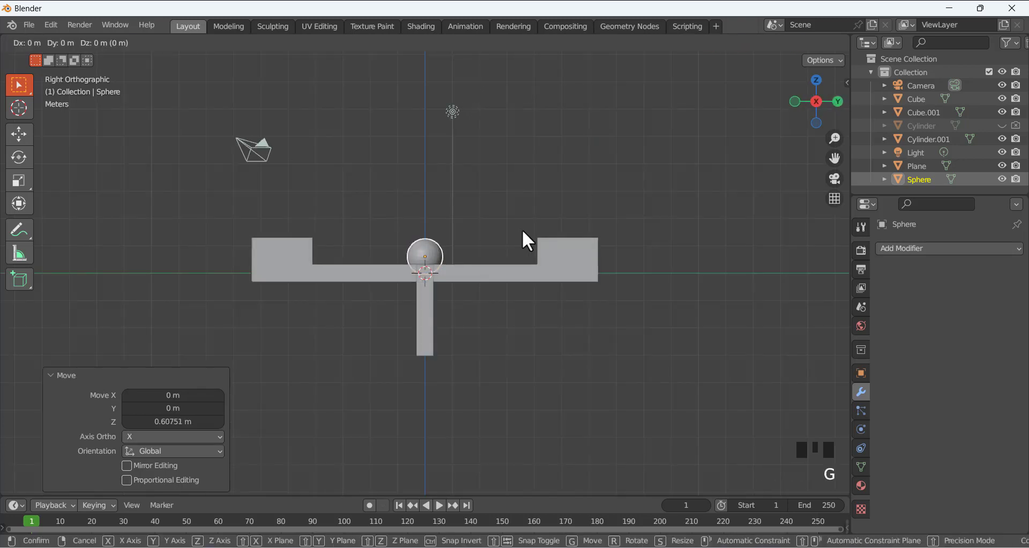
right_click(378, 230)
key(g)
key(y)
click(248, 246)
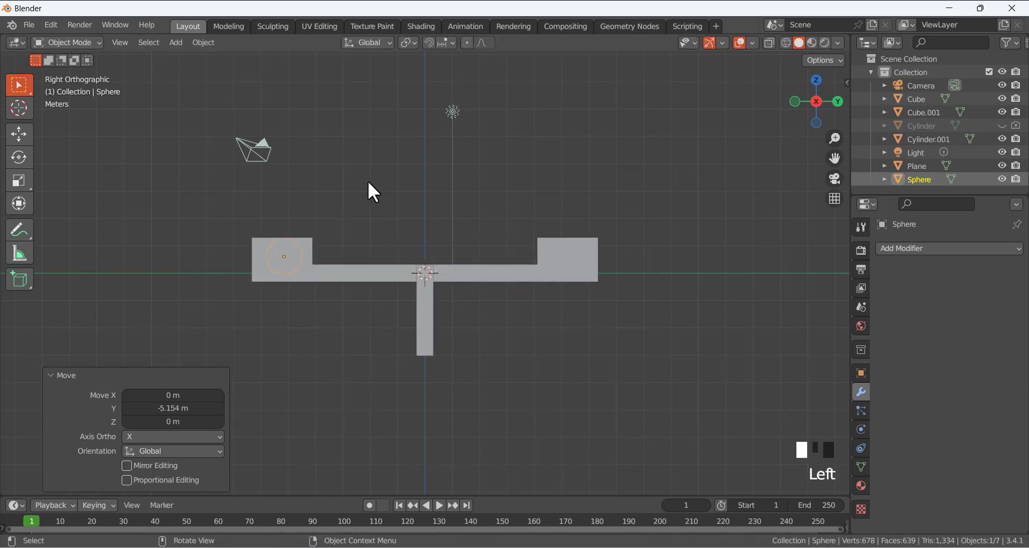
click(487, 181)
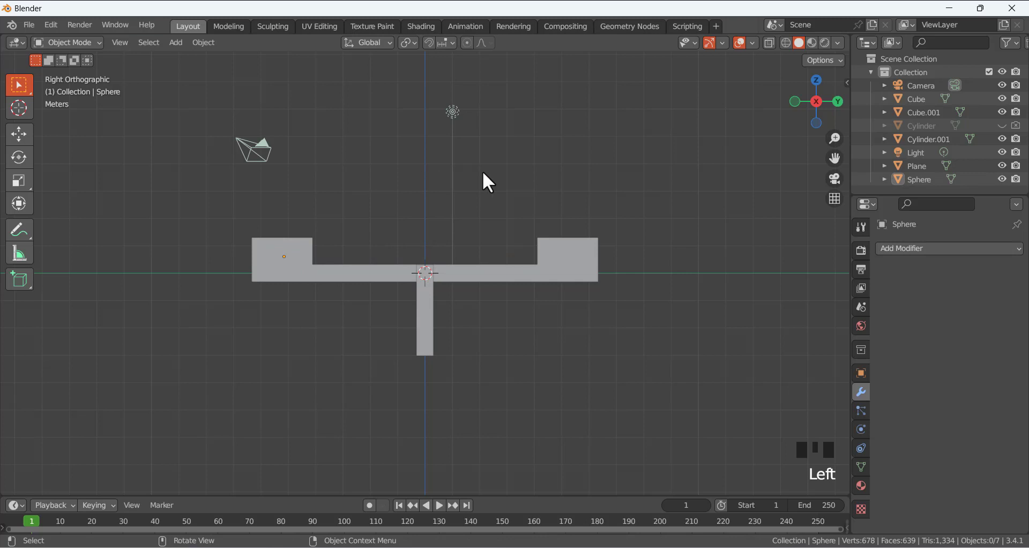
Switch to wireframe shading and raise the sphere about 0.37 m along Z so it rests on the box floor
click(769, 44)
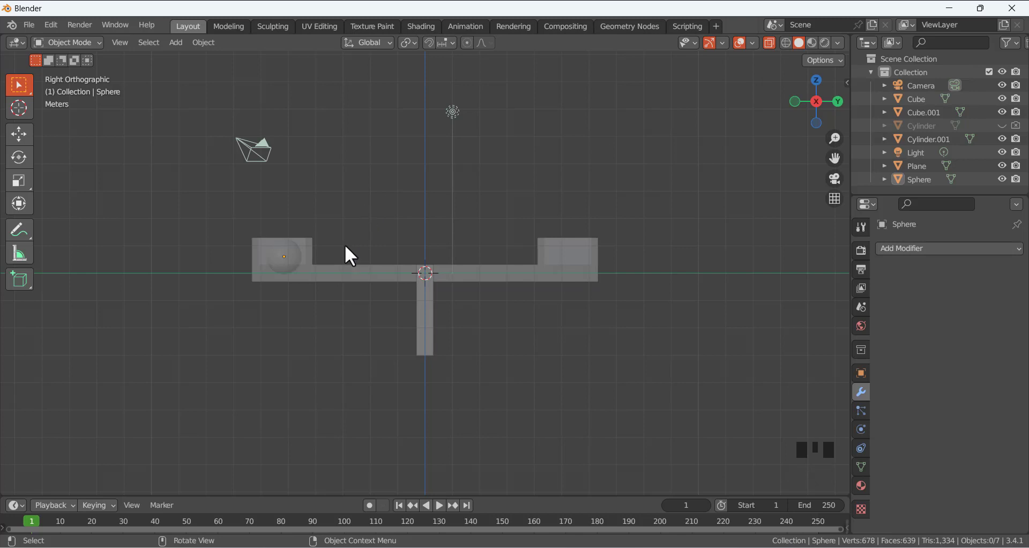
scroll(298, 264, up, 4)
scroll(373, 232, down, 1)
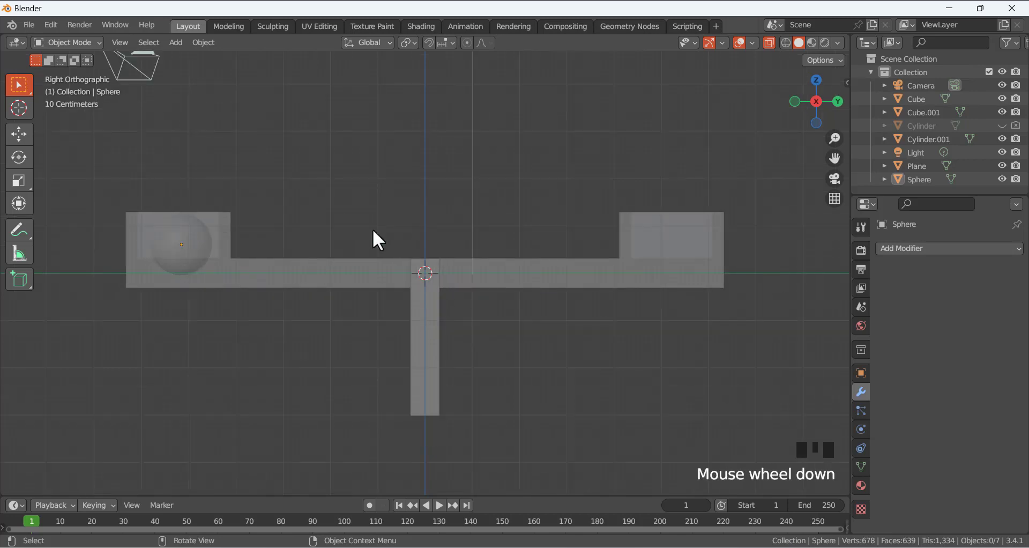
click(786, 43)
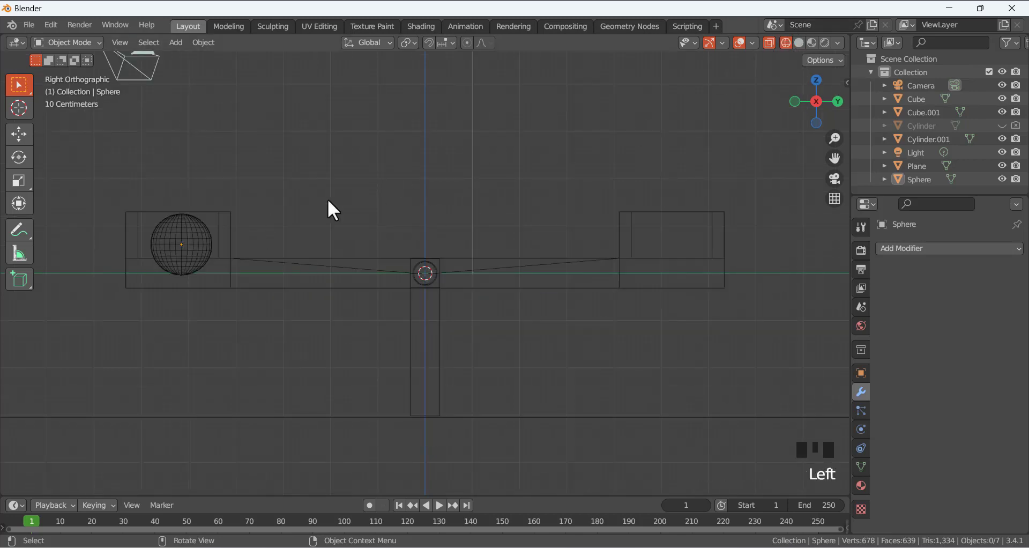
click(203, 234)
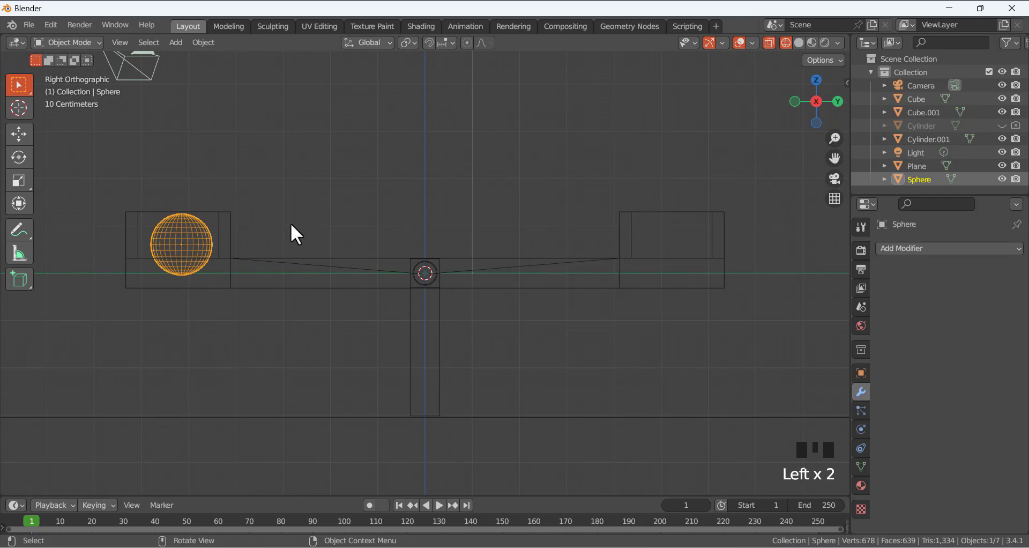
key(g)
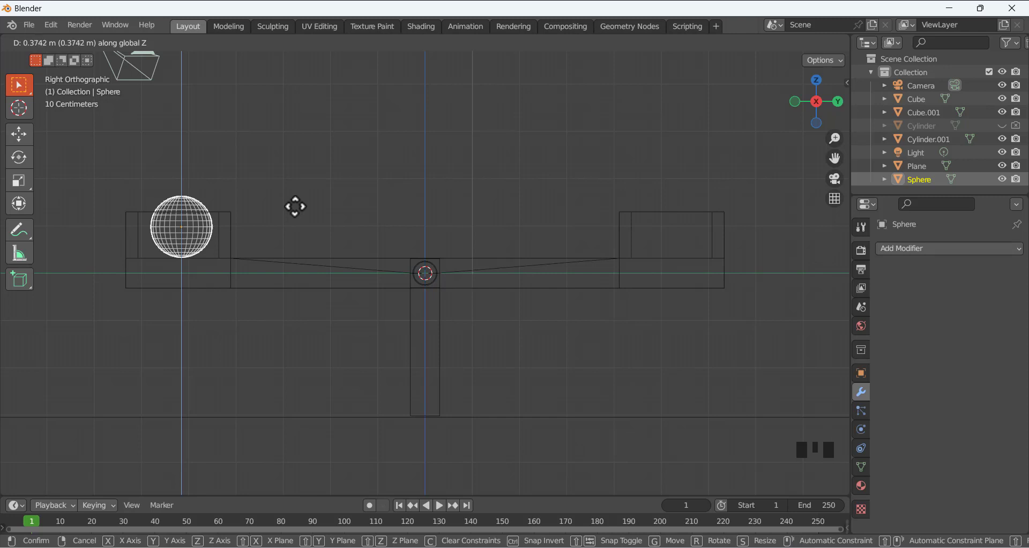
click(295, 207)
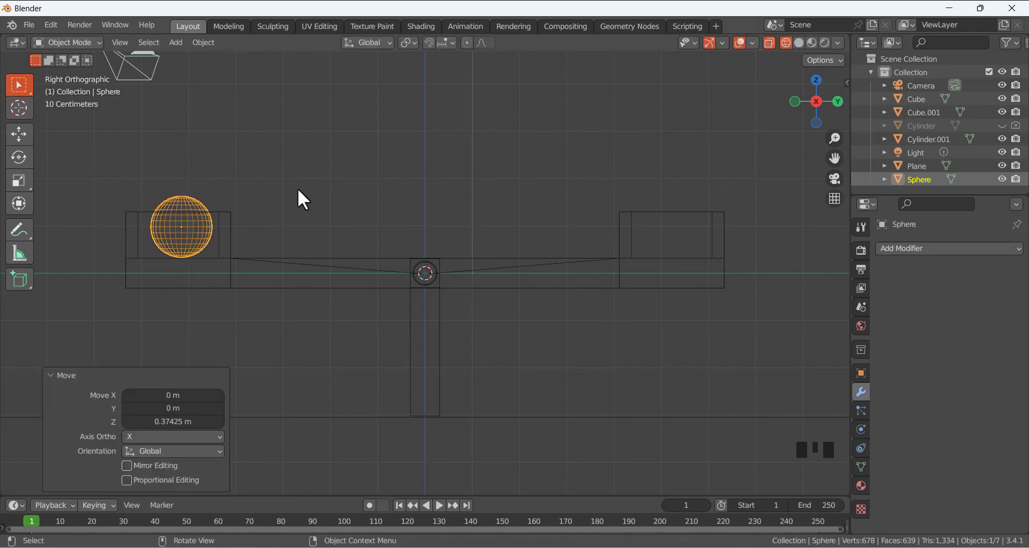
Duplicate the sphere about 10.3 m along Y into the opposite end box and return to solid shading
key(shift+d)
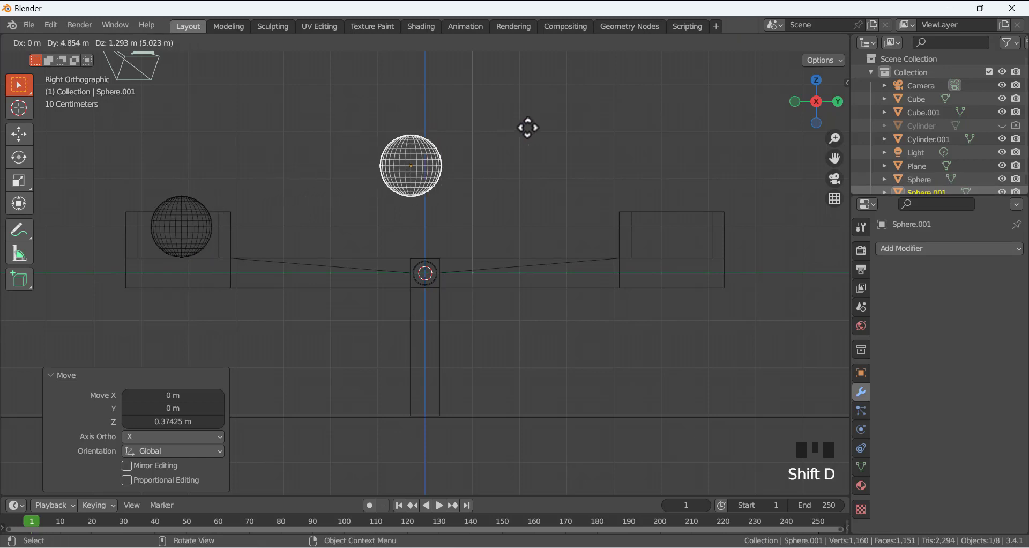
key(y)
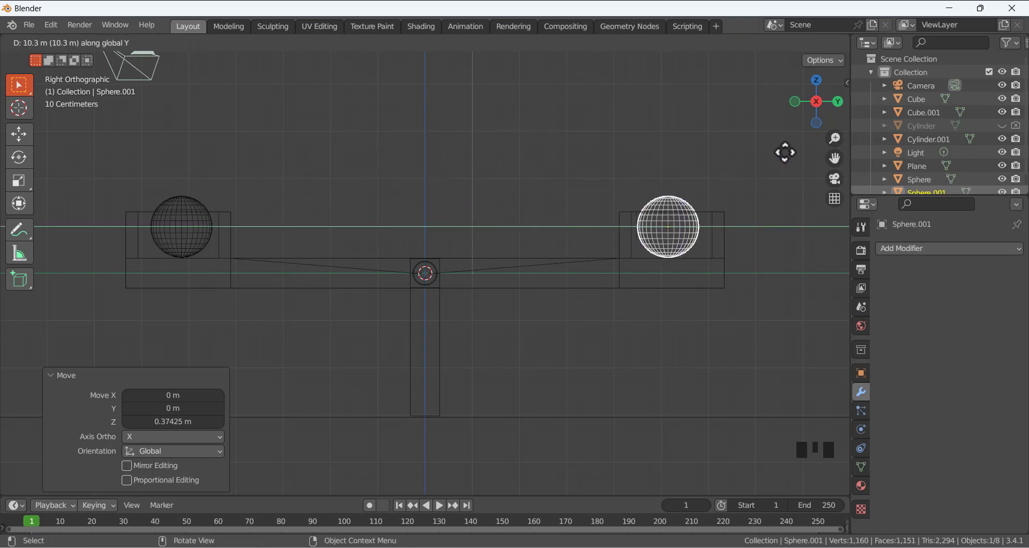
click(585, 129)
scroll(489, 153, down, 4)
middle_drag(489, 153, 769, 60)
click(799, 43)
click(796, 82)
Apply Shade Smooth to both spheres in the end boxes and deselect them
middle_drag(457, 220, 452, 246)
scroll(415, 240, up, 3)
click(217, 253)
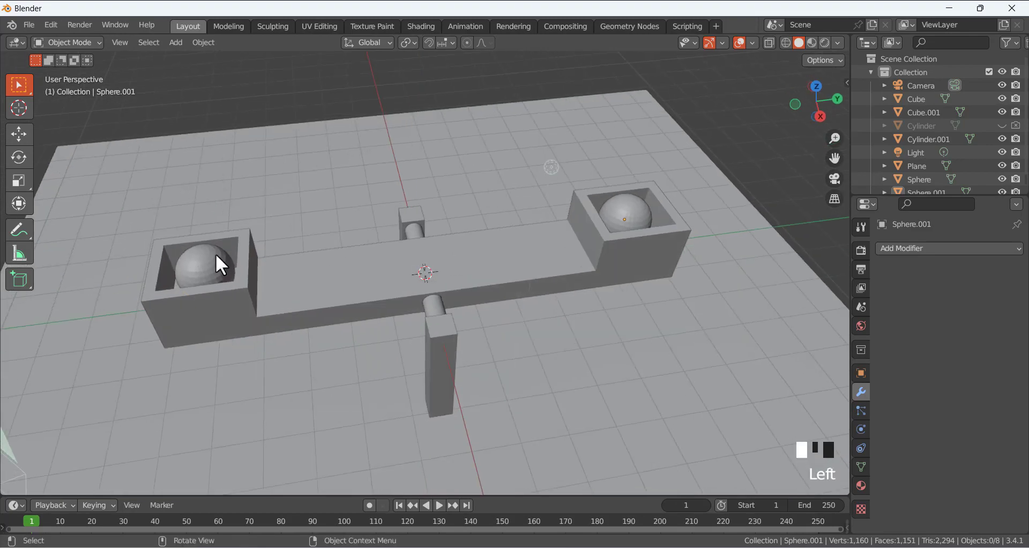
right_click(203, 256)
click(195, 257)
click(633, 216)
right_click(635, 218)
click(635, 220)
mouse_move(441, 114)
middle_down()
mouse_move(526, 108)
mouse_move(434, 103)
mouse_move(482, 107)
mouse_move(460, 110)
middle_up()
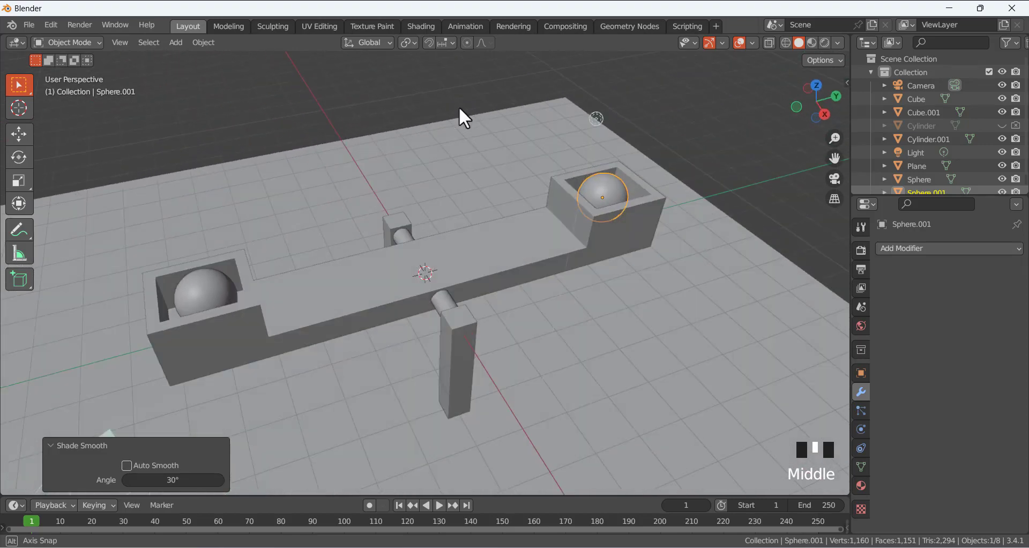
click(317, 141)
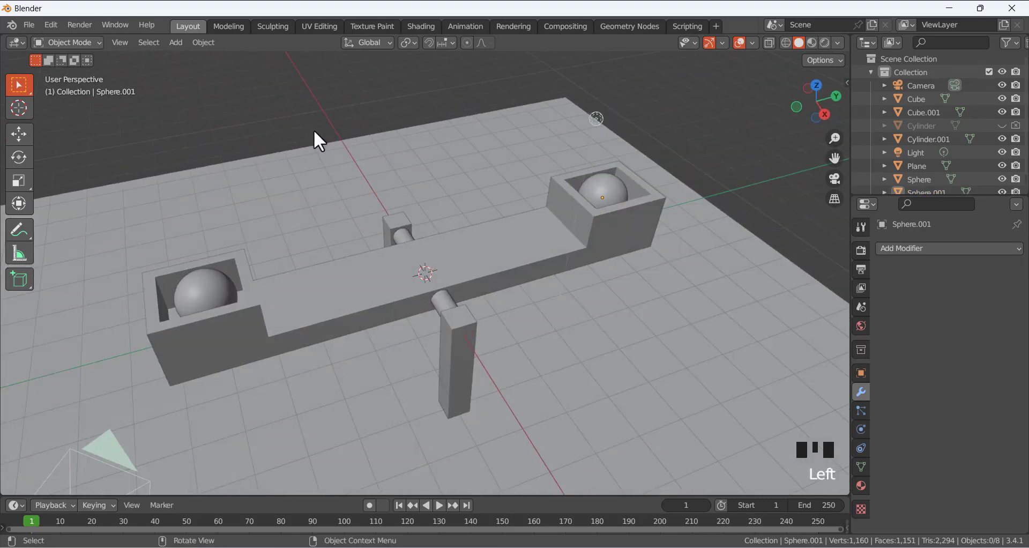
Add a rigid body to the pivot rod and set its type to Passive
middle_drag(520, 277, 455, 253)
click(449, 301)
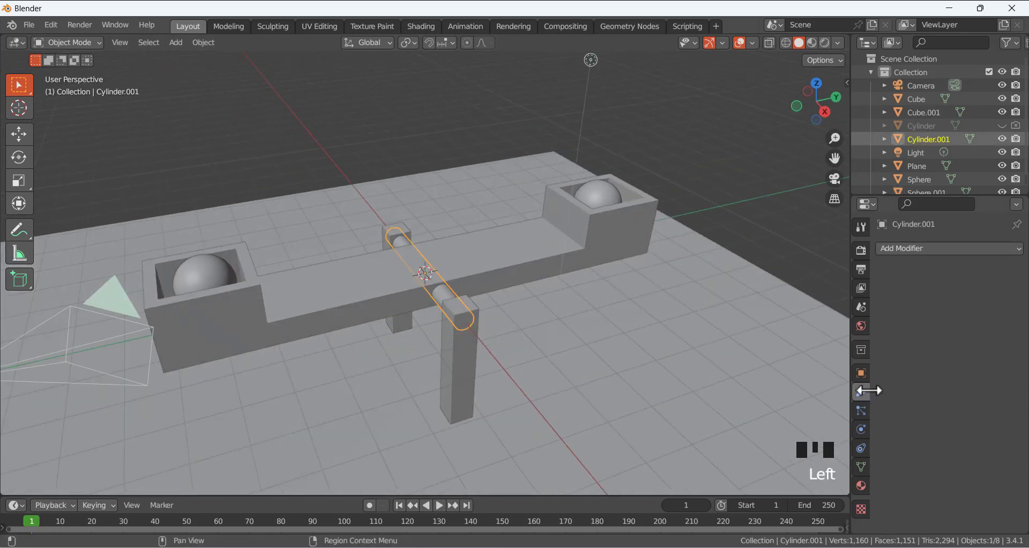
click(862, 429)
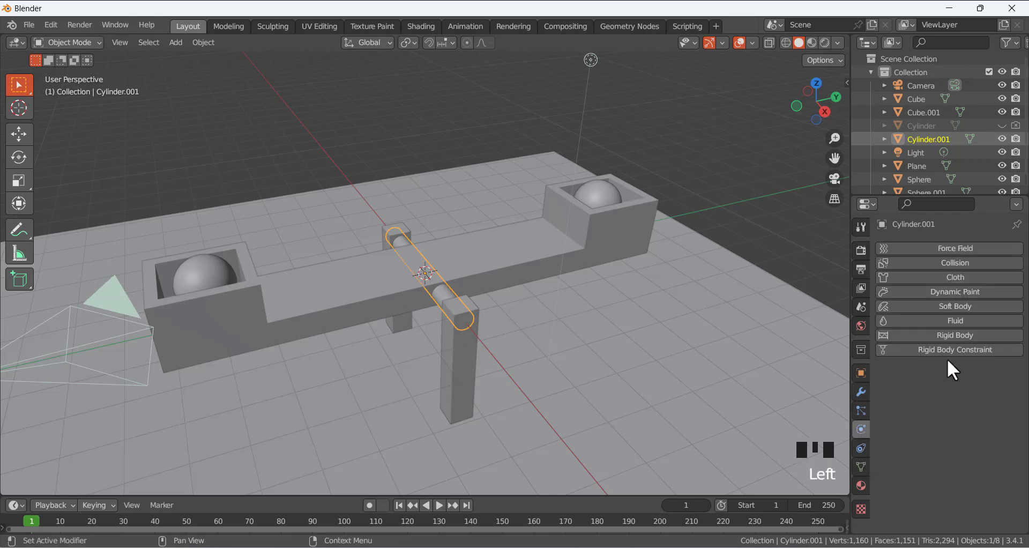
click(947, 334)
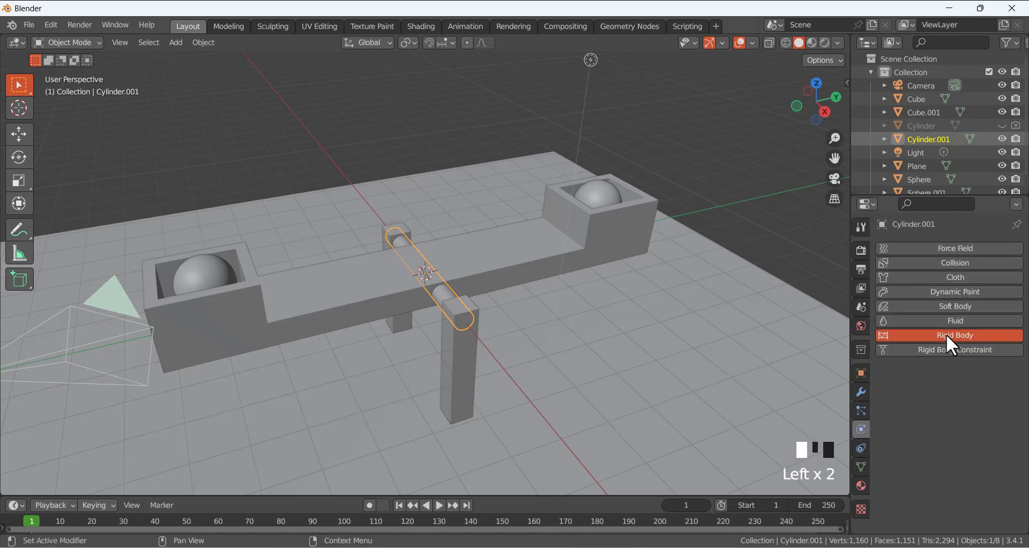
click(953, 391)
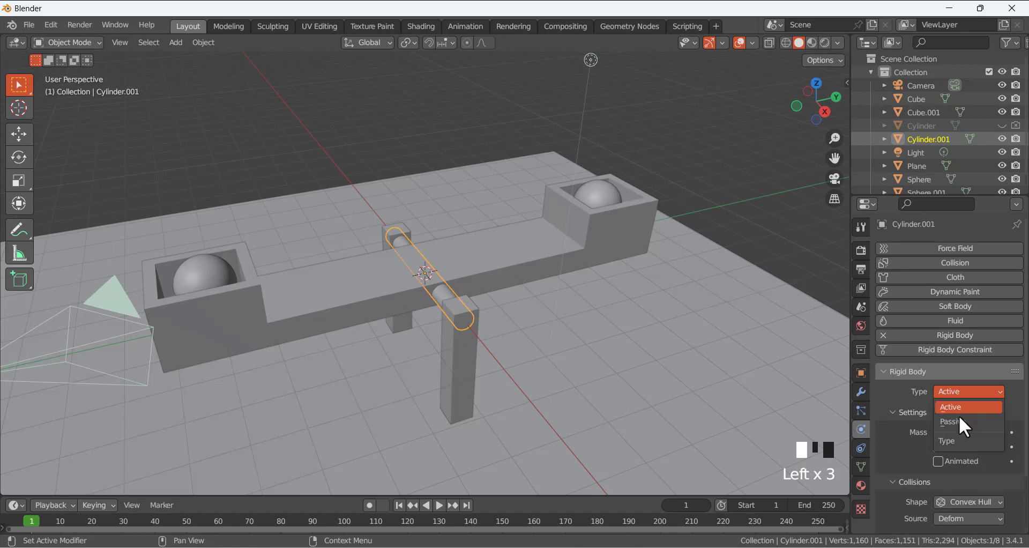
click(959, 419)
click(587, 363)
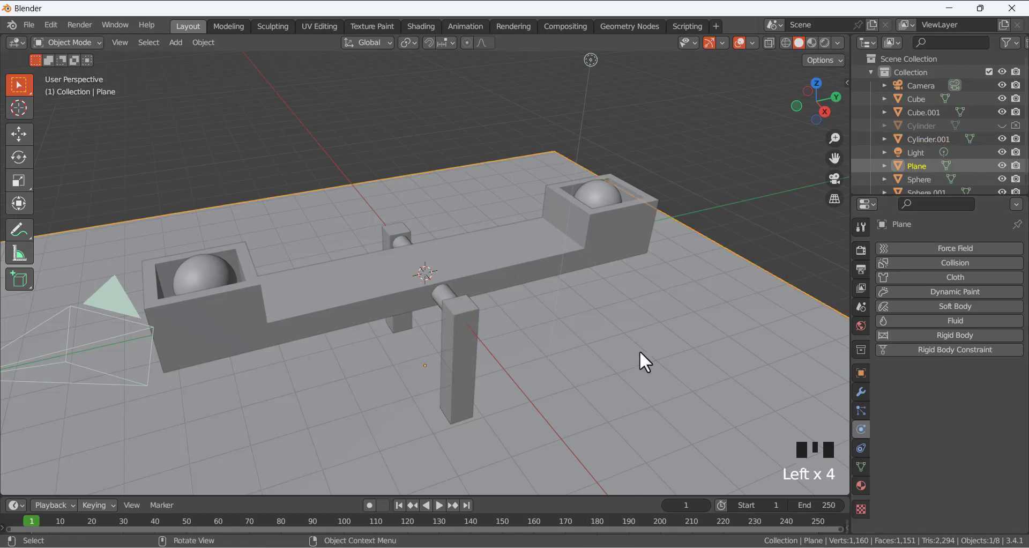
click(455, 96)
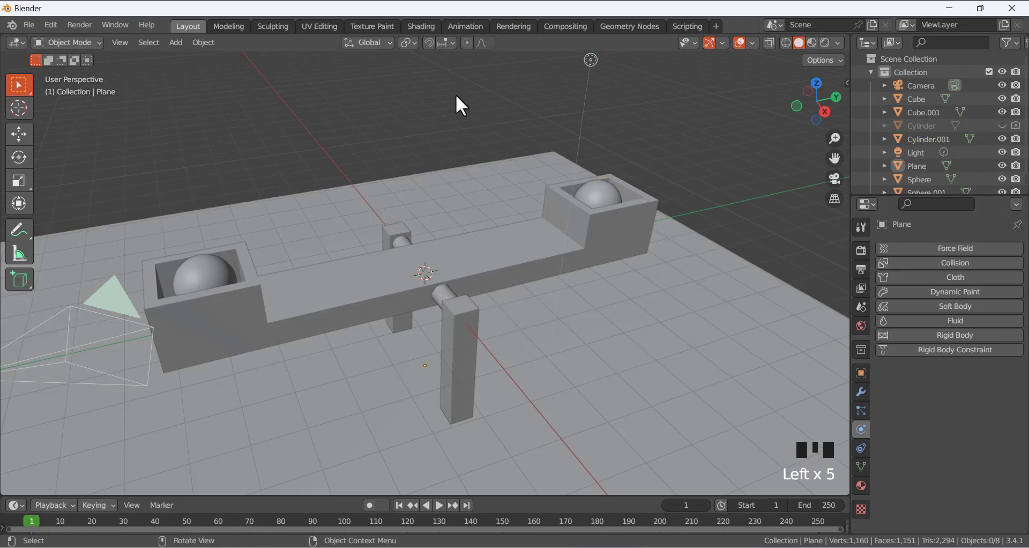
click(441, 294)
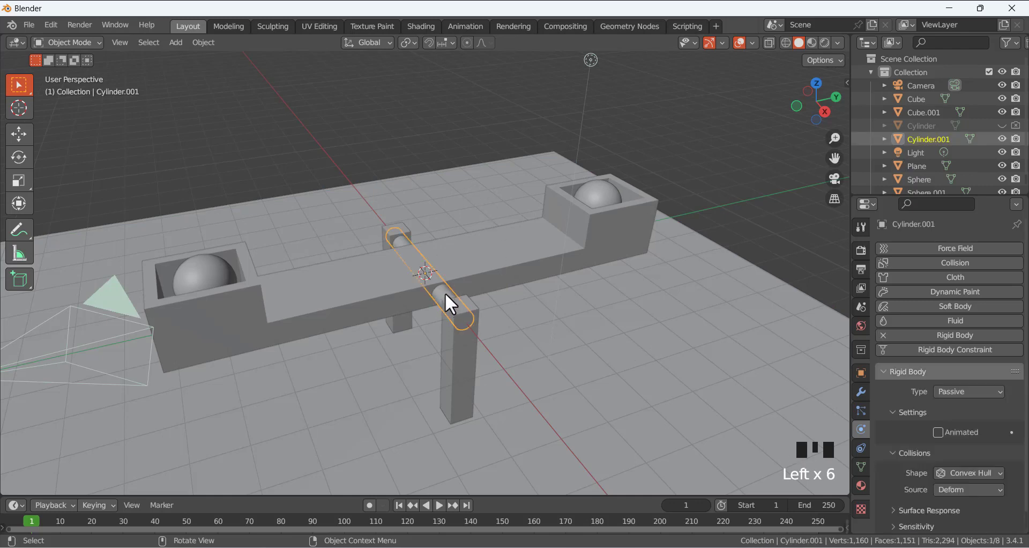
Add Active rigid bodies to the plank and both spheres, and deselect everything
click(381, 305)
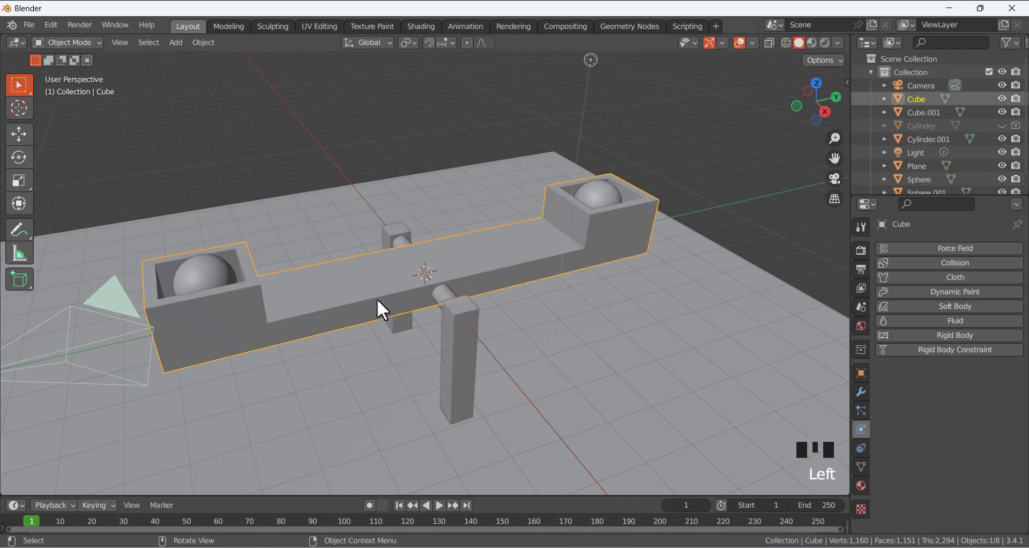
click(943, 336)
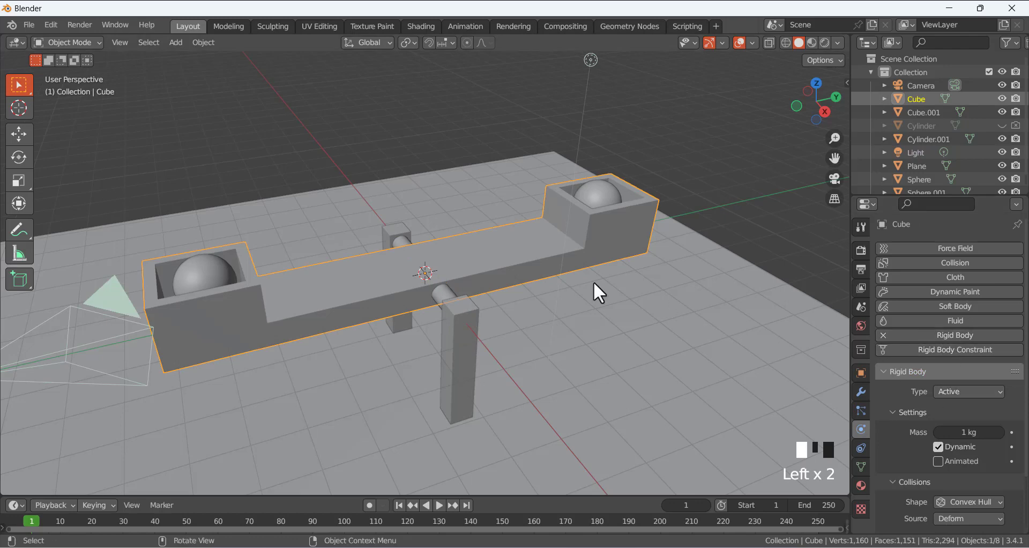
click(217, 270)
click(953, 334)
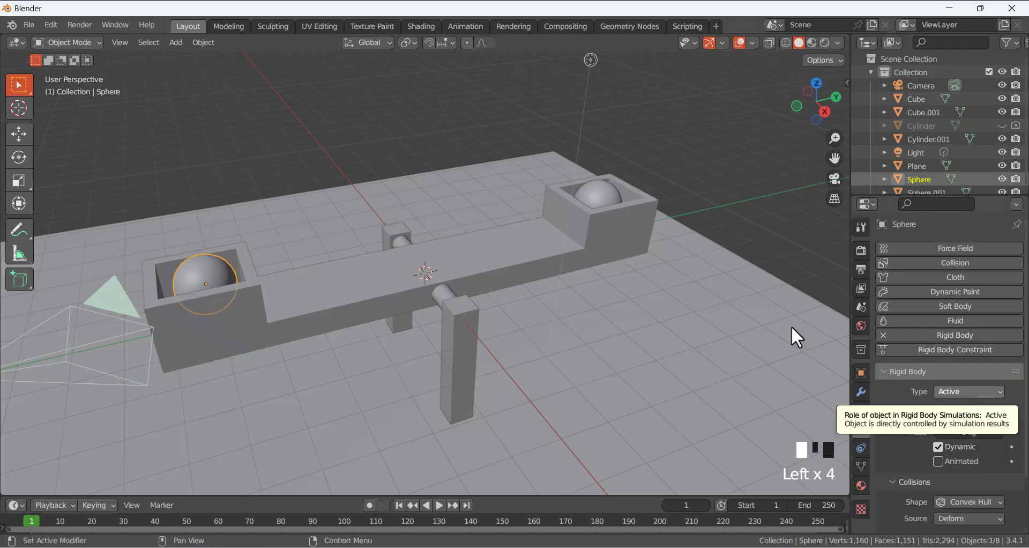
click(603, 199)
click(936, 335)
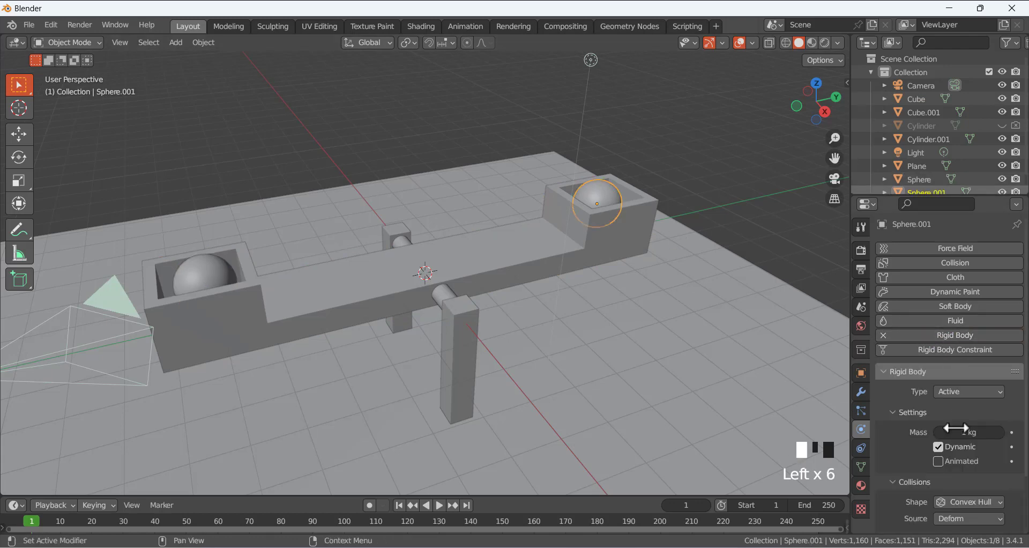
scroll(479, 255, down, 2)
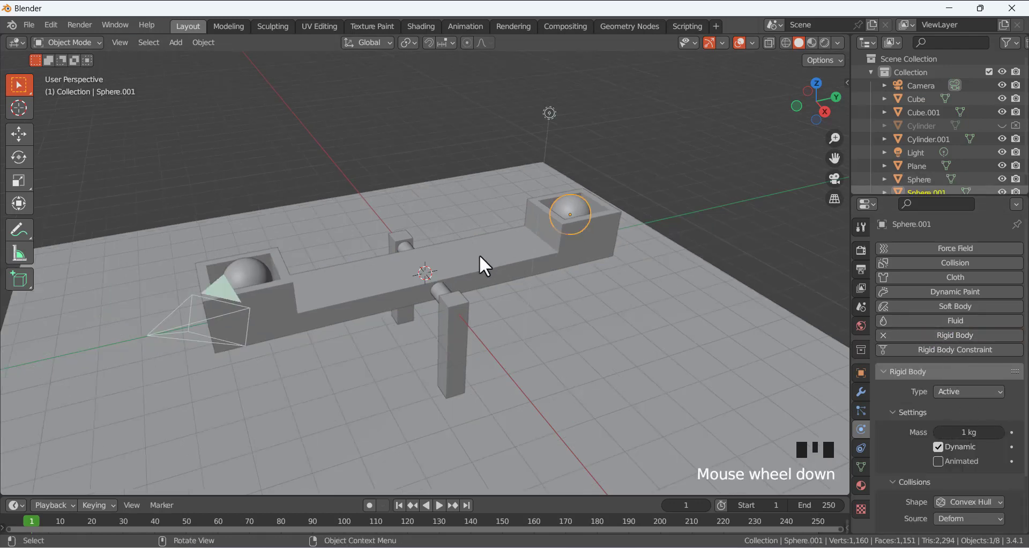
click(446, 143)
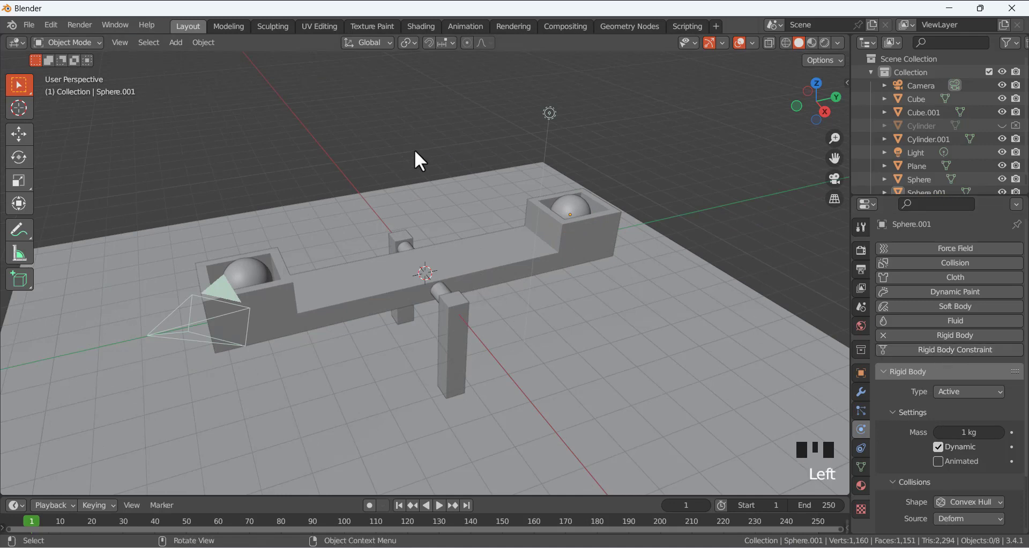
Connect the plank to the pivot rod with a rigid body constraint of type Hinge, and deselect everything
scroll(460, 255, up, 2)
click(491, 259)
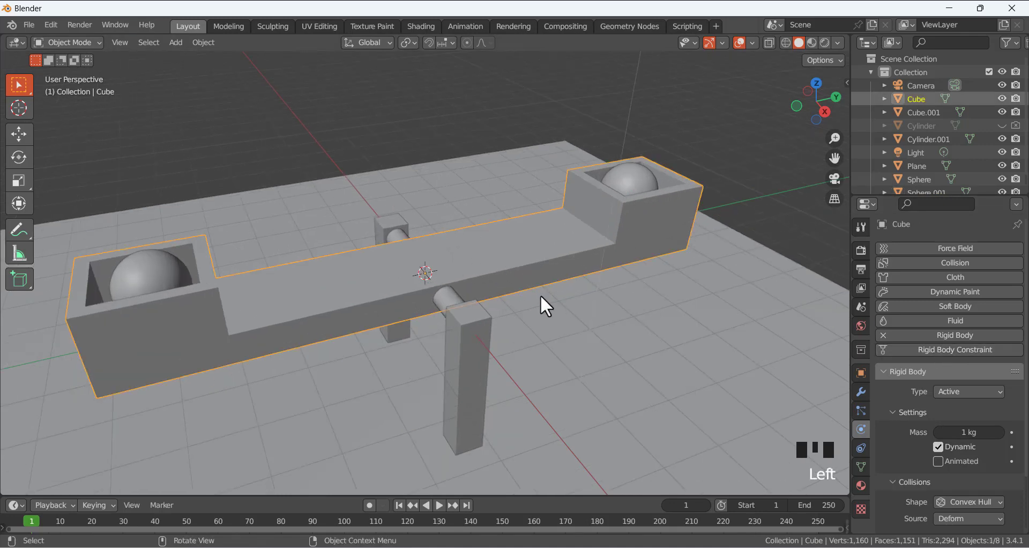
middle_drag(543, 296, 564, 301)
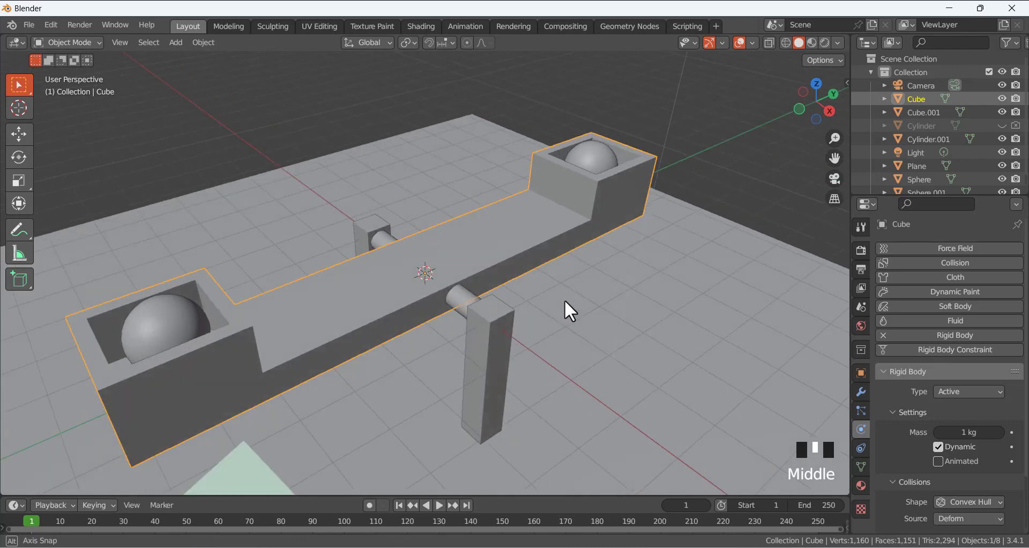
shift+click(462, 304)
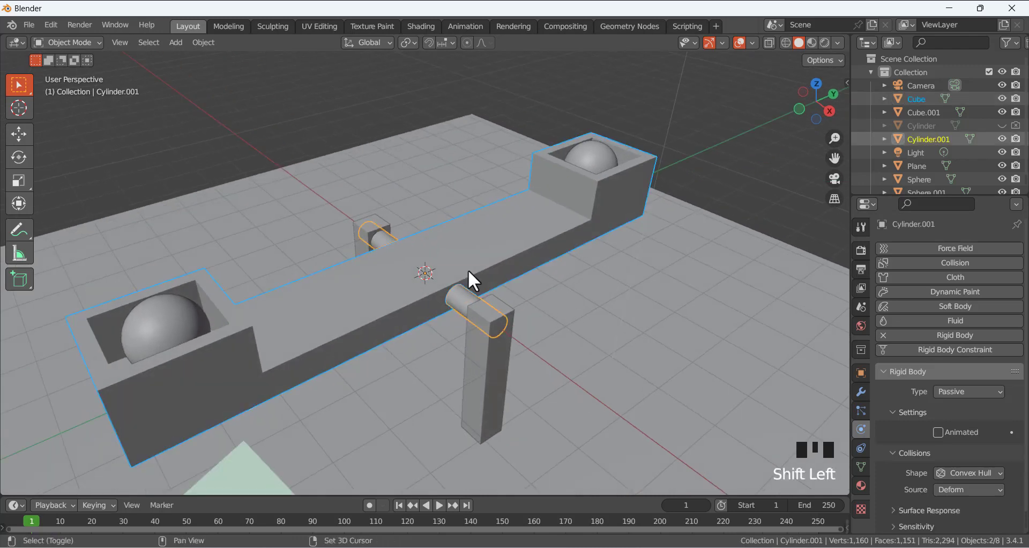
click(212, 43)
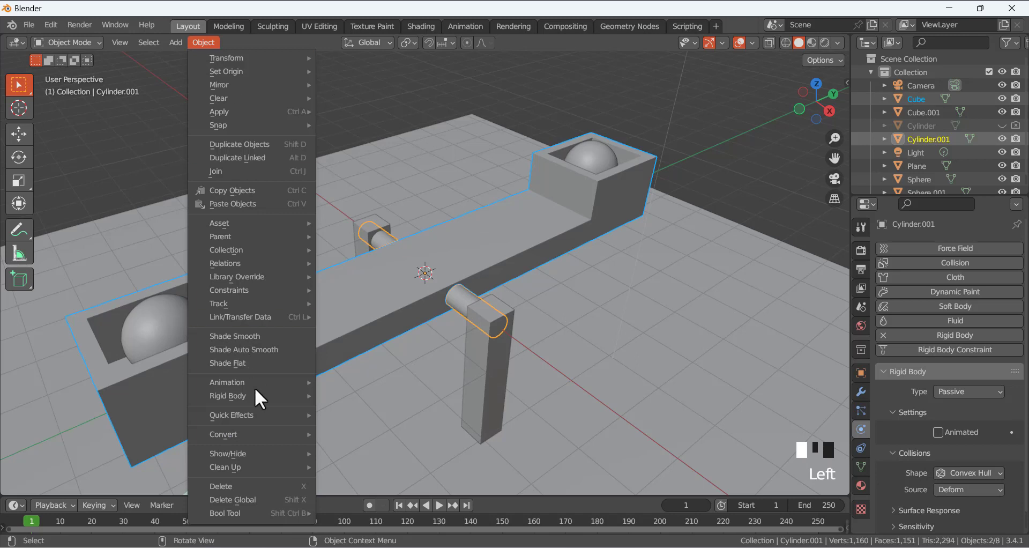
mouse_move(258, 395)
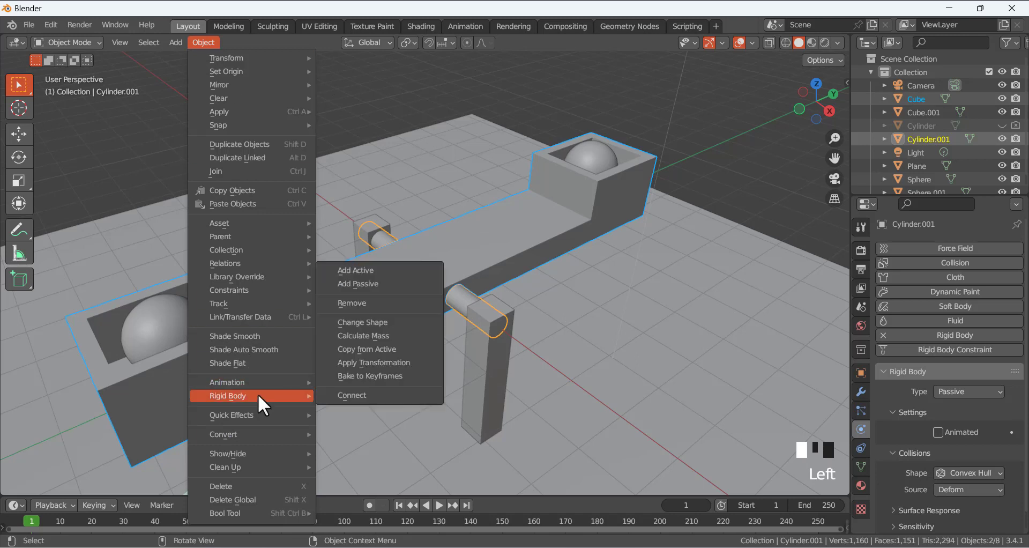
click(343, 396)
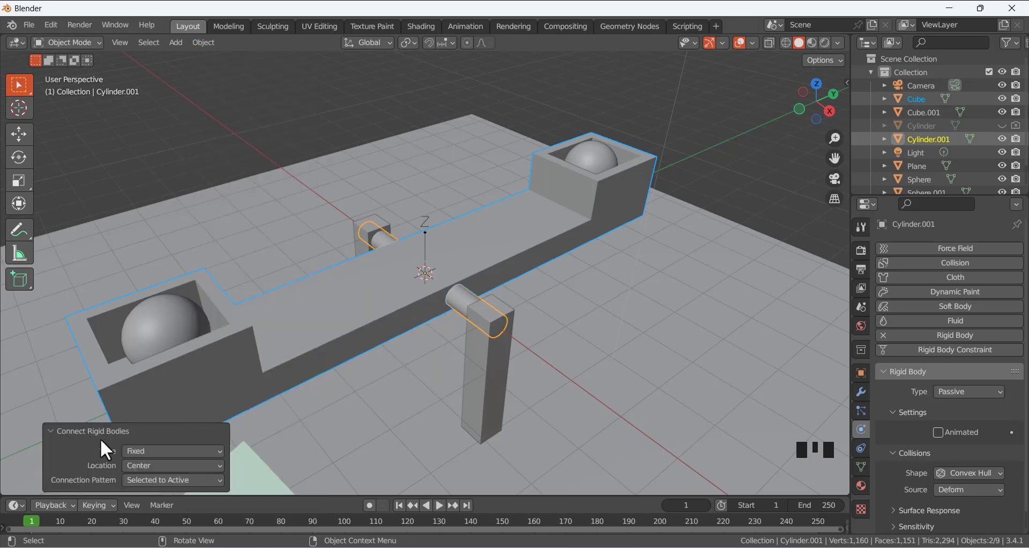
click(143, 451)
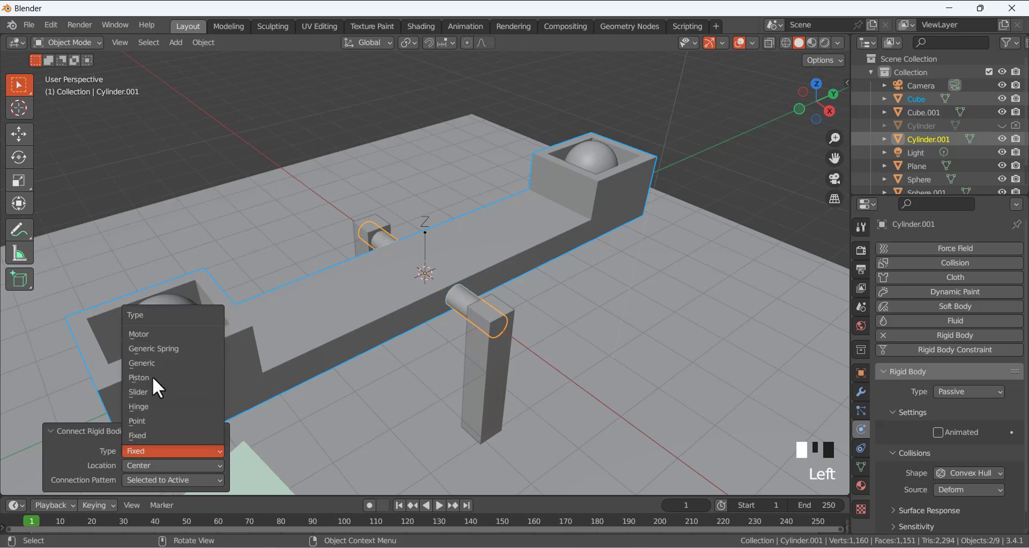
click(153, 405)
middle_drag(402, 208, 381, 198)
click(375, 141)
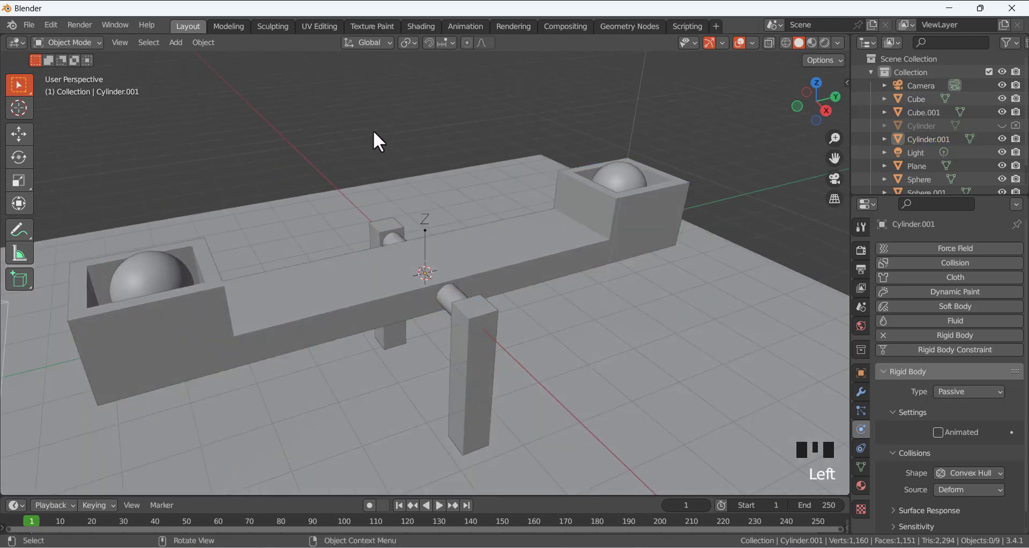
Scale the hinge constraint empty up to a bit over twice its size and deselect it
click(424, 232)
scroll(427, 205, up, 2)
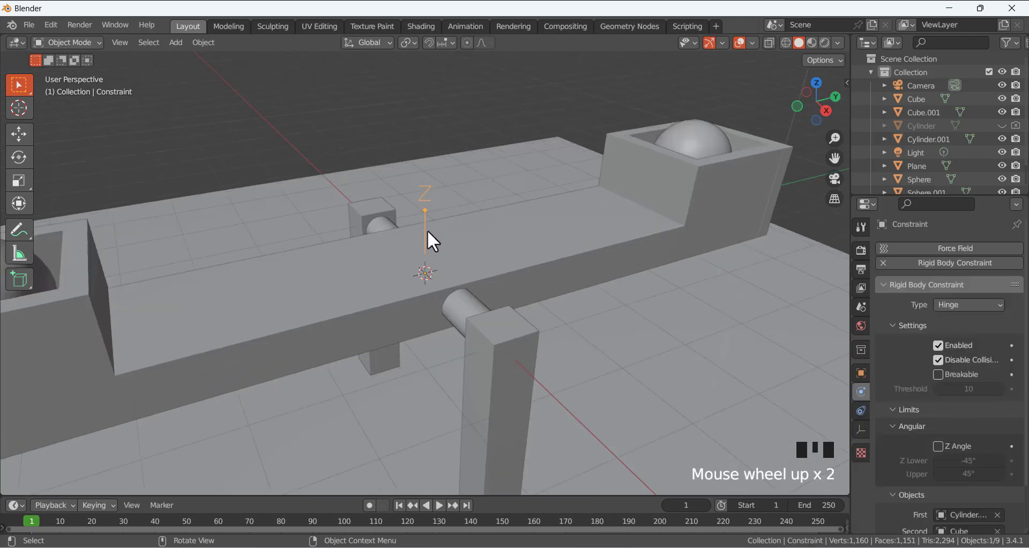
key(s)
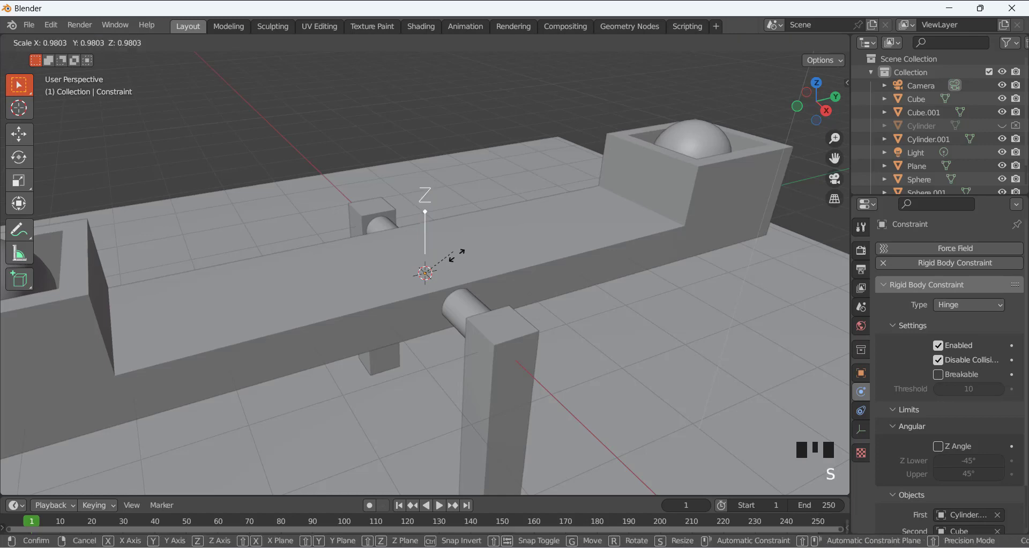
click(475, 116)
click(472, 110)
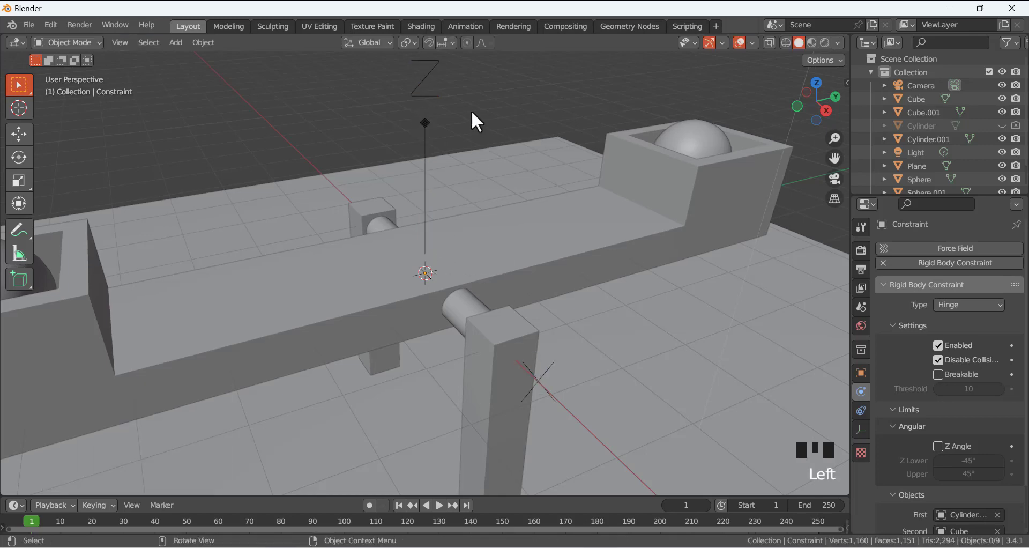
scroll(472, 110, down, 5)
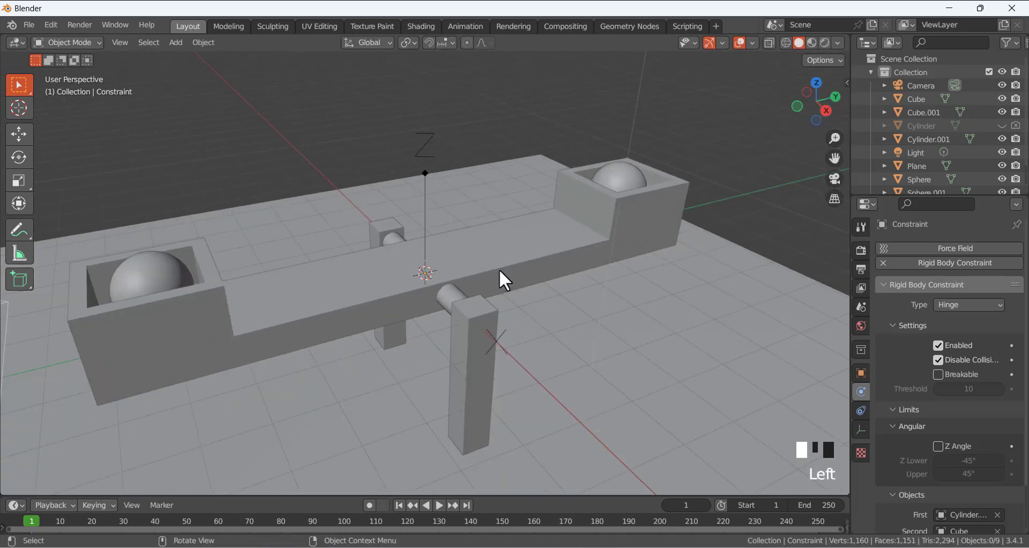
click(485, 209)
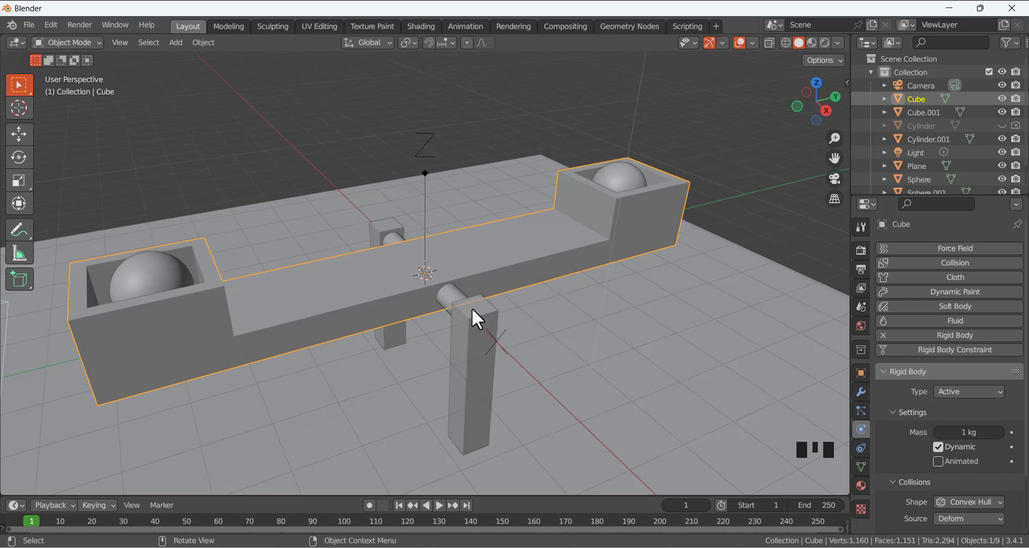
key(r)
key(y)
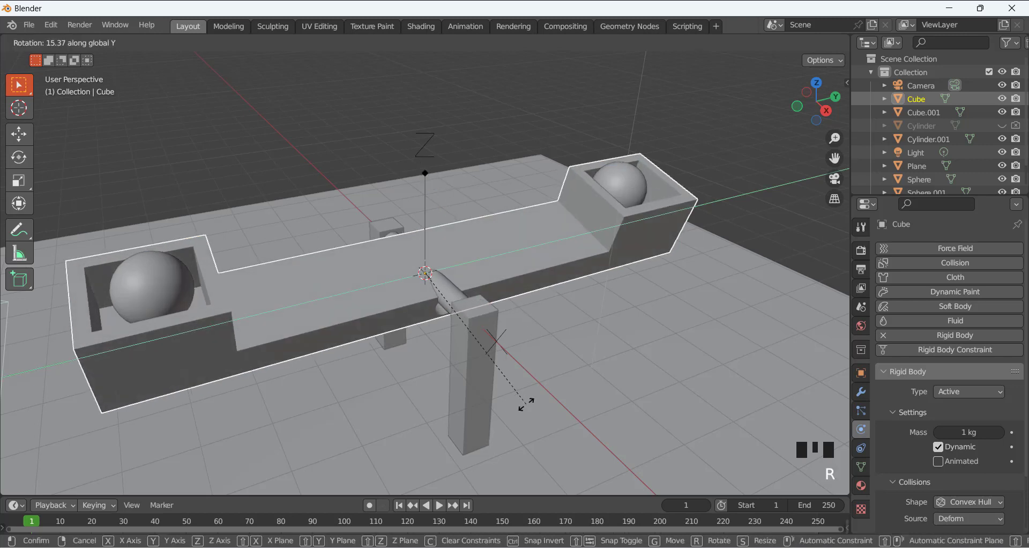
key(Escape)
Rotate the hinge constraint empty 90° about the global Y axis and deselect it
click(445, 160)
click(427, 153)
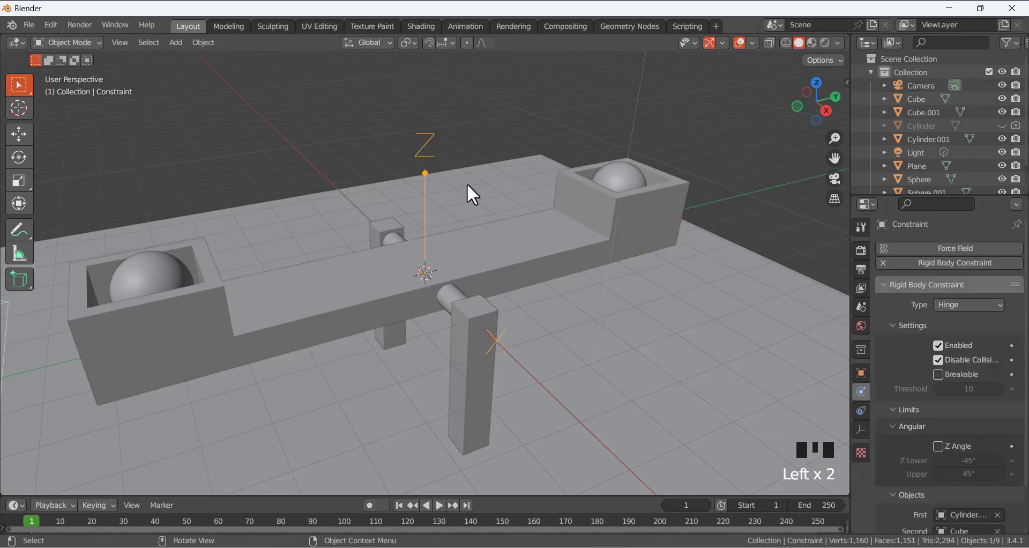
key(r)
key(y)
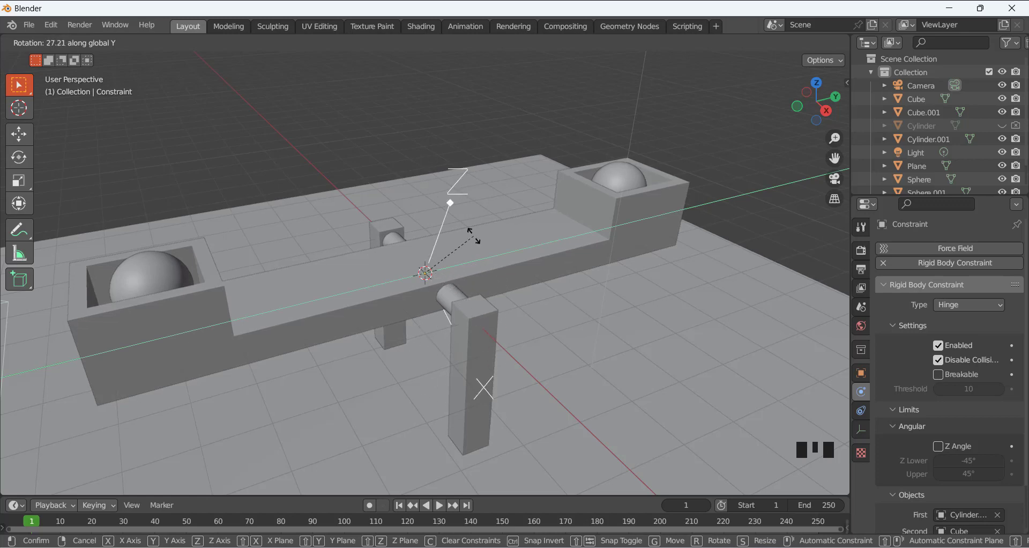
text(90)
key(Return)
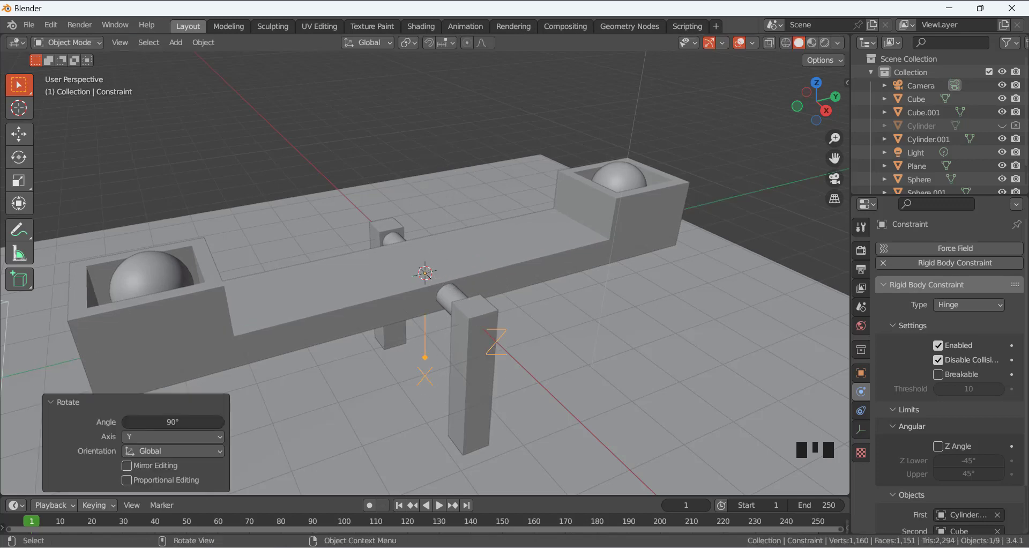
click(444, 109)
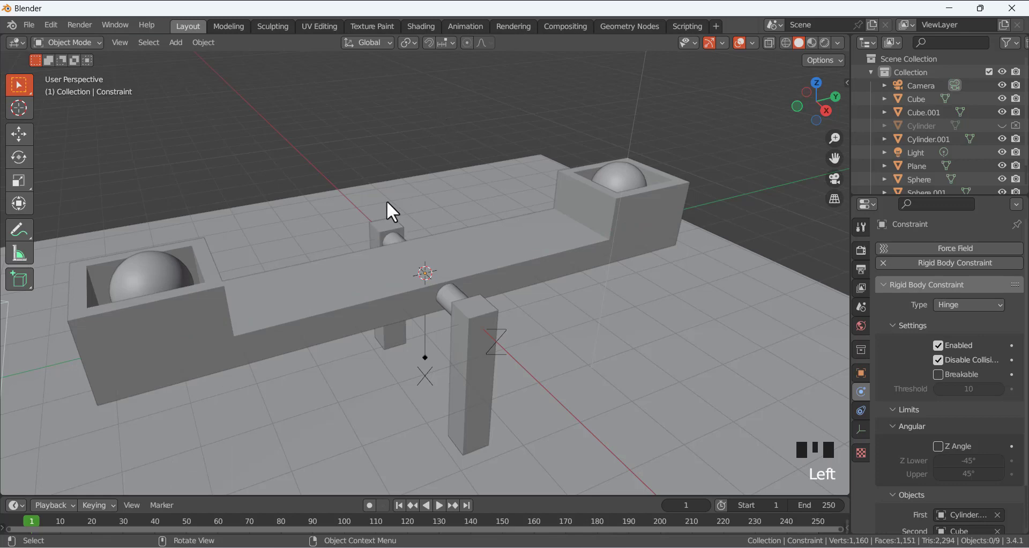
Enlarge the timeline area while keeping the whole seesaw in view
scroll(387, 203, down, 3)
mouse_move(393, 209)
middle_down()
mouse_move(369, 197)
mouse_move(386, 209)
middle_up()
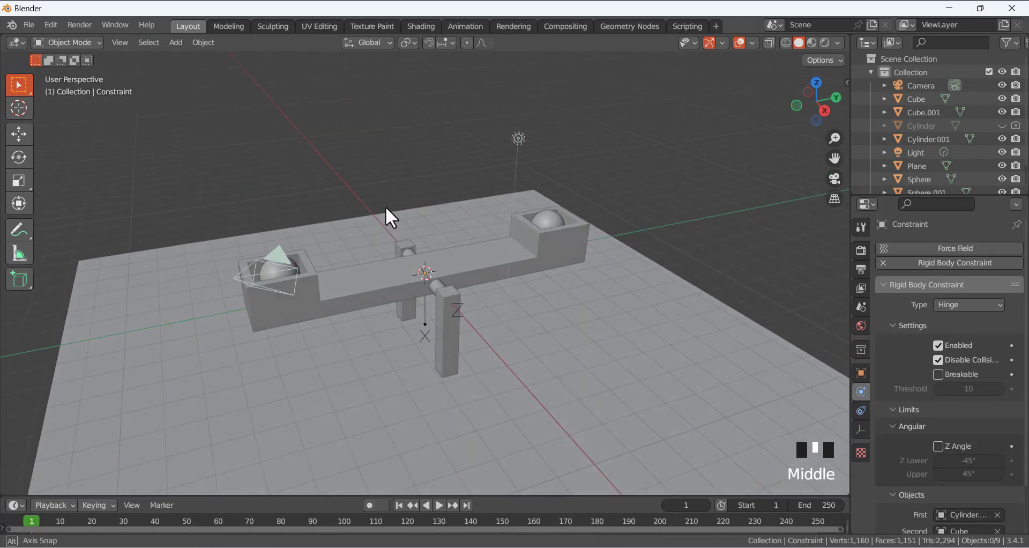
scroll(424, 264, up, 1)
drag(511, 493, 508, 418)
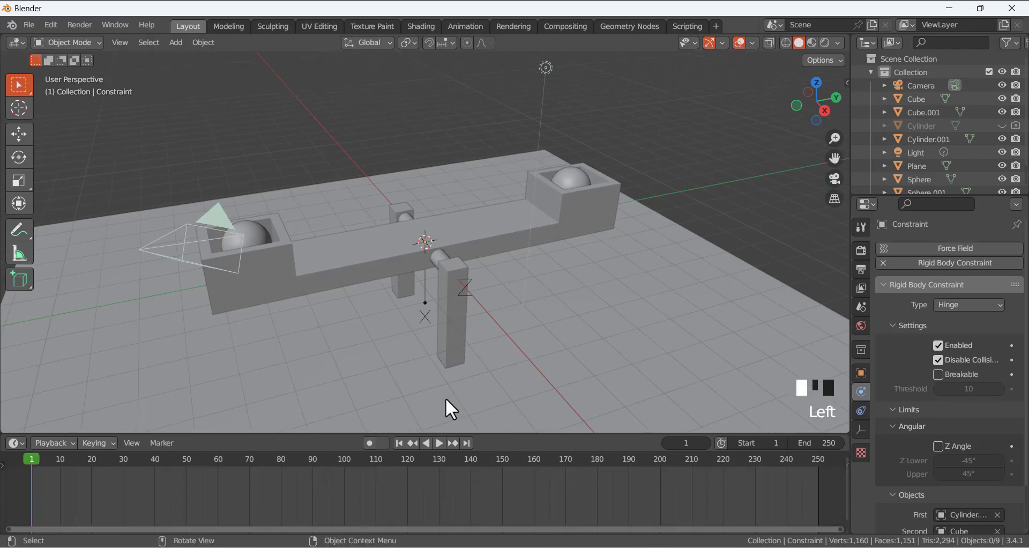
Play the rigid body simulation to check how the plank and spheres move, and return to frame 1 after each run
click(439, 442)
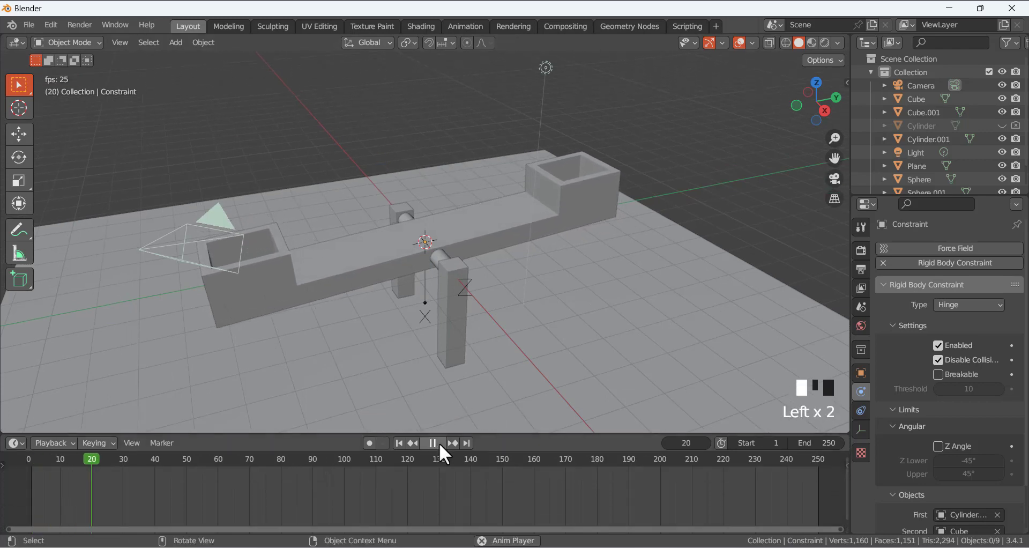
click(439, 442)
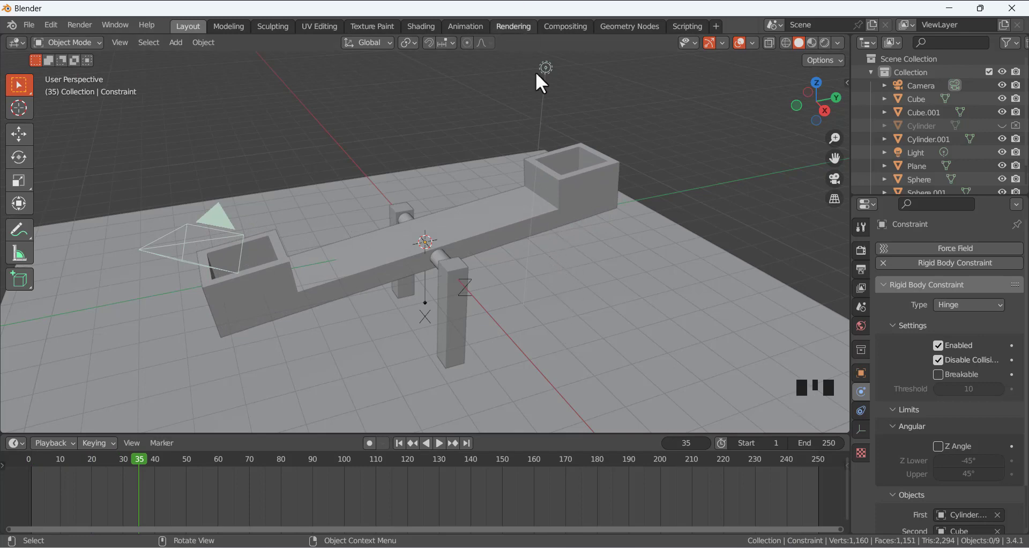
click(441, 443)
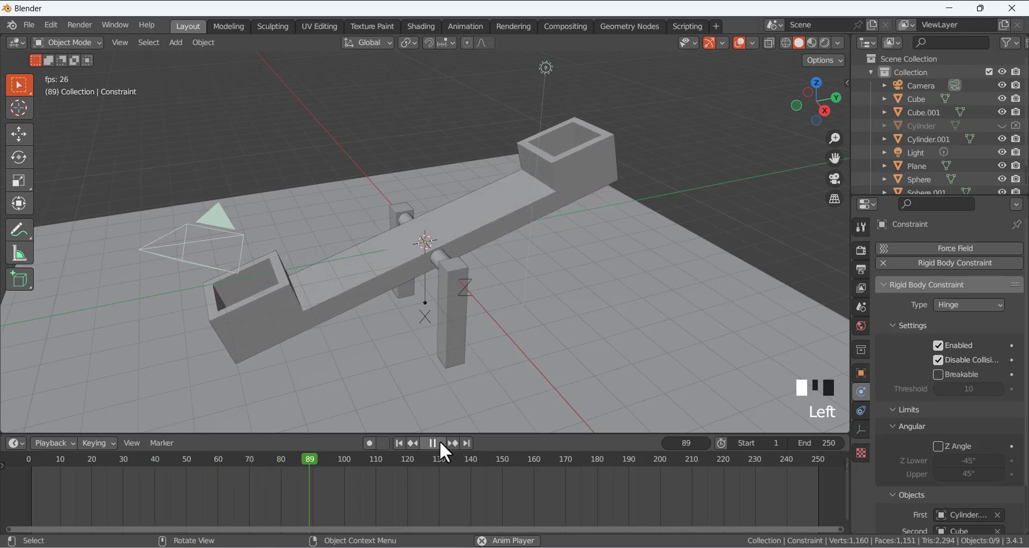
click(440, 443)
drag(386, 460, 35, 466)
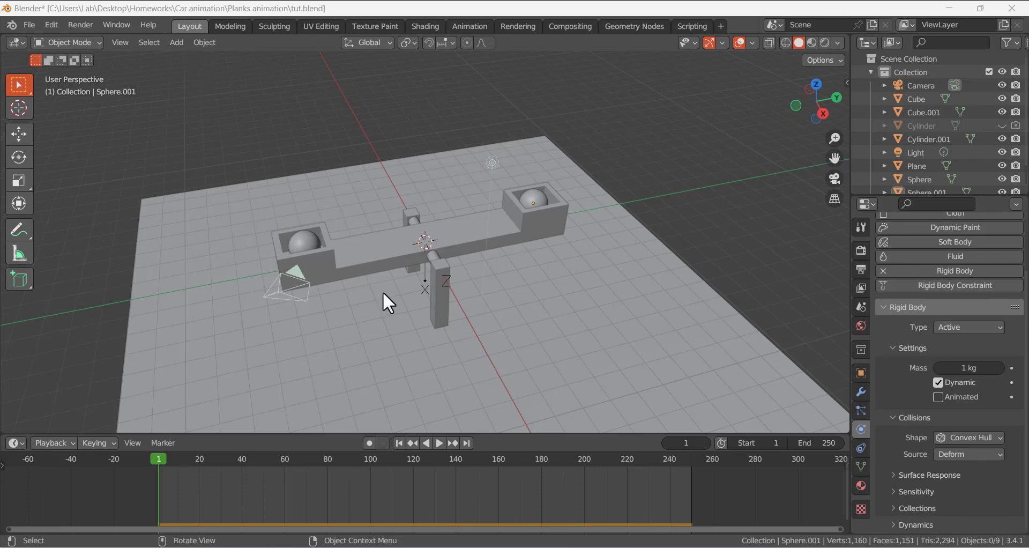
click(440, 443)
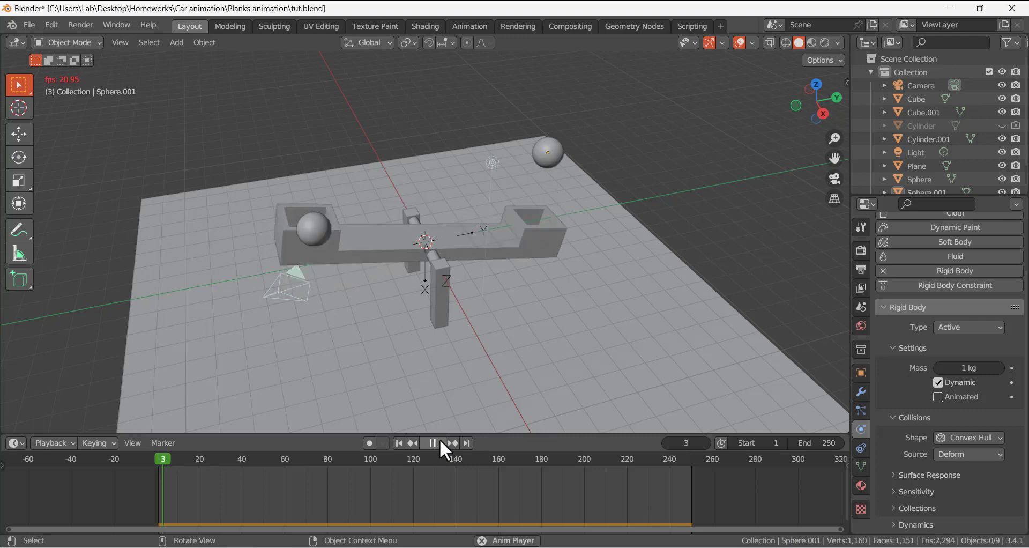
click(439, 443)
drag(211, 458, 160, 465)
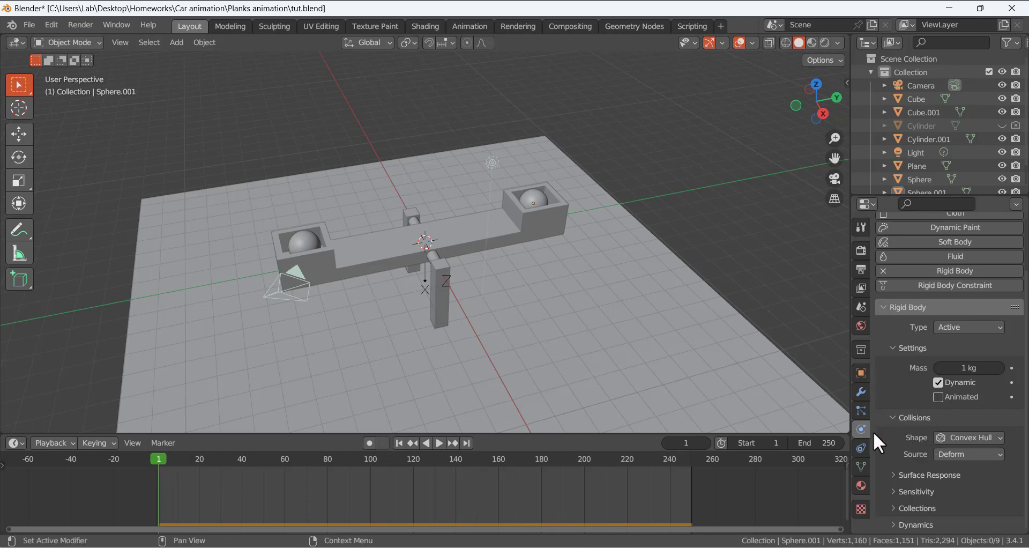
Set the rigid body collision shape of both spheres in the end boxes to Mesh
scroll(436, 237, up, 3)
click(193, 233)
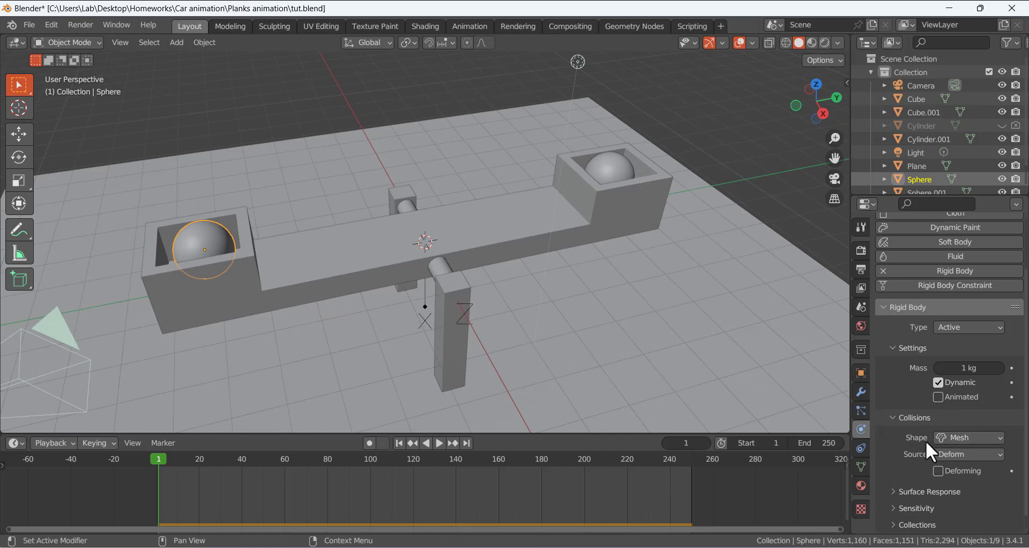
click(952, 436)
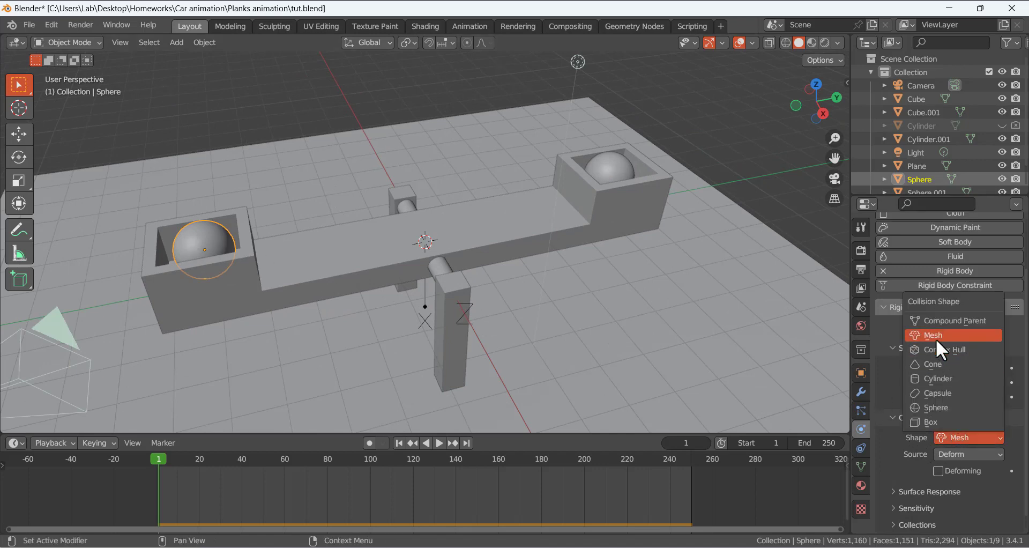
click(598, 179)
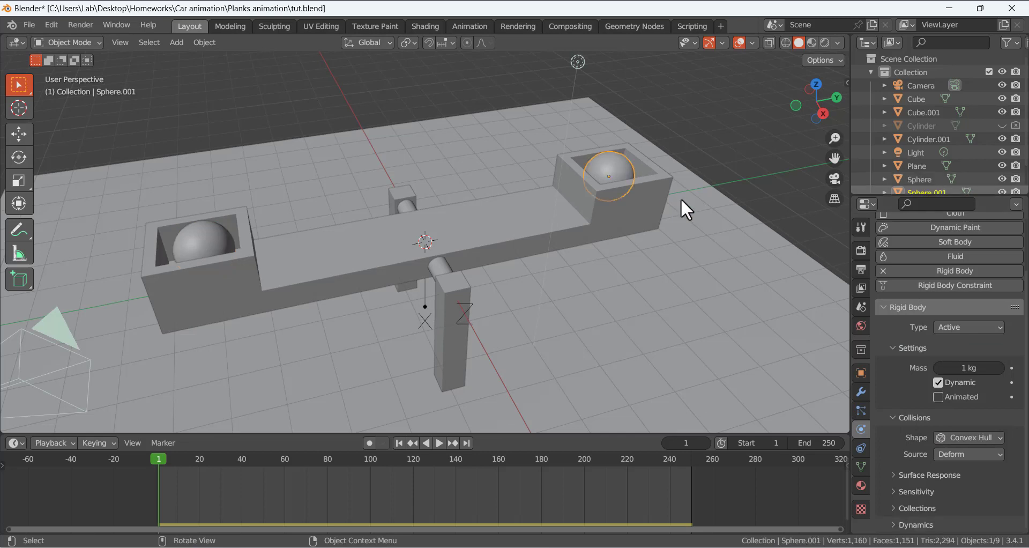
click(960, 435)
click(930, 333)
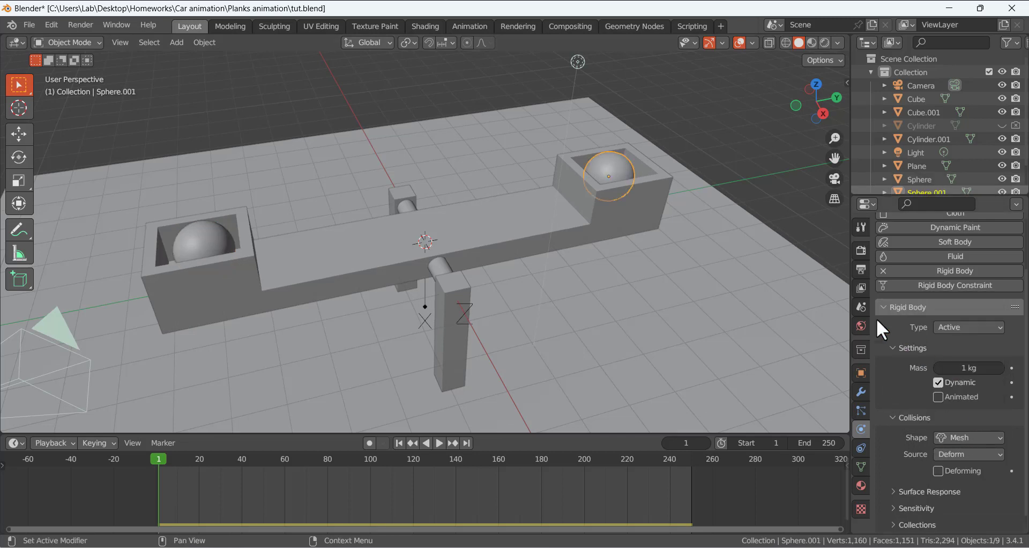
Set the rigid body collision shape of the plank and the pivot rod to Mesh
click(552, 232)
click(587, 214)
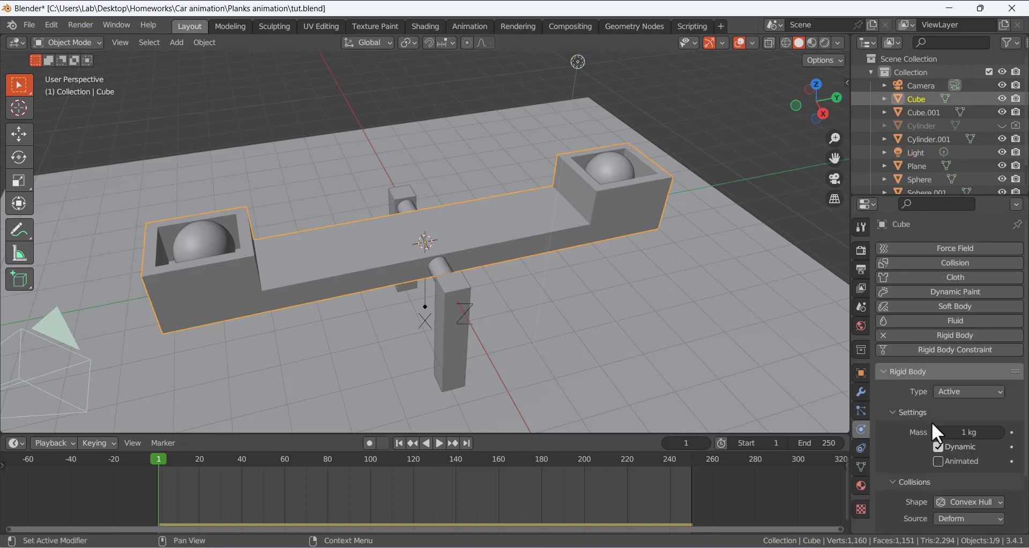
click(963, 502)
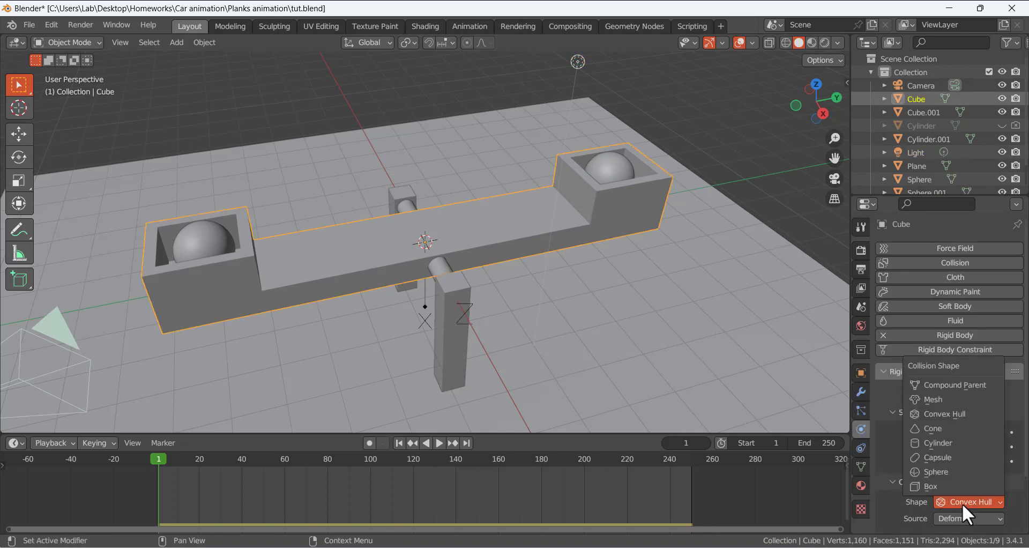
click(931, 401)
click(443, 267)
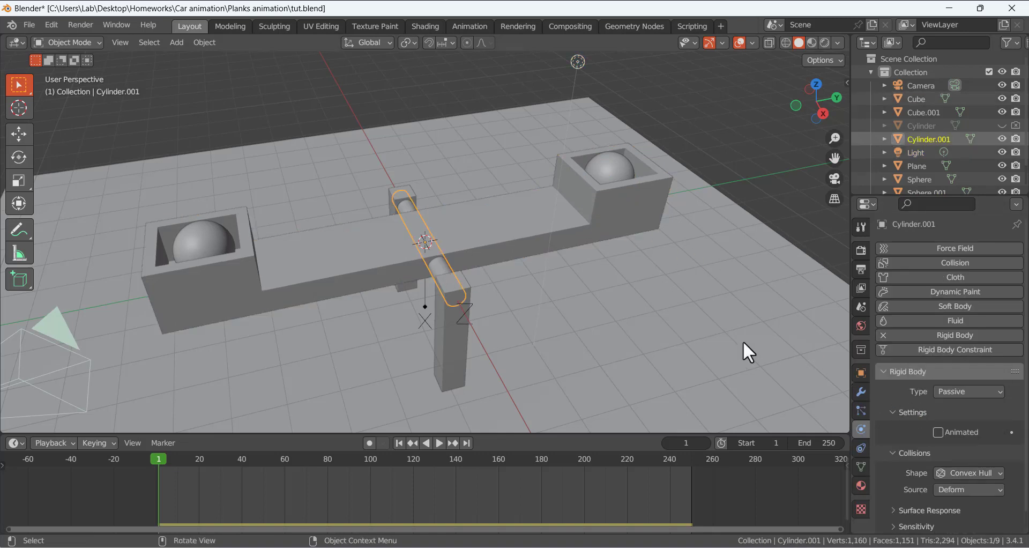
click(951, 467)
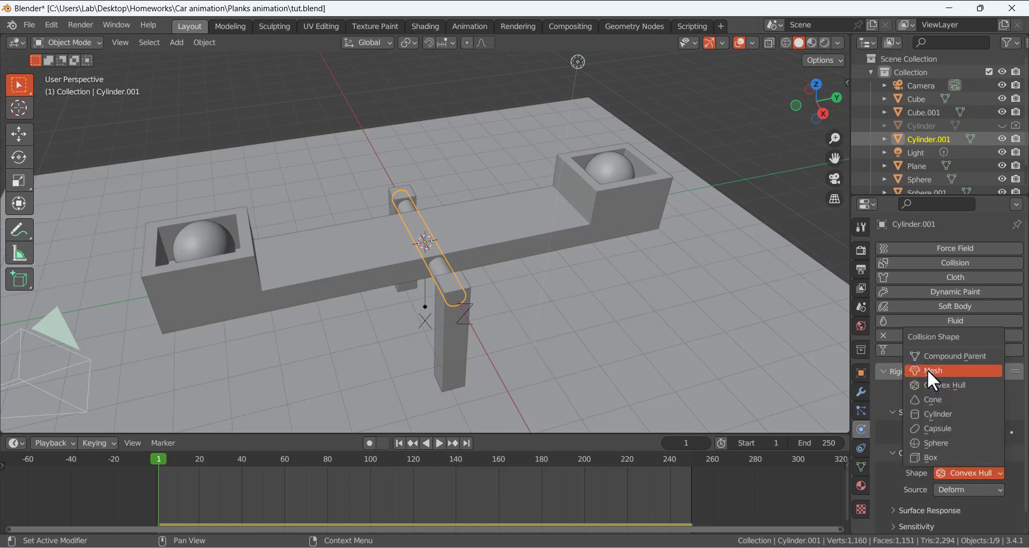
click(927, 370)
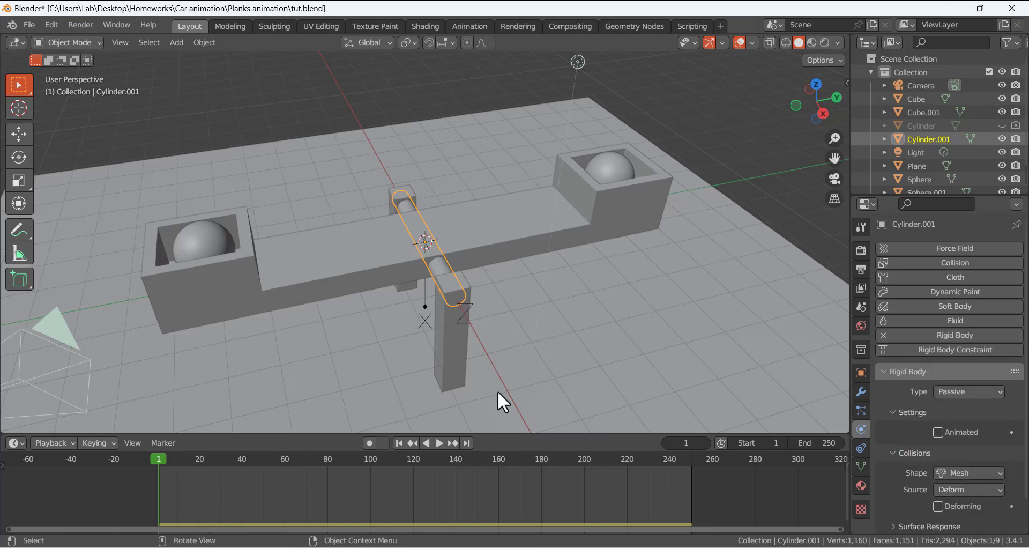
Play the simulation to check the tilt, and limit the hinge constraint's Z angle to -20° lower and 20° upper
click(439, 443)
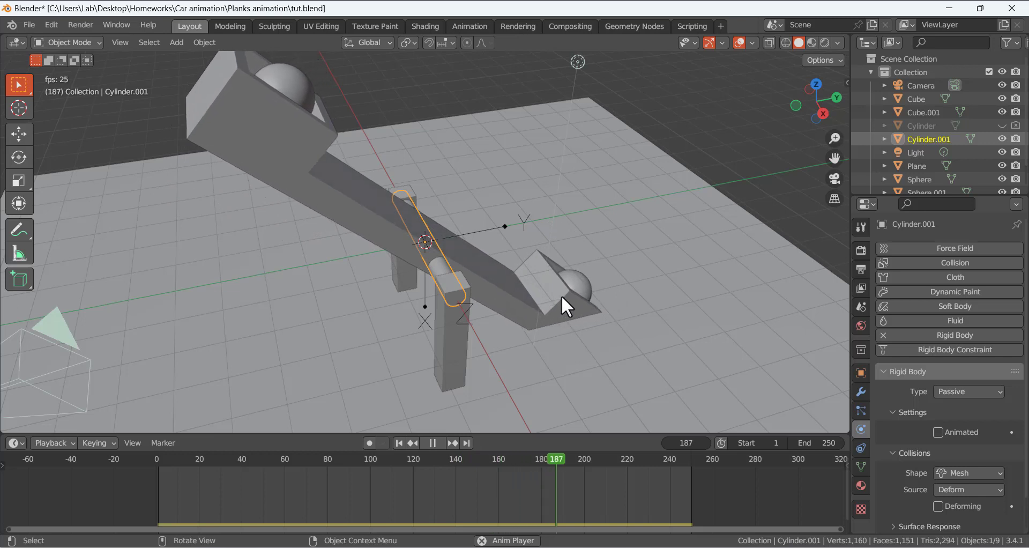
click(430, 442)
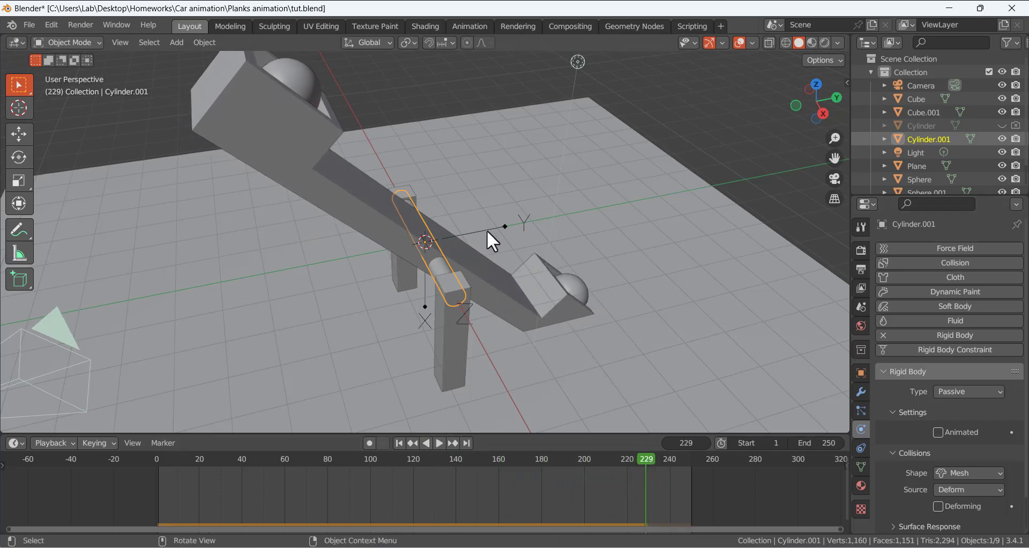
click(506, 197)
click(505, 226)
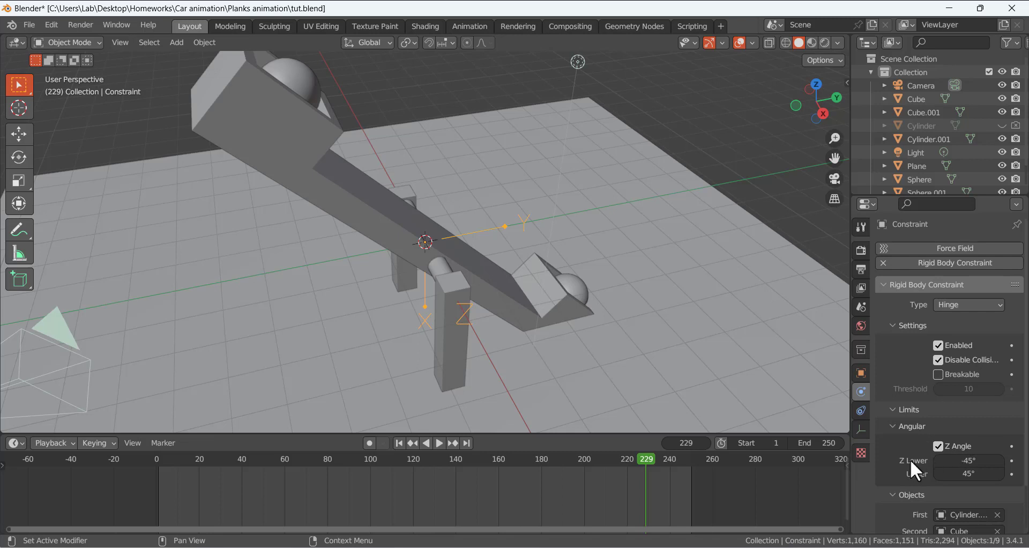
click(957, 460)
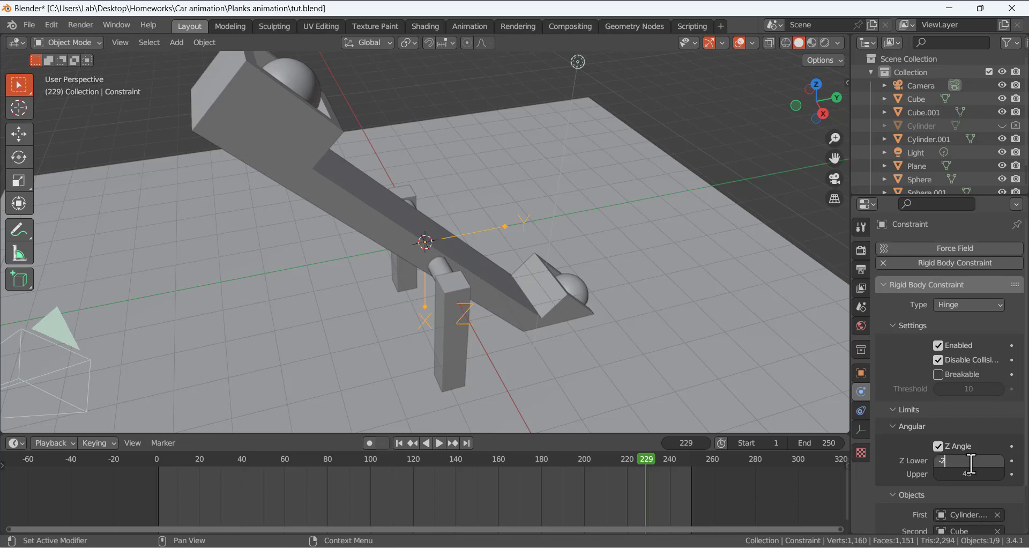
click(967, 474)
text(45d)
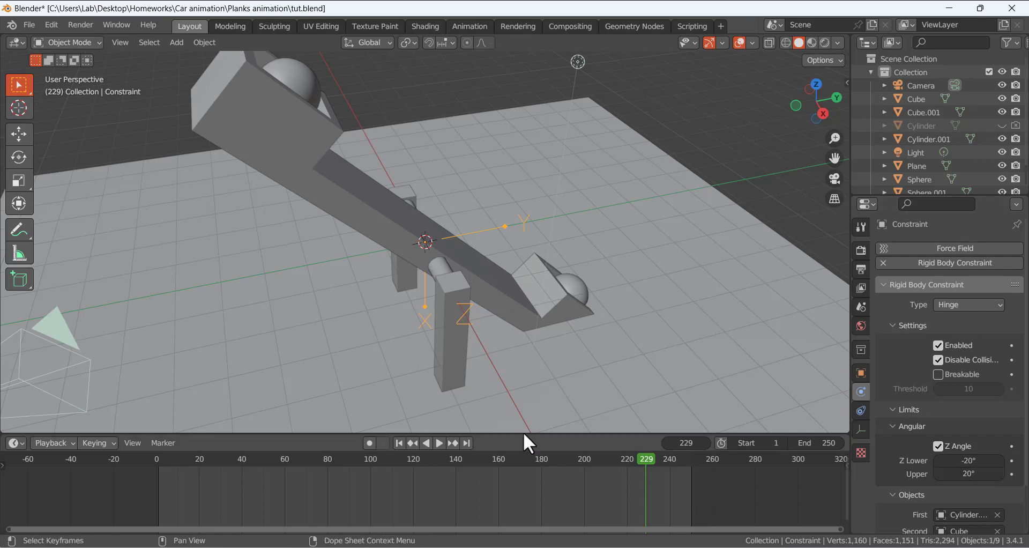
Replay the simulation from frame 1 to check the hinge limits, stop at frame 174, and compare the masses of both spheres
click(399, 440)
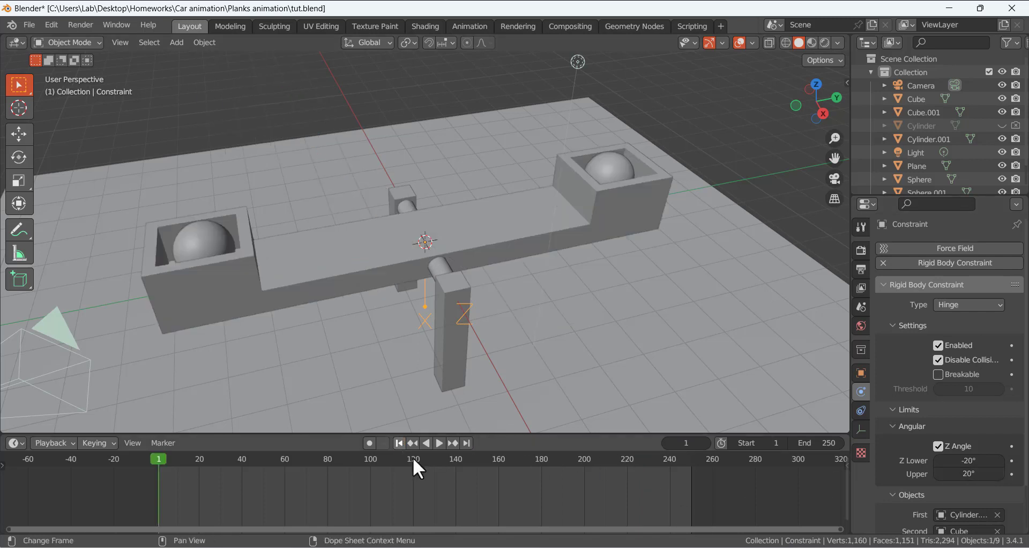
click(440, 443)
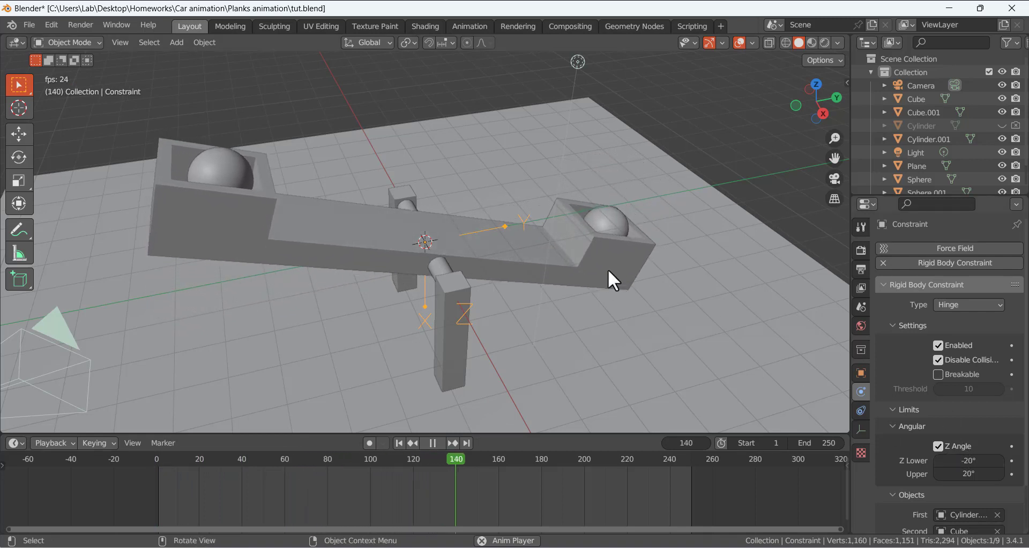
key(space)
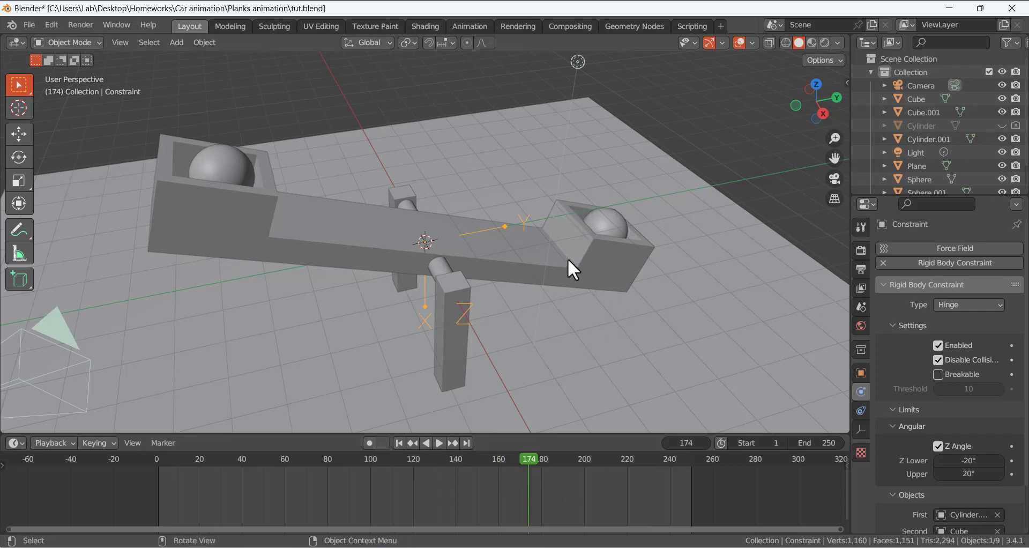
click(240, 173)
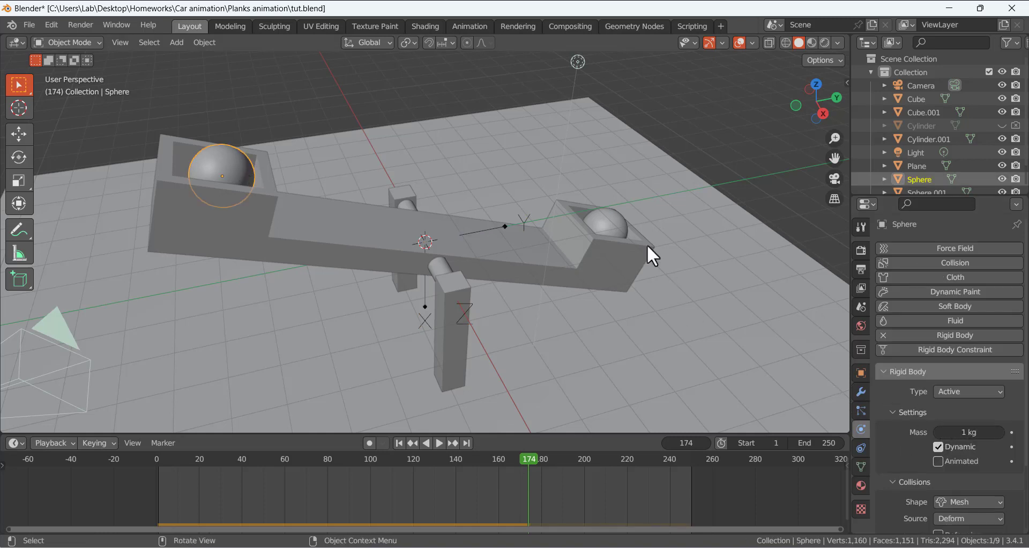
click(604, 223)
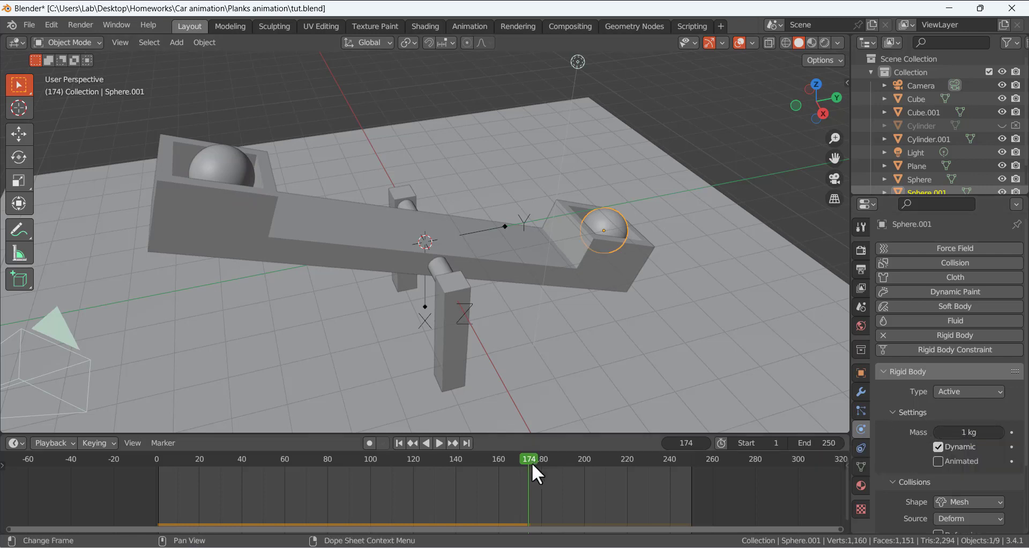
Advance to frame 180 and keyframe the raised sphere's mass at 1 kg there and at 2 kg on frame 182
key(space)
key(space)
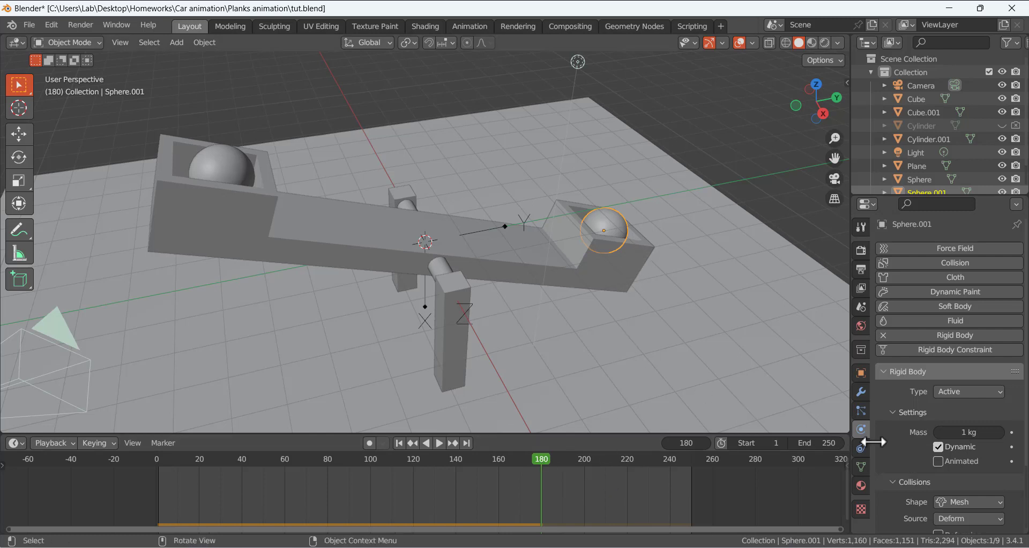
click(220, 160)
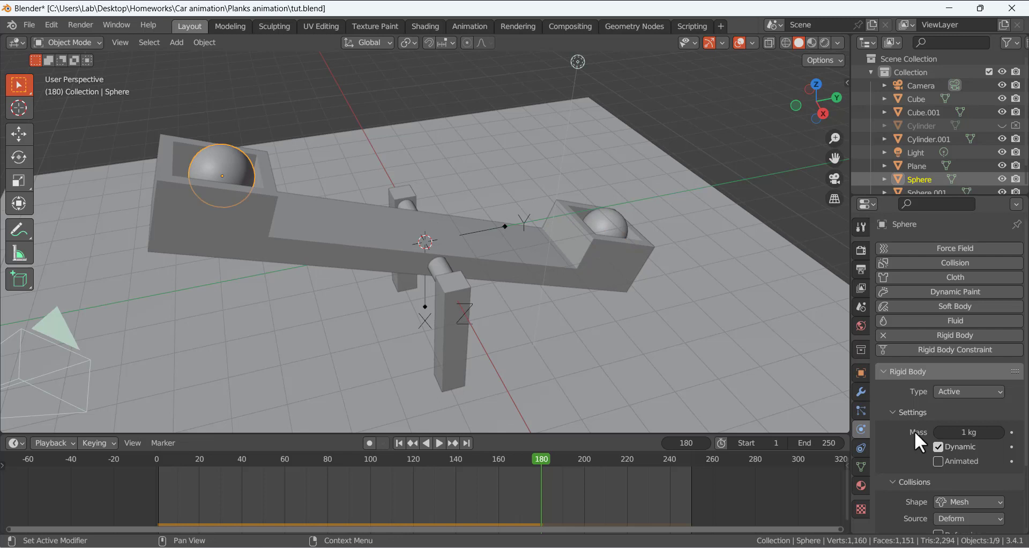
click(1012, 432)
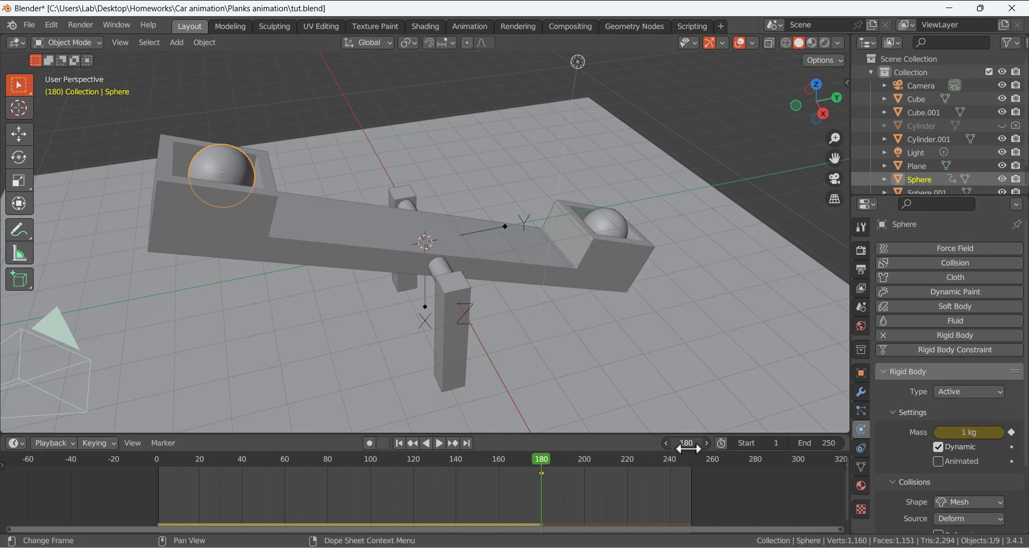
drag(707, 443, 711, 443)
click(972, 432)
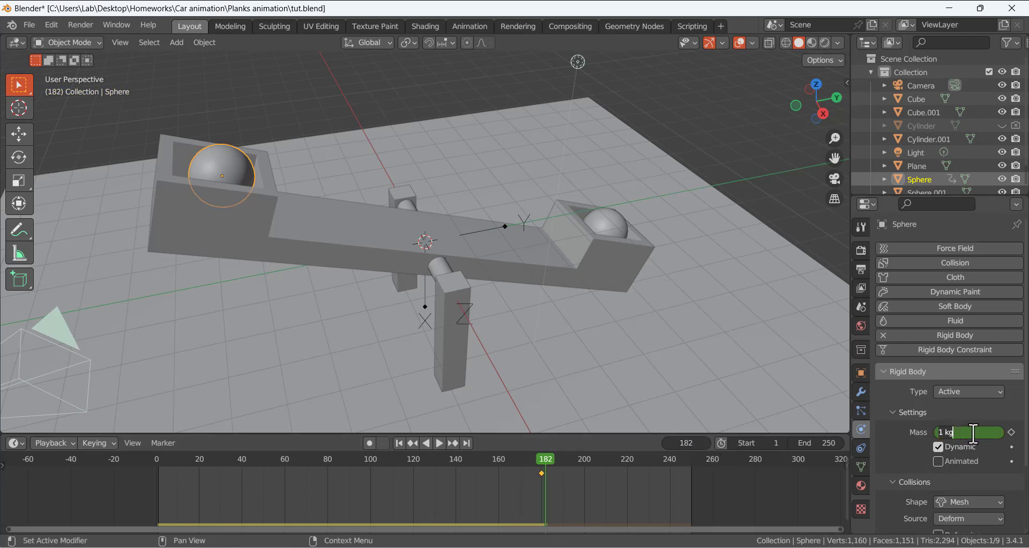
text(2)
key(Return)
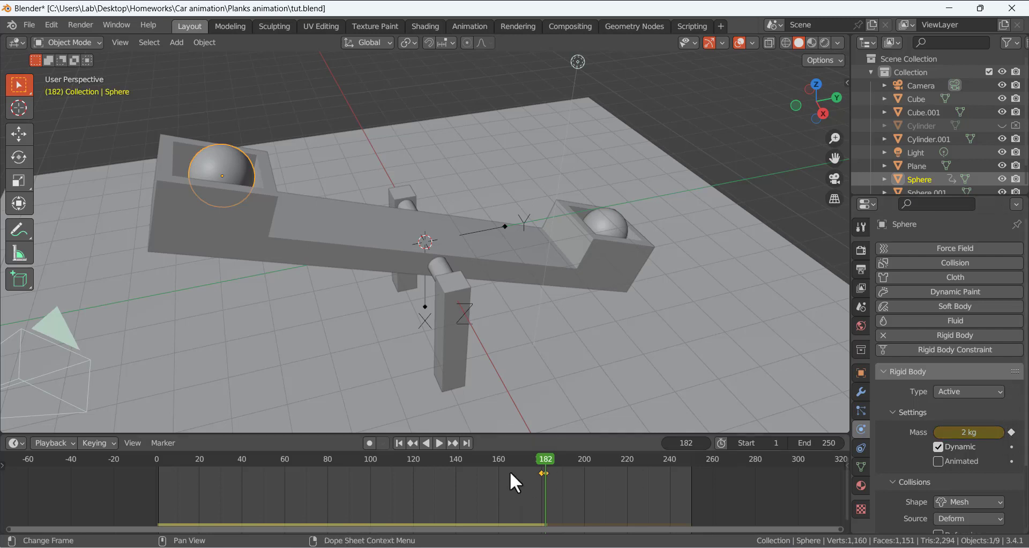
Replay the simulation from frame 1 to check the mass change, and scrub through the run to frame 210
click(400, 443)
click(437, 444)
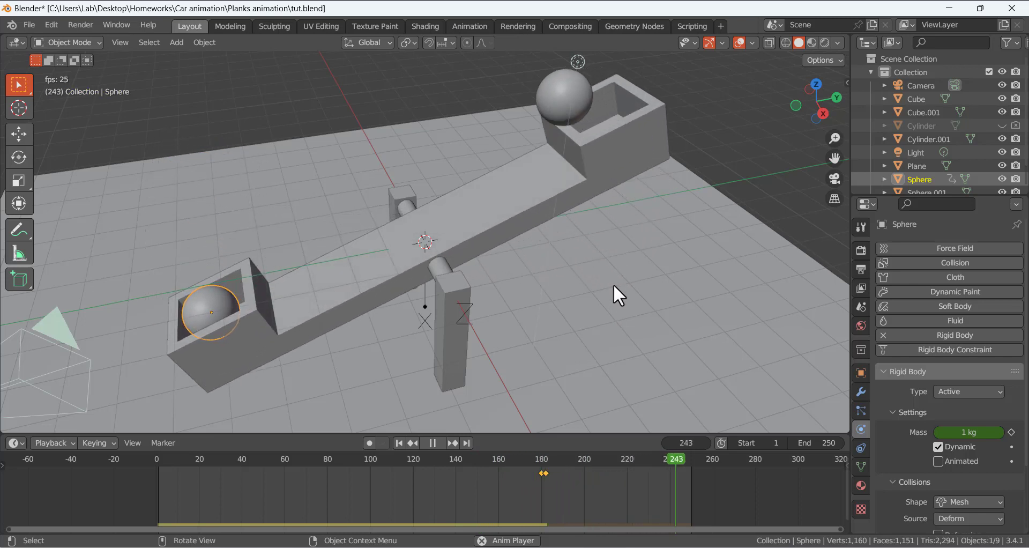
click(436, 439)
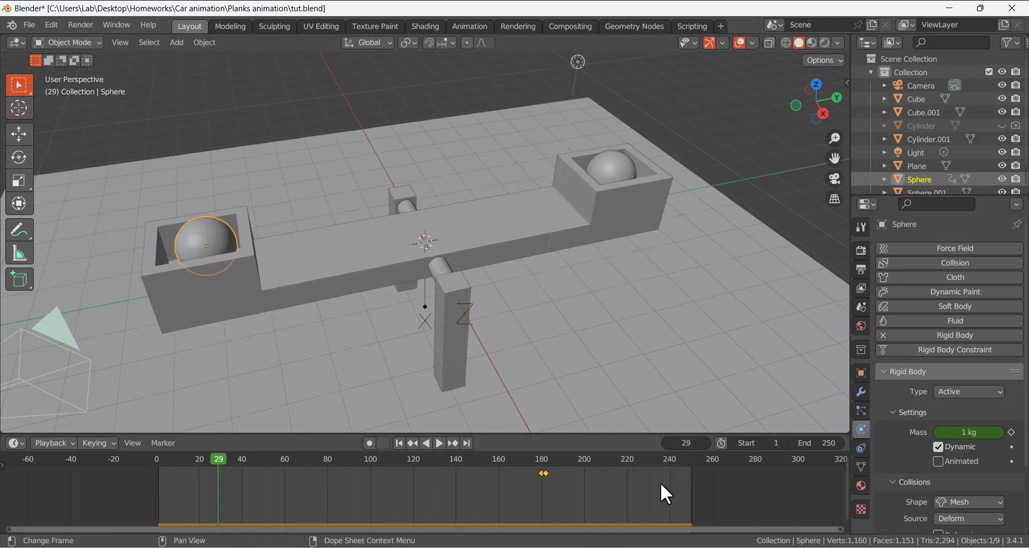
scroll(544, 484, down, 2)
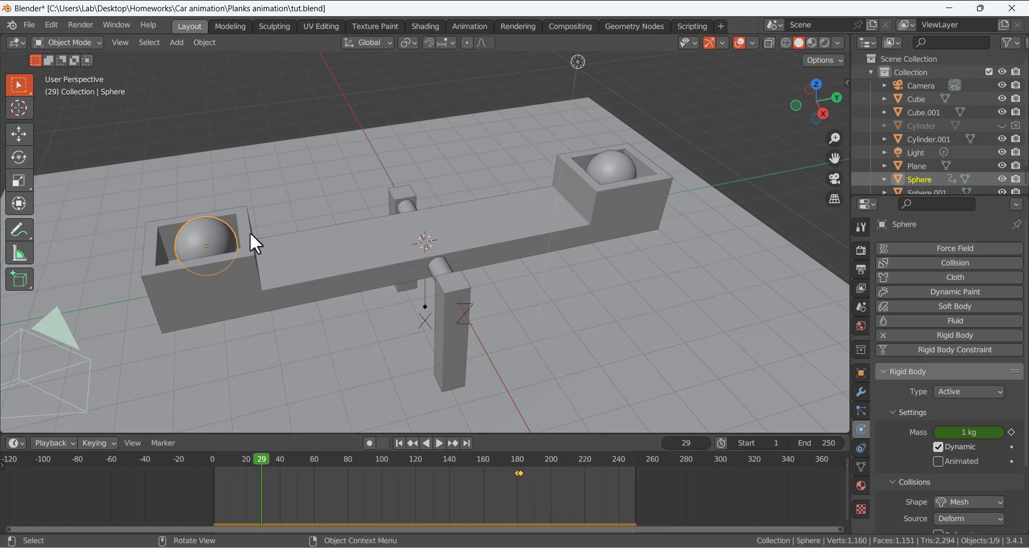
drag(259, 457, 567, 479)
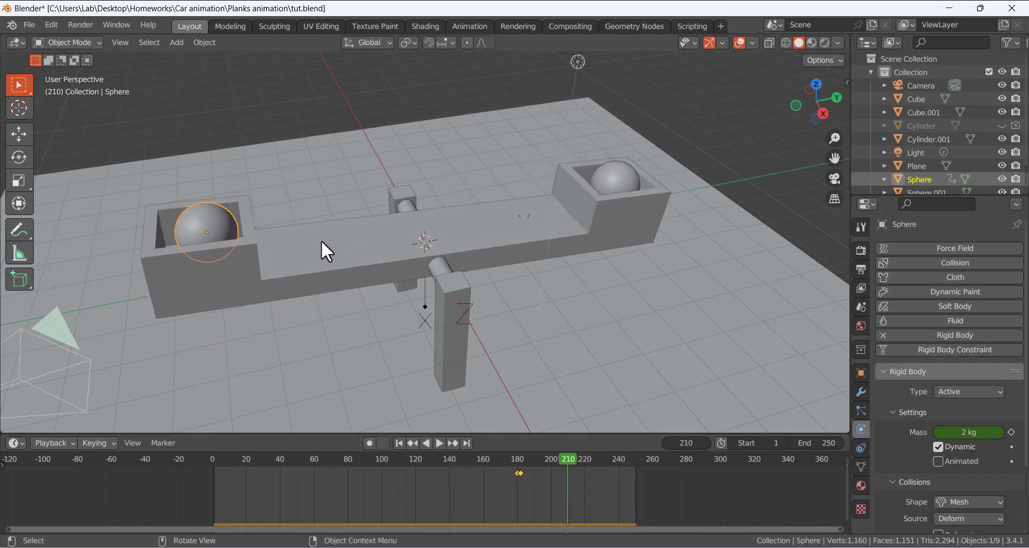
Extrude the rim faces of both end boxes on the plank upward to make the box walls taller
click(343, 253)
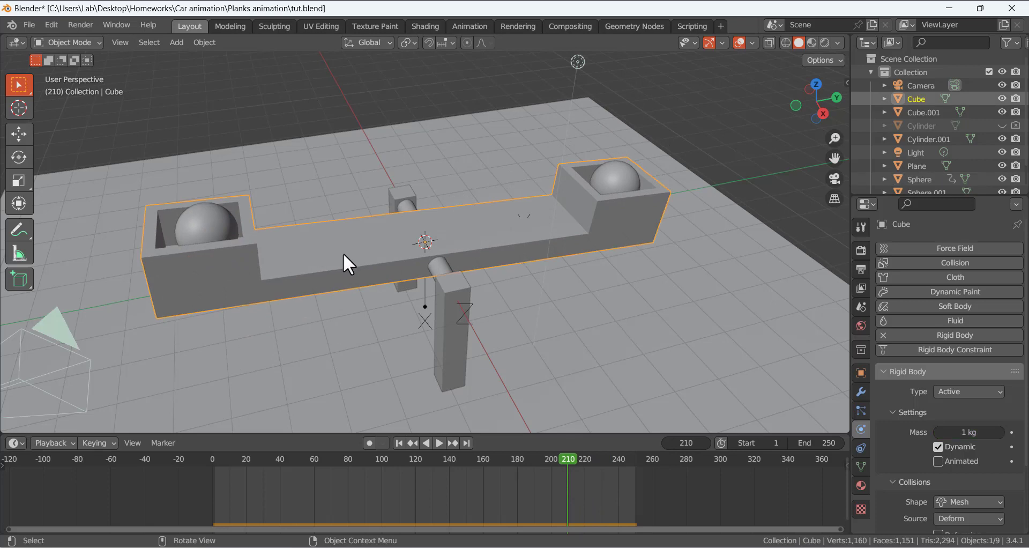
key(Tab)
click(248, 219)
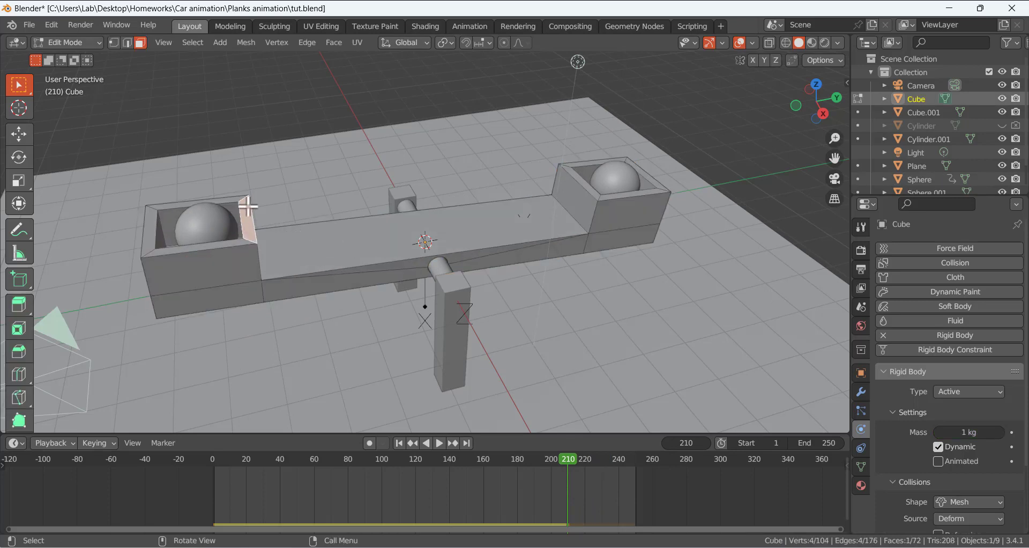
click(161, 206)
shift+click(154, 231)
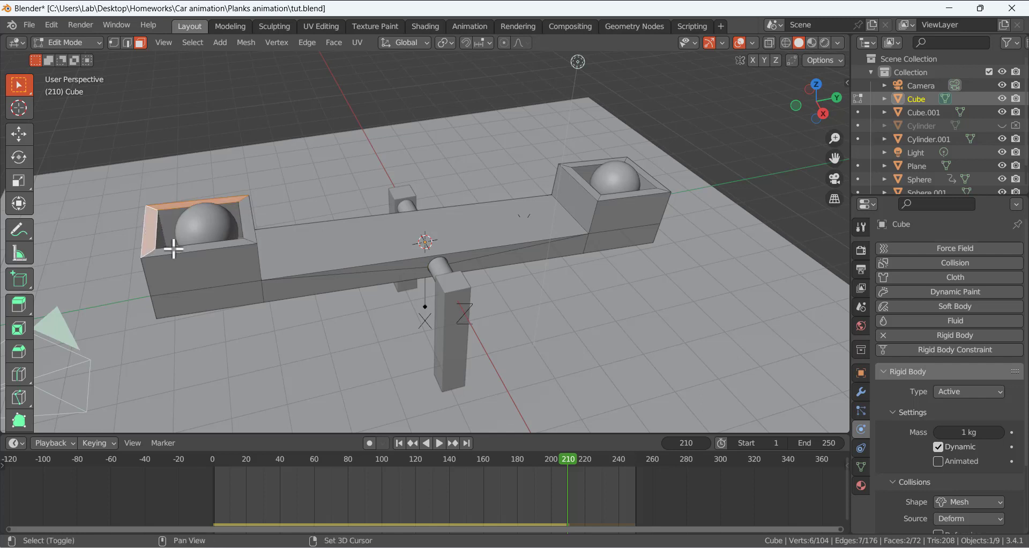
shift+click(173, 248)
shift+click(248, 220)
shift+click(591, 189)
shift+click(606, 172)
shift+click(626, 195)
shift+click(643, 174)
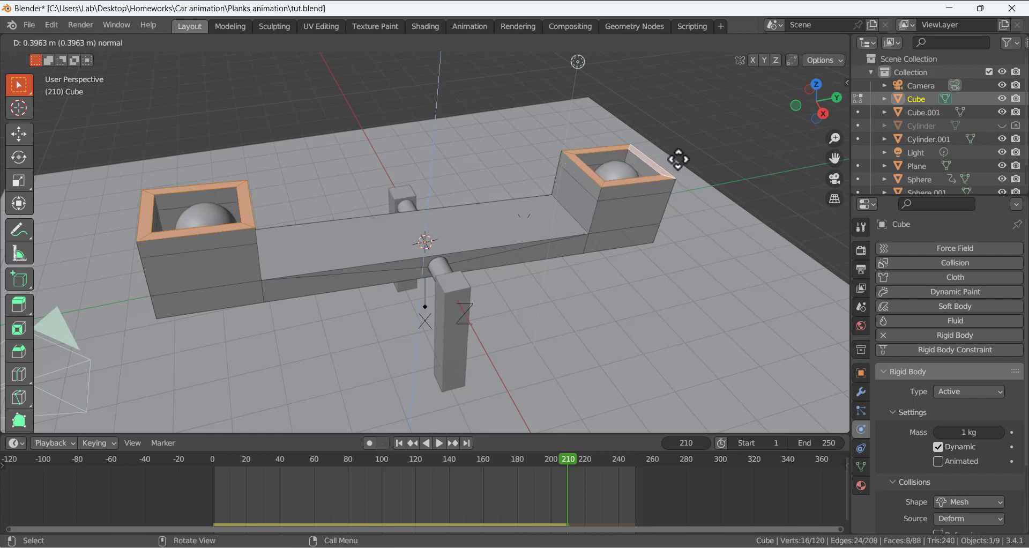
click(690, 131)
click(693, 110)
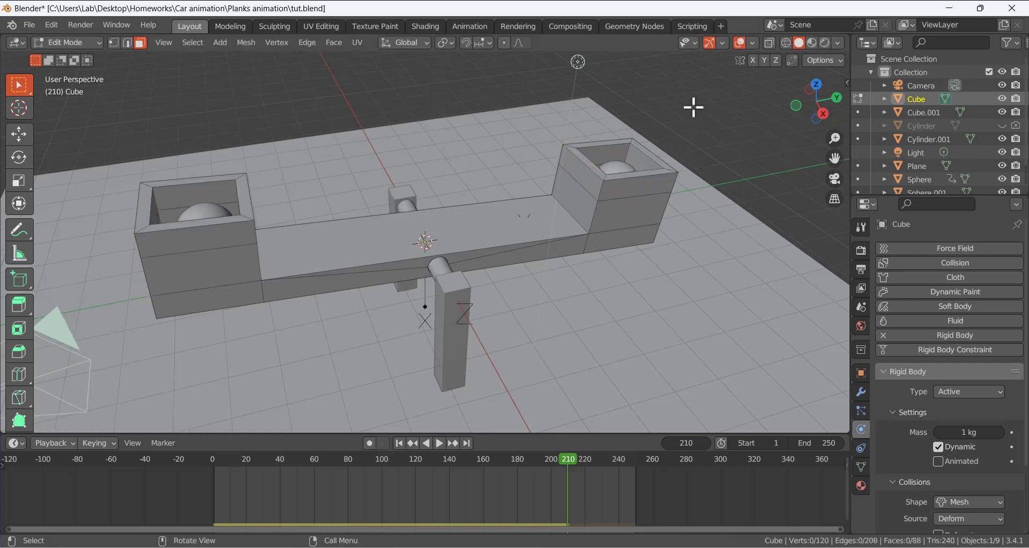
key(Tab)
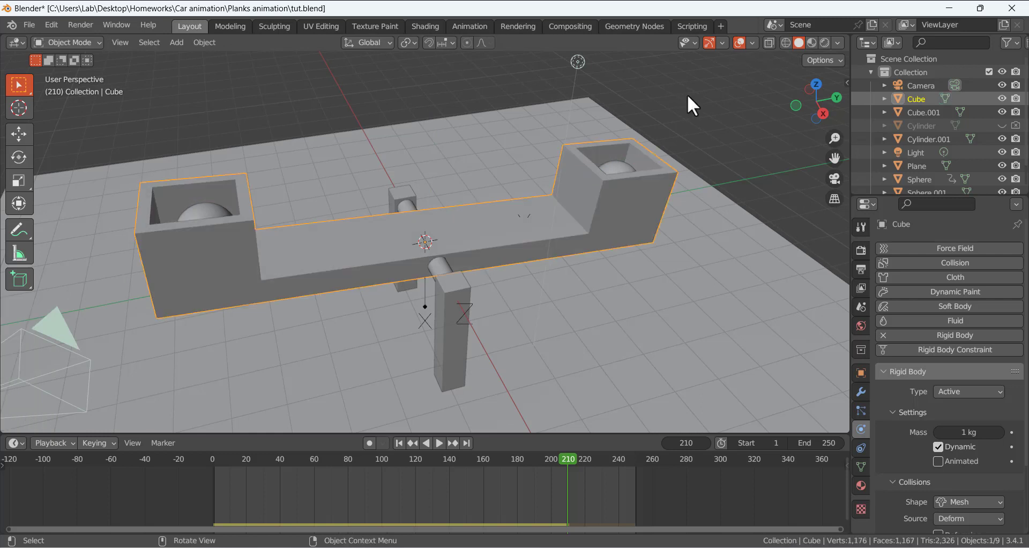
click(687, 94)
Replay the simulation from frame 1 to check that the taller box walls hold the spheres
click(400, 443)
click(439, 443)
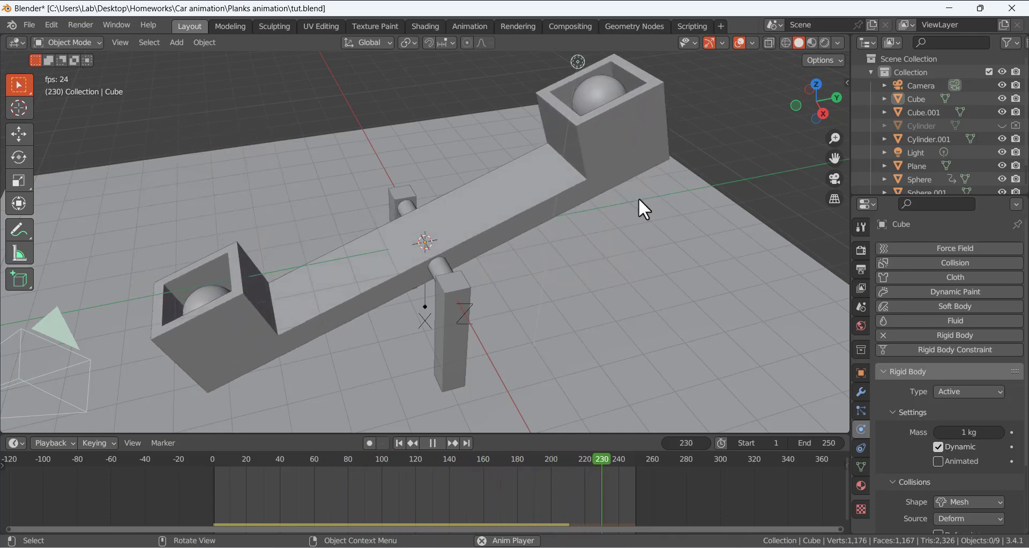
click(435, 442)
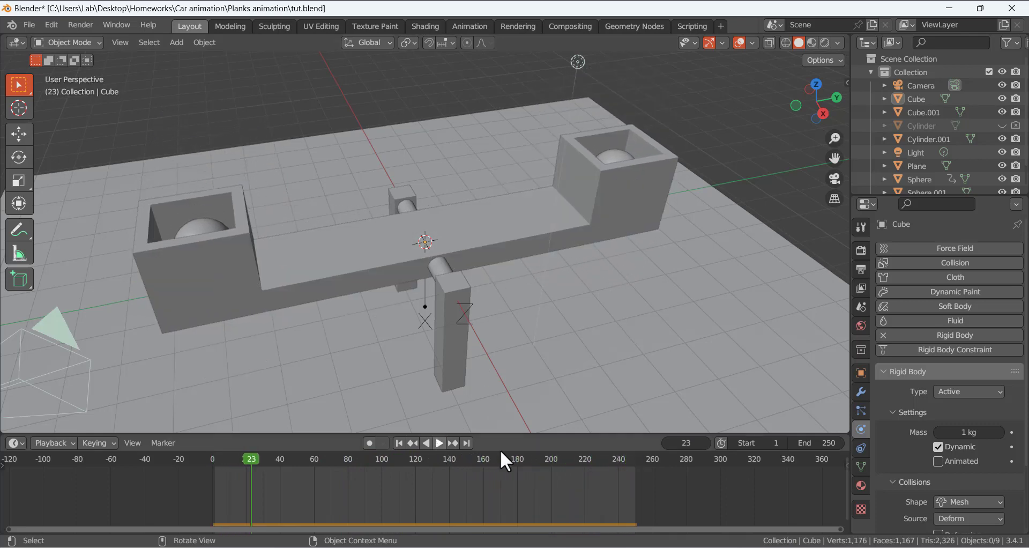
Set the scene's end frame to 500
click(818, 442)
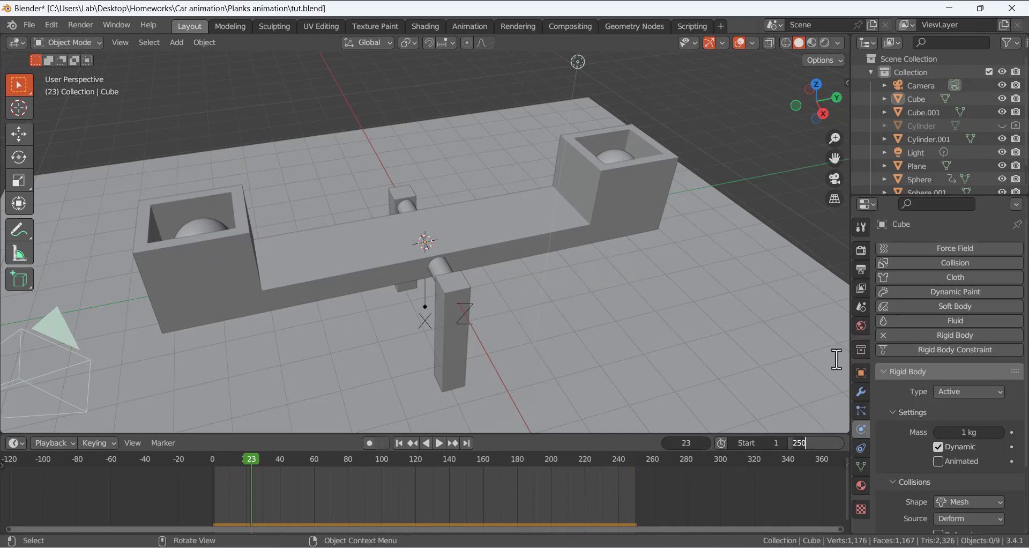
text(500)
key(Return)
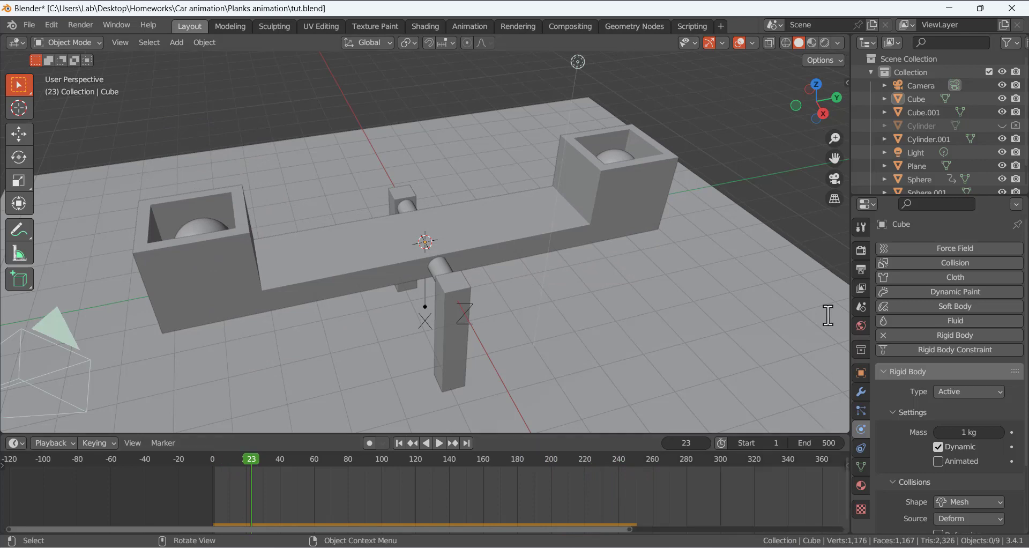
scroll(438, 503, down, 5)
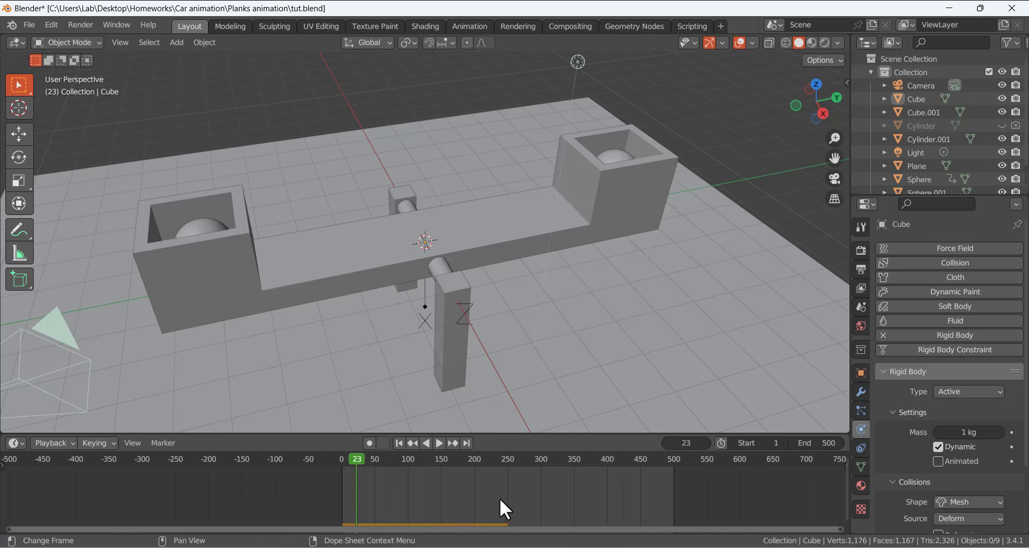
scroll(681, 506, up, 1)
Inspect the mass keyframes of the sphere in the lowered box and run the simulation on to frame 252
drag(349, 462, 465, 467)
click(203, 306)
key(space)
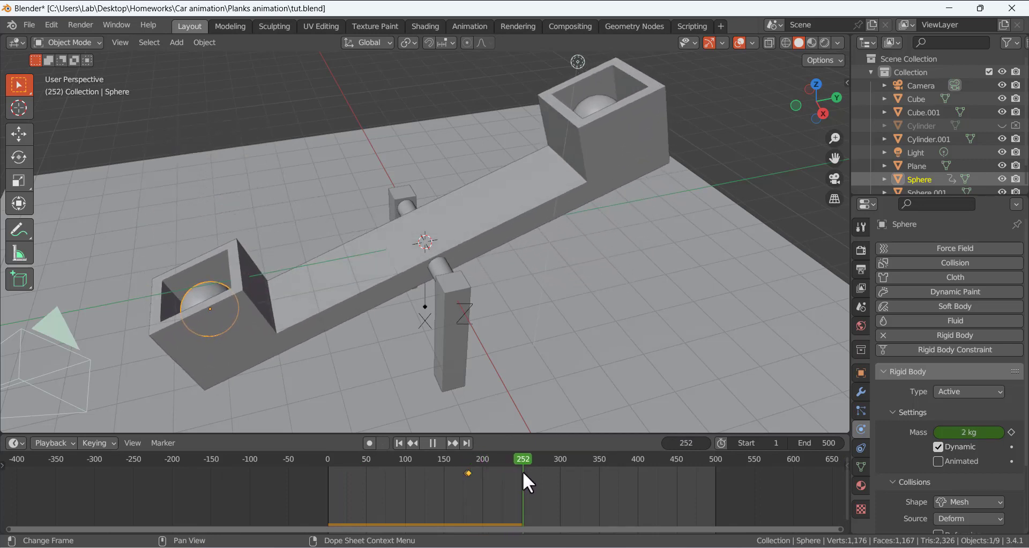
key(space)
Keyframe the mass of the sphere in the raised box at 1 kg on frame 252 and 3 kg on frame 255
click(601, 103)
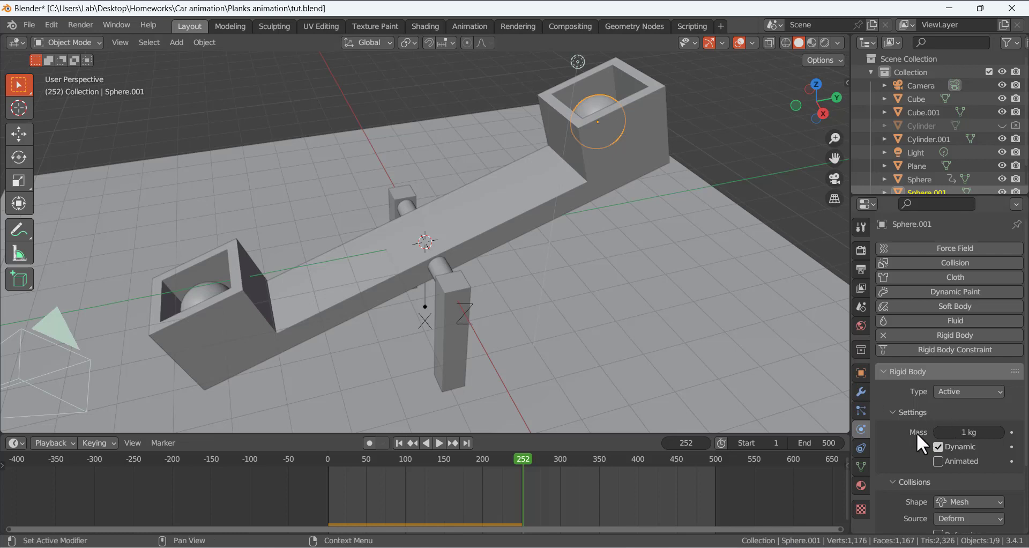
click(1012, 432)
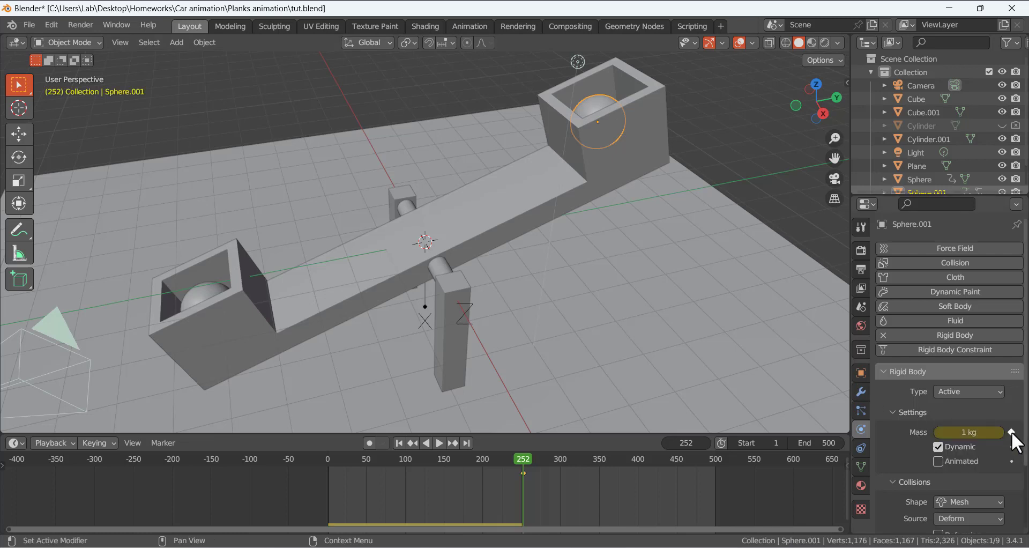
click(707, 443)
click(707, 443)
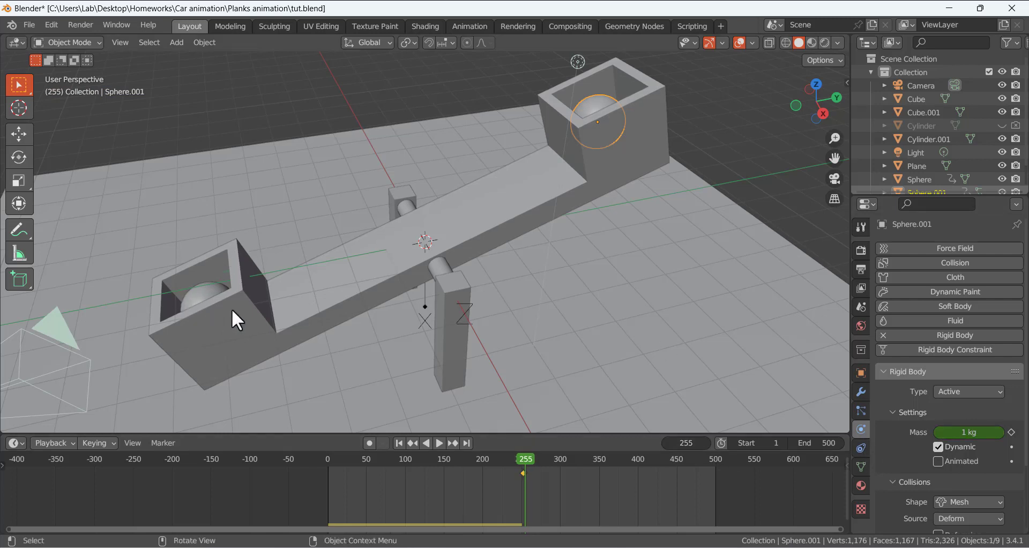
click(961, 432)
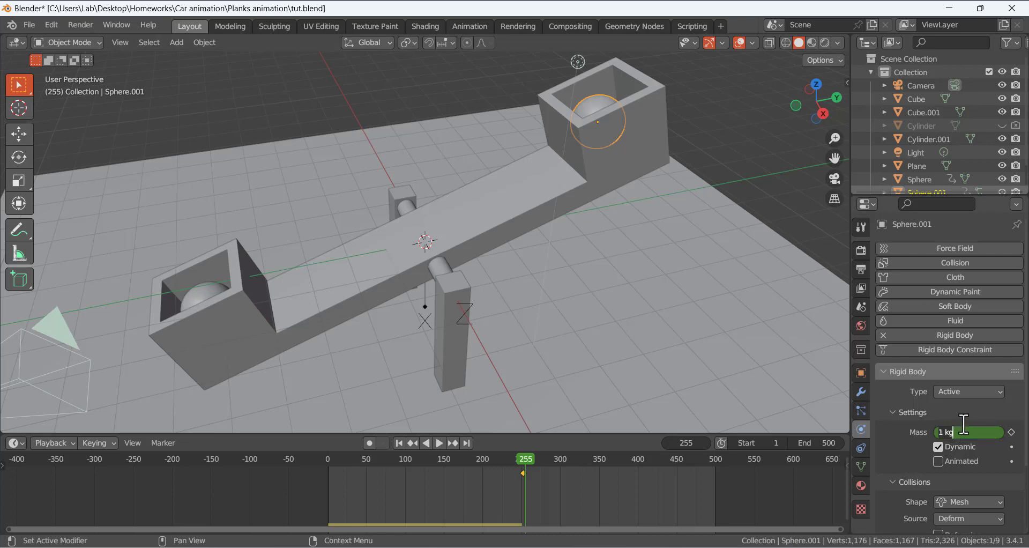
text(3)
key(Return)
click(1011, 432)
Replay the simulation from the start and again from frame 255 to check whether the new mass keyframes tip the plank
drag(526, 459, 326, 460)
click(439, 442)
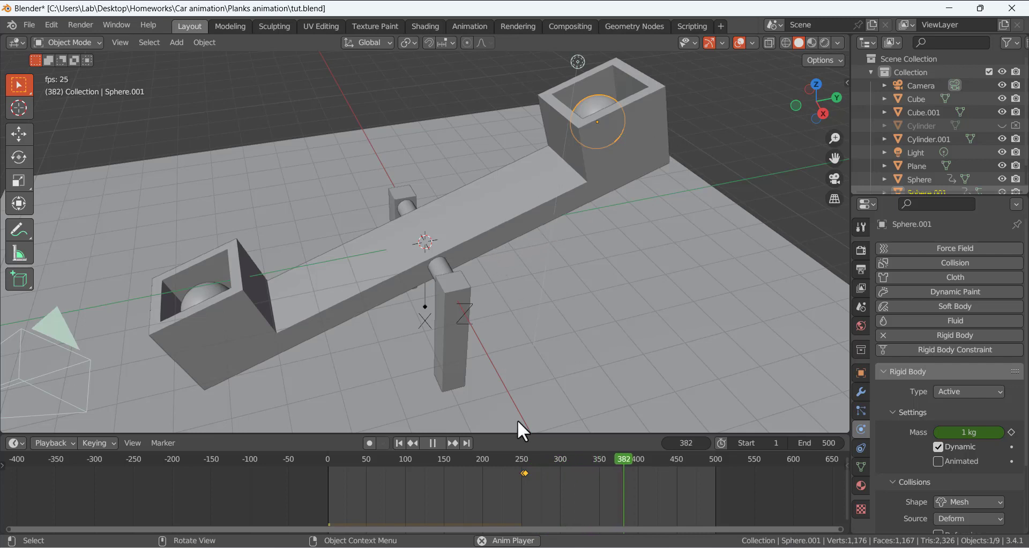
click(433, 442)
drag(642, 459, 525, 463)
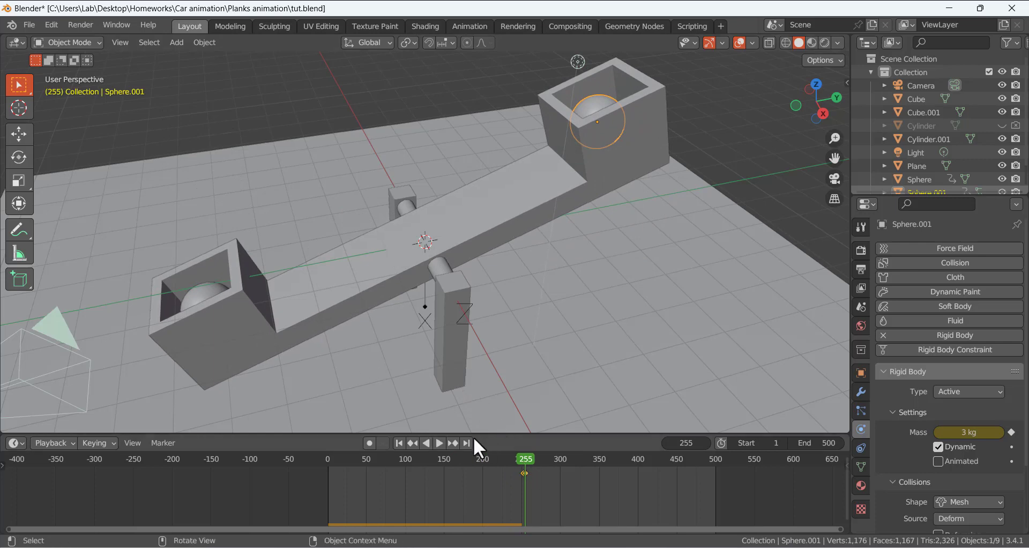
click(440, 443)
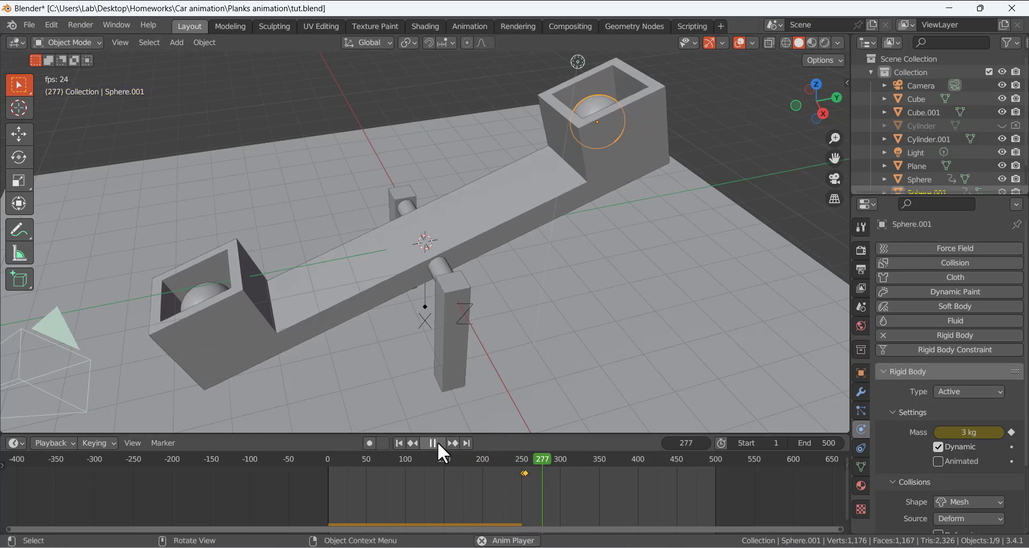
click(439, 443)
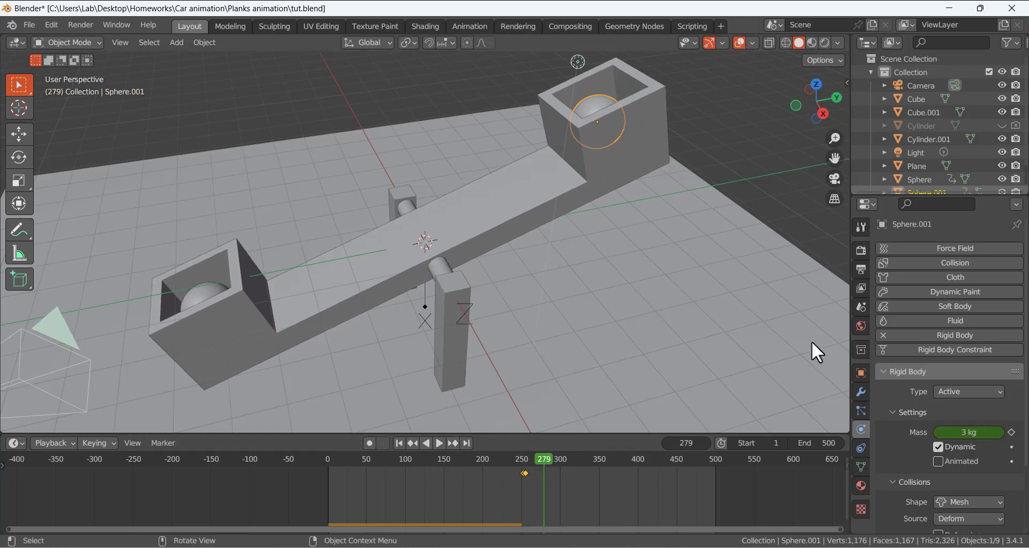
Set the end frame of the Rigid Body World's simulation cache to 500
click(861, 307)
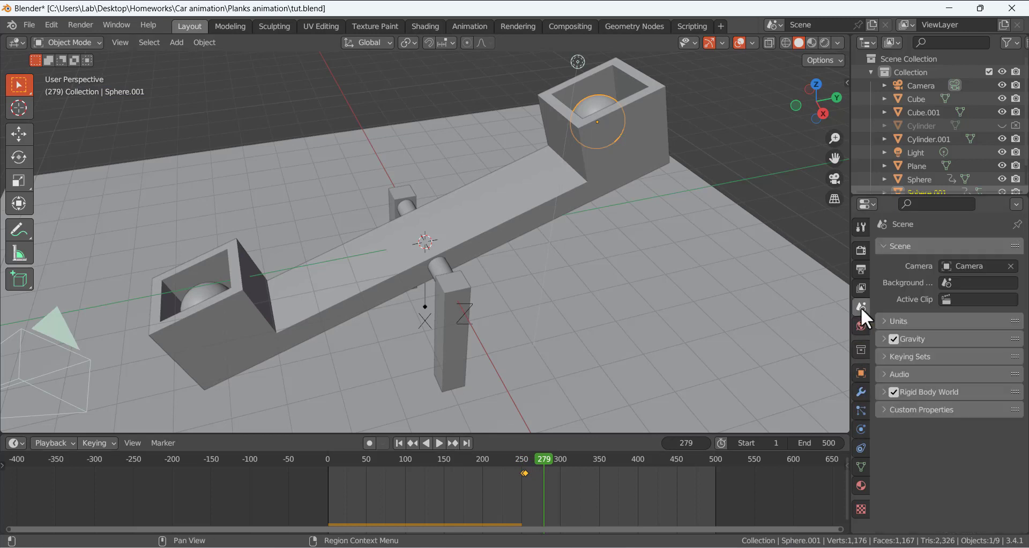
click(882, 394)
scroll(948, 450, down, 3)
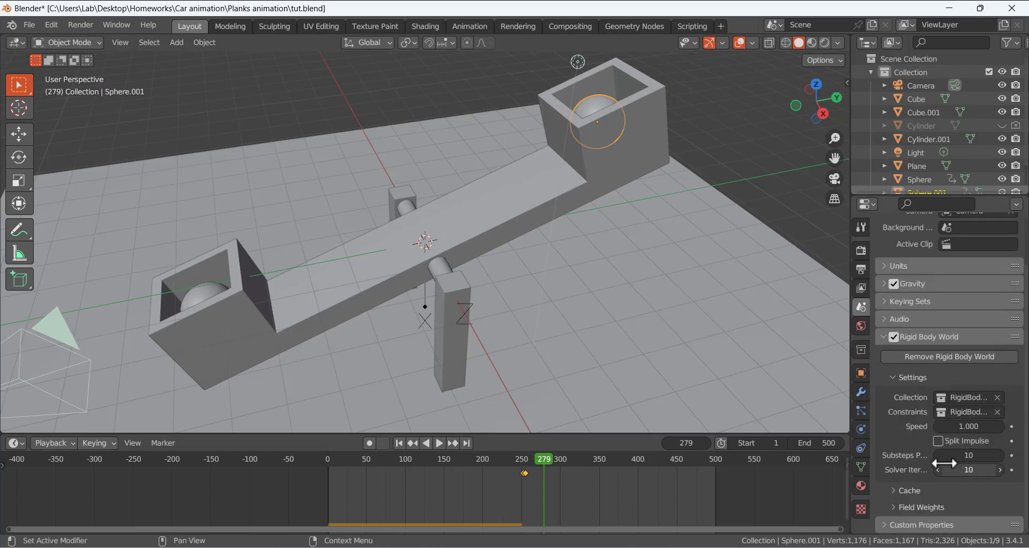
click(895, 490)
scroll(917, 477, down, 8)
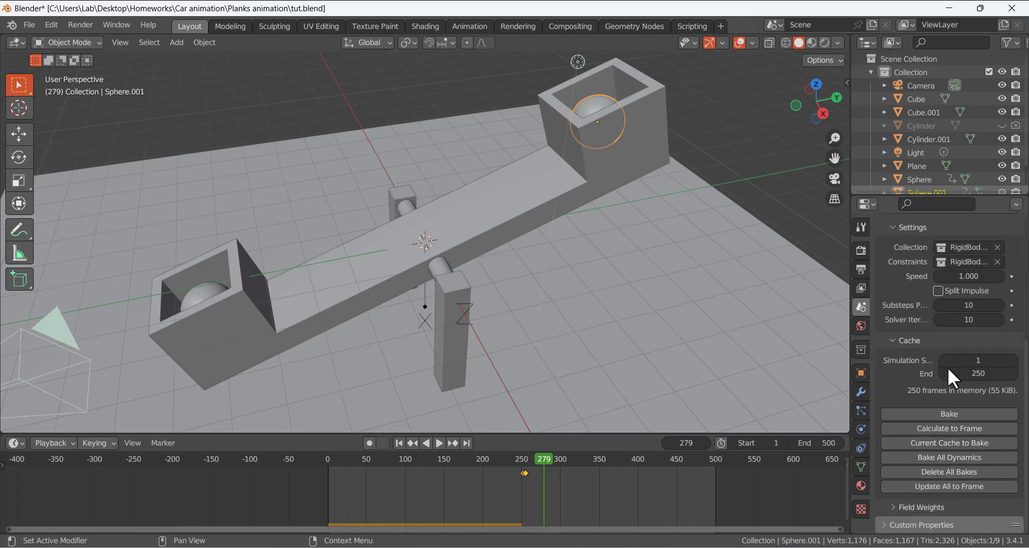
click(971, 370)
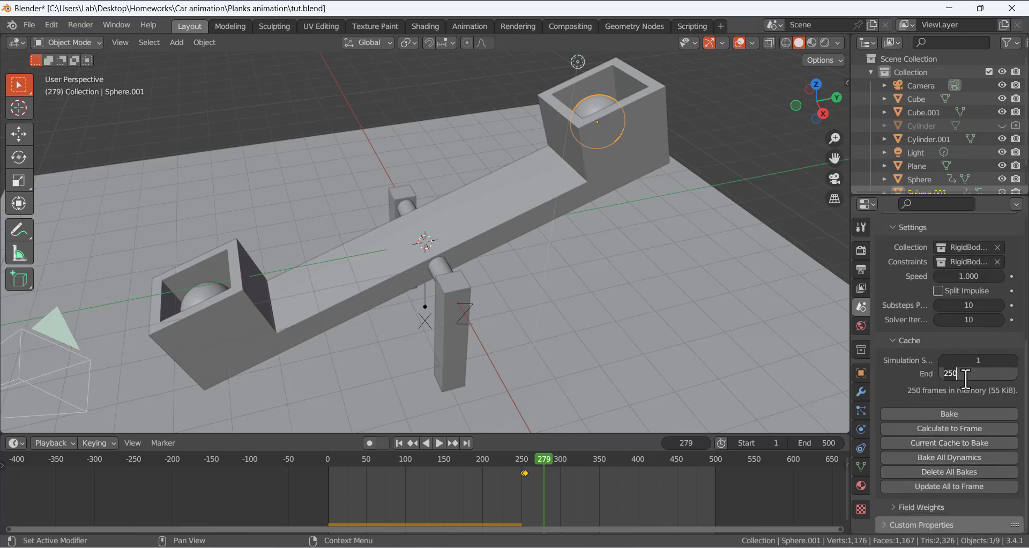
text(500)
key(Return)
Replay the simulation from frame 1 to check that the plank tips after frame 255
click(440, 442)
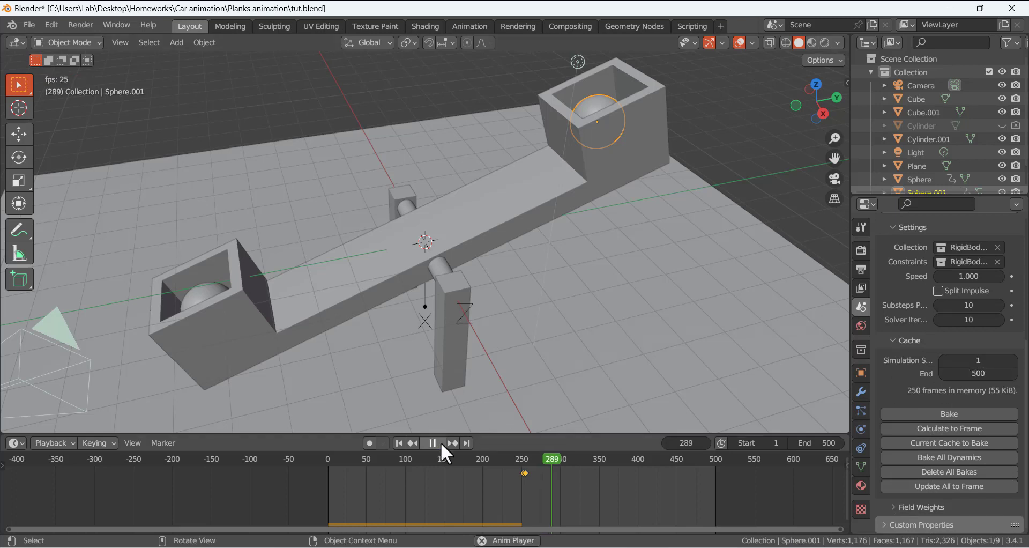
click(398, 443)
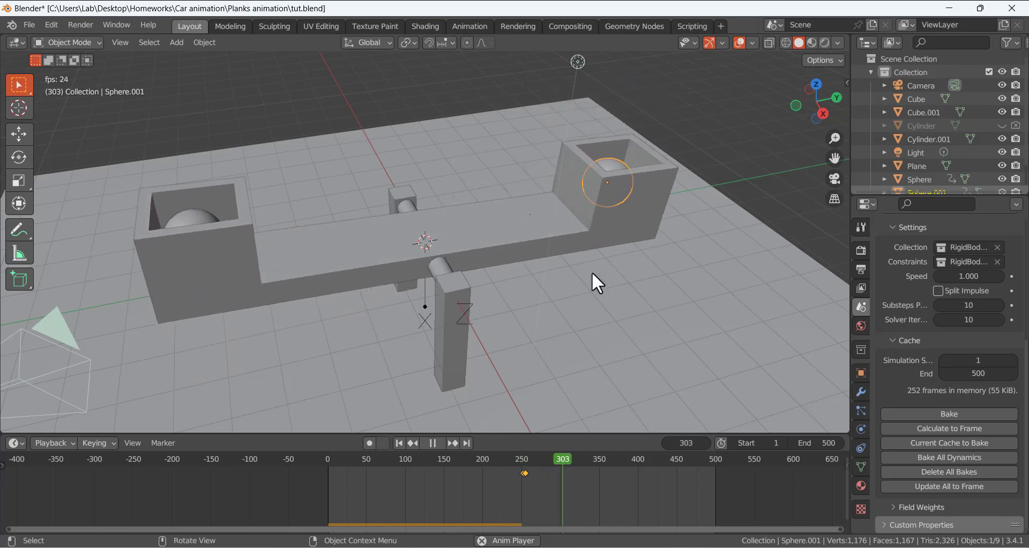
click(433, 443)
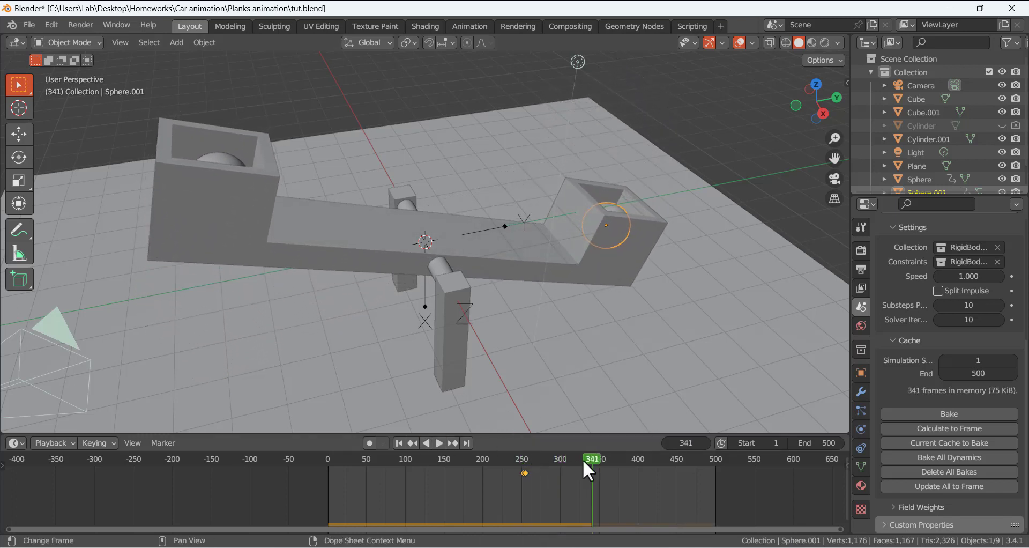
Keyframe the mass of the sphere in the newly raised box at 2 kg on frame 348
drag(587, 458, 597, 458)
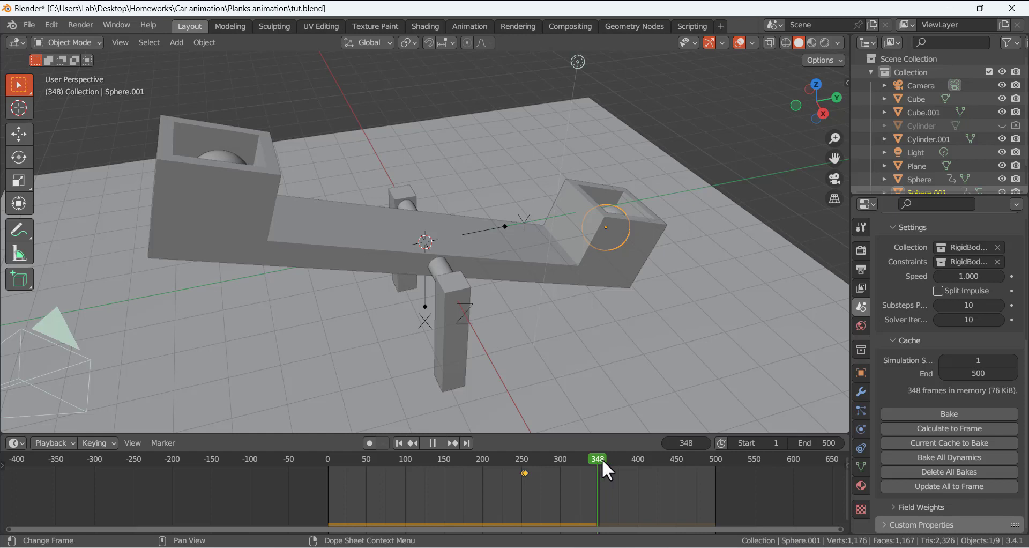
click(223, 154)
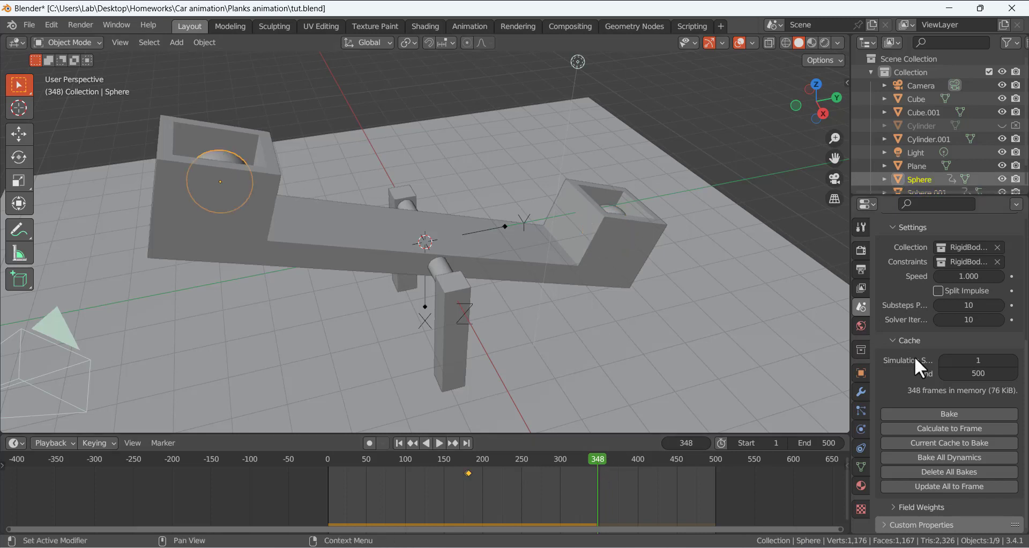
click(861, 428)
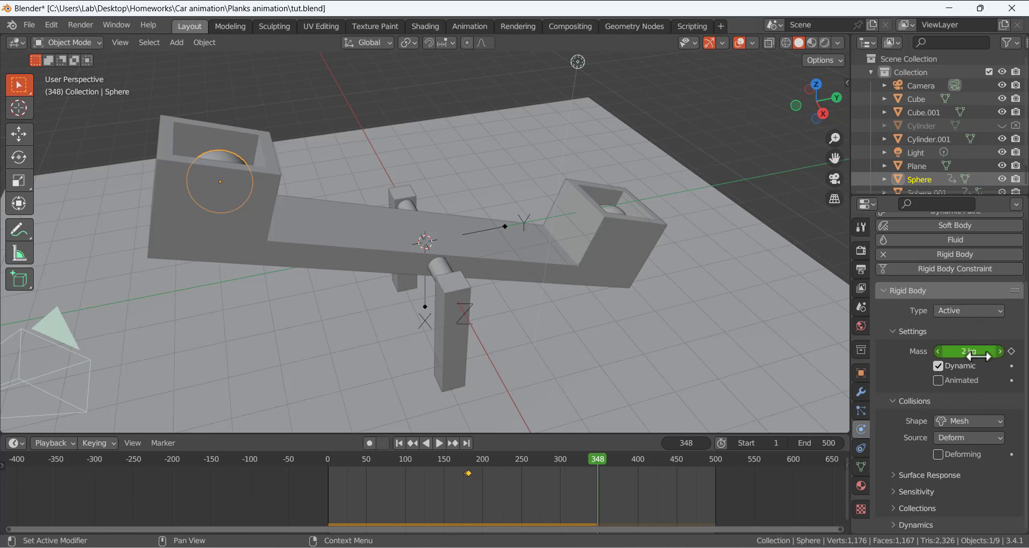
click(1012, 351)
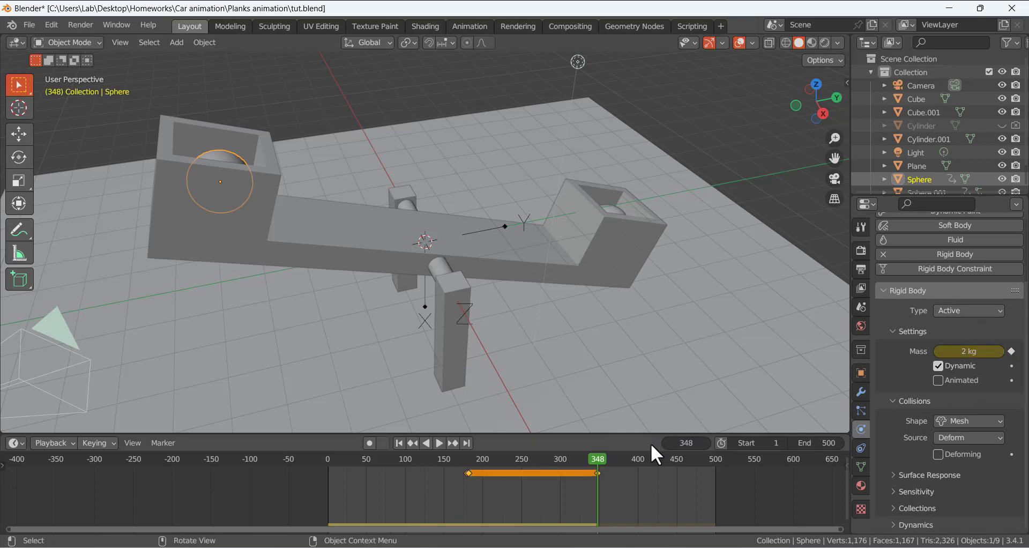
Change the same sphere's mass to 4 kg at frame 350
drag(706, 443, 708, 443)
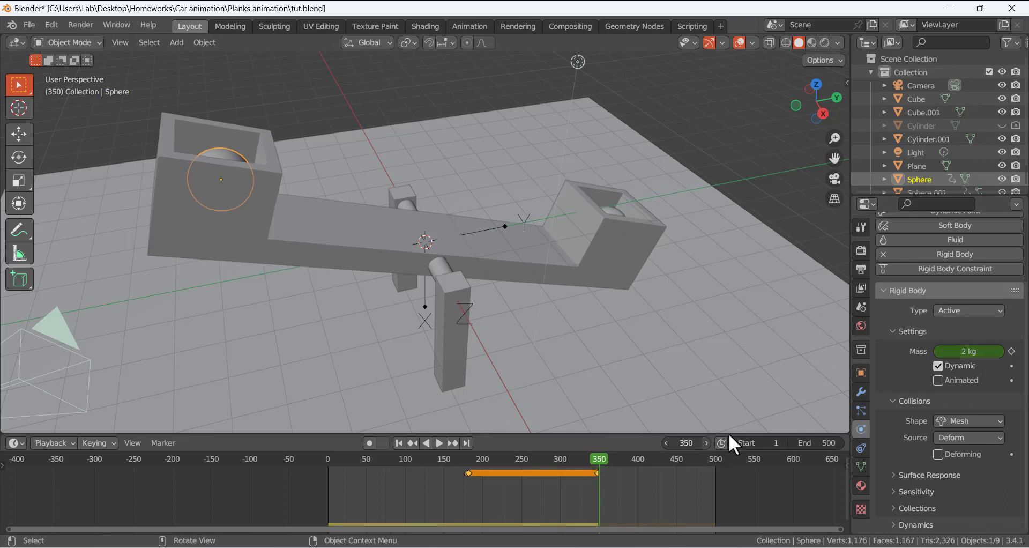
click(972, 350)
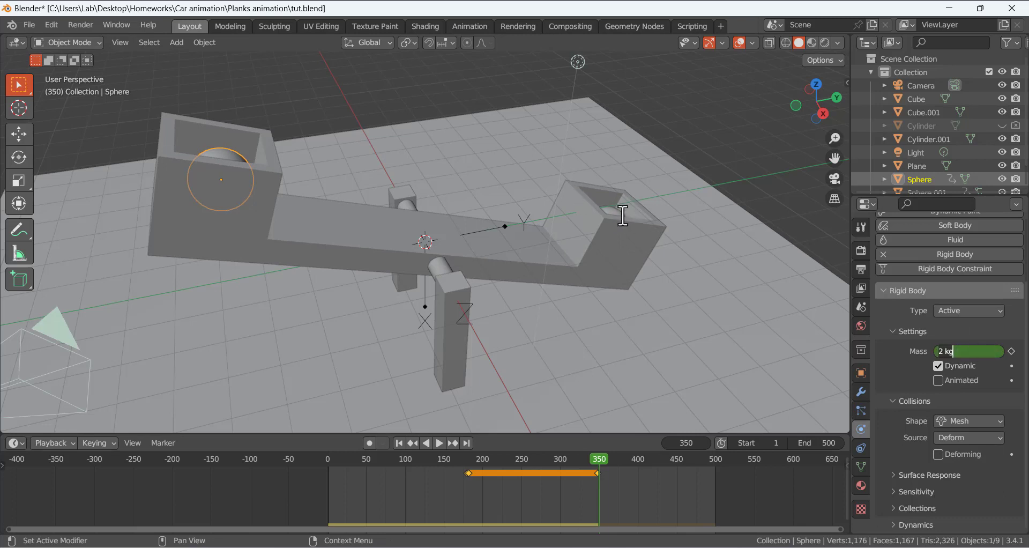
key(ctrl+a)
text(4)
key(Return)
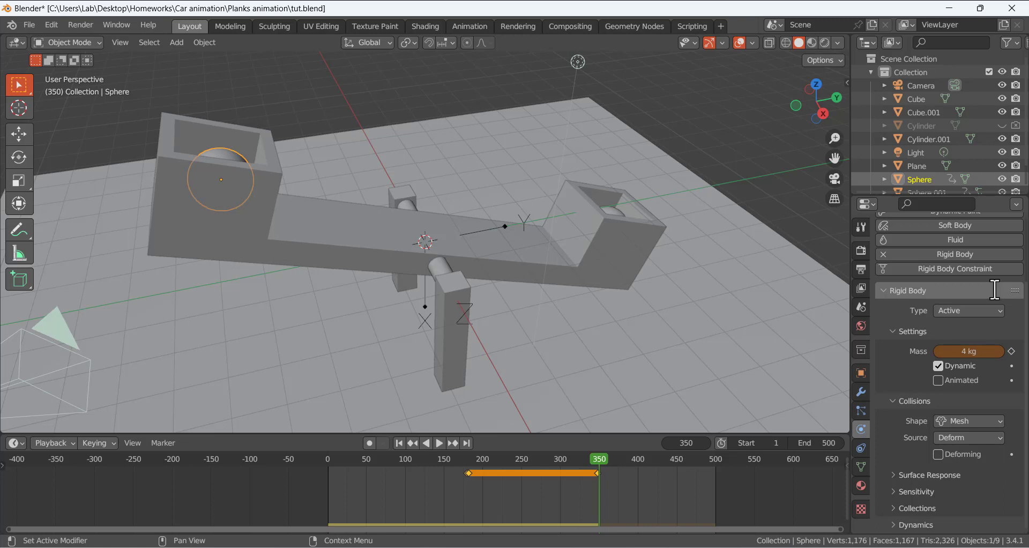
Replay the simulation from frame 1 to check whether the plank tips back after frame 350
click(399, 443)
click(439, 442)
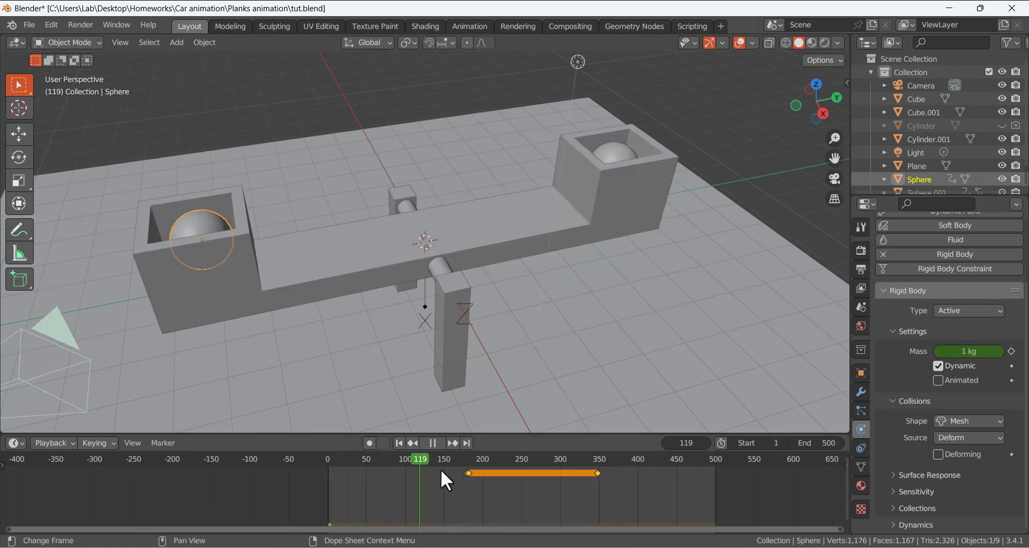
key(Escape)
click(442, 443)
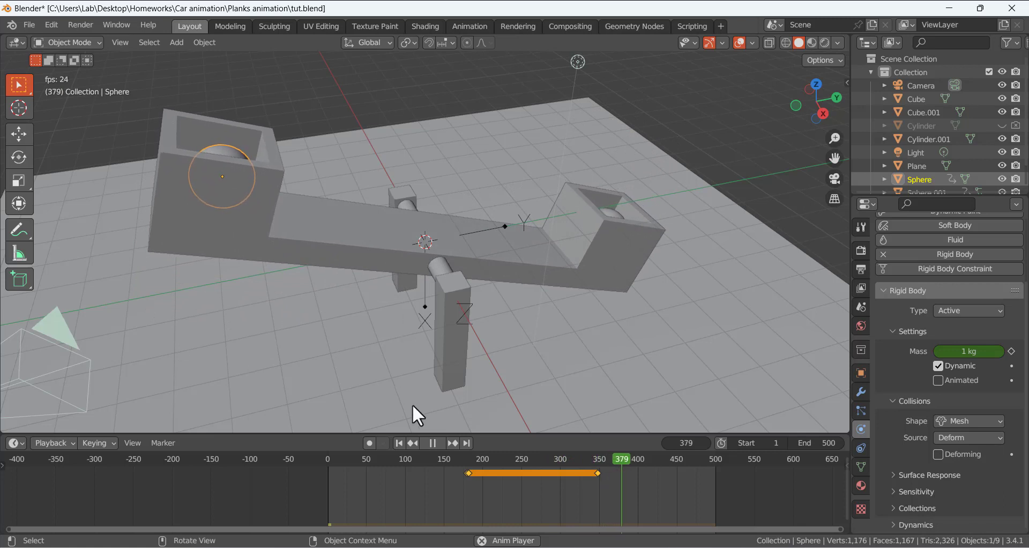
Keyframe the selected sphere's mass at 4 kg on frame 353
drag(632, 457, 598, 457)
key(space)
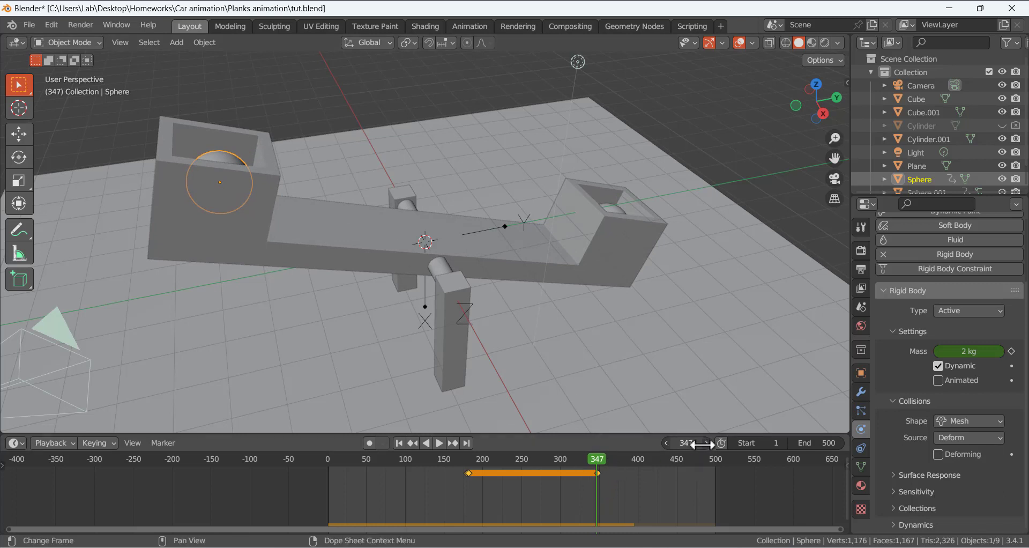
mouse_move(697, 443)
mouse_down()
mouse_move(719, 443)
mouse_move(707, 450)
mouse_up()
click(959, 351)
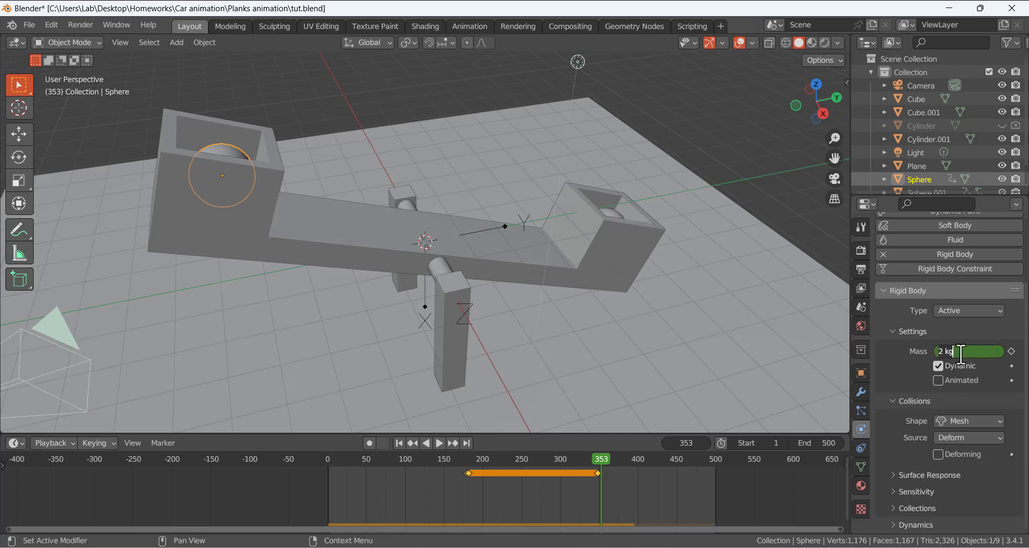
text(4)
key(Return)
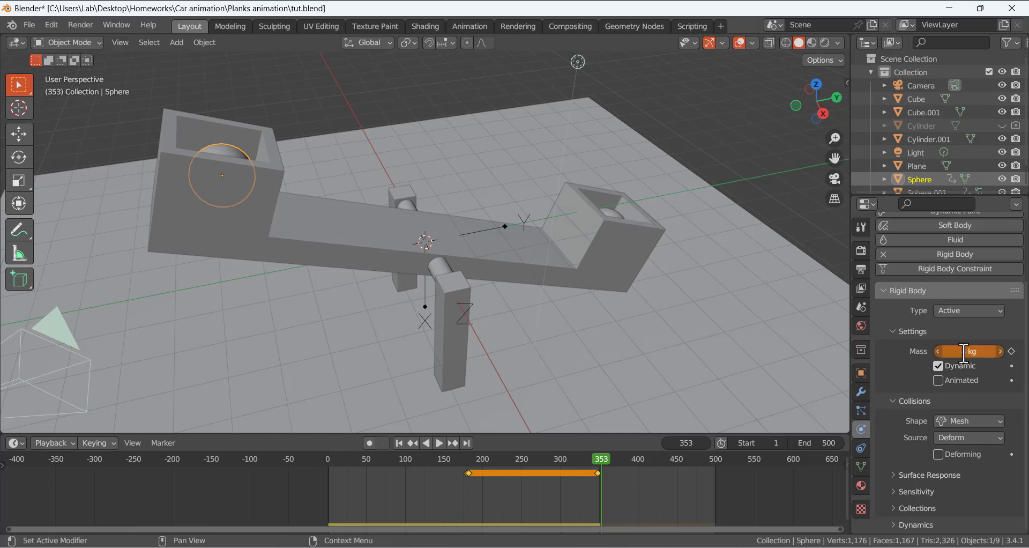
click(1012, 351)
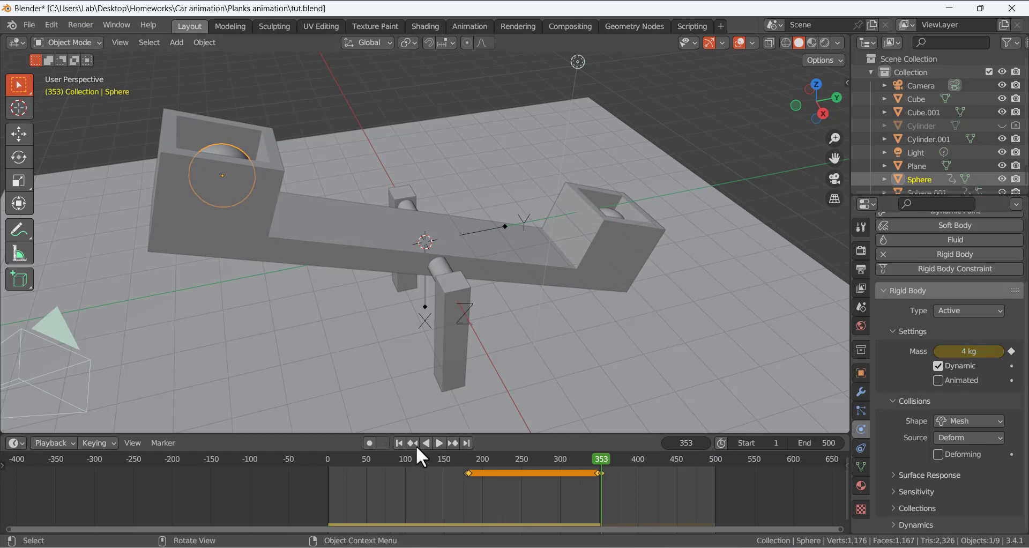
Play the simulation and scrub the timeline back to frame 24 to check the plank's motion with the new keyframes
click(438, 443)
drag(591, 459, 533, 471)
drag(636, 462, 484, 462)
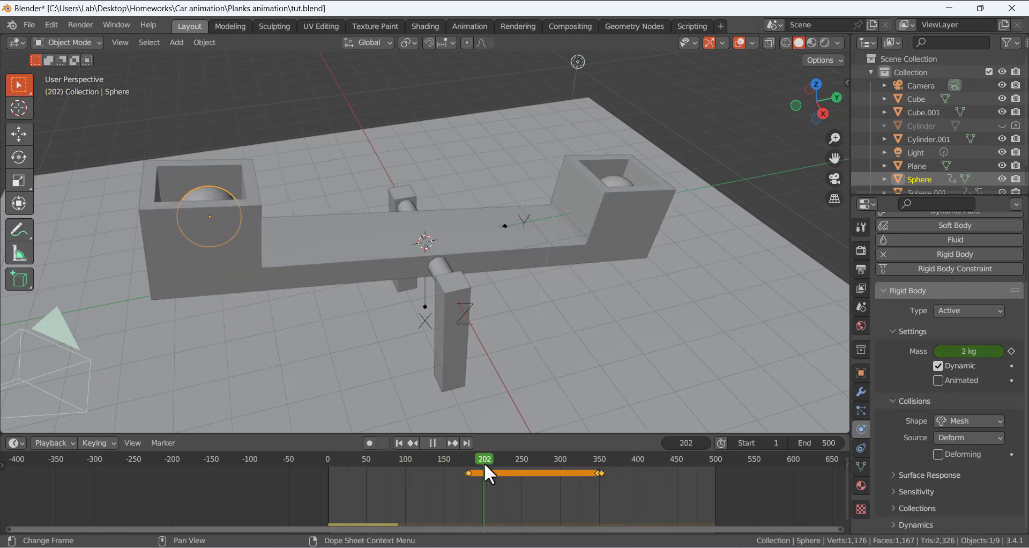
click(438, 443)
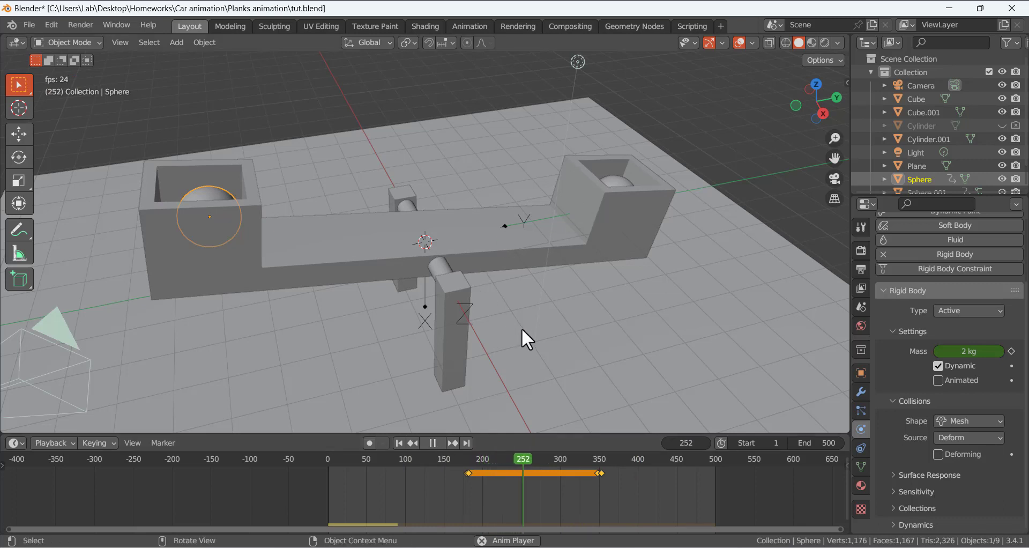
click(536, 339)
key(space)
drag(550, 459, 346, 461)
Inspect the mass keyframes of the object Sphere near frames 180 and 350 on the timeline
click(198, 227)
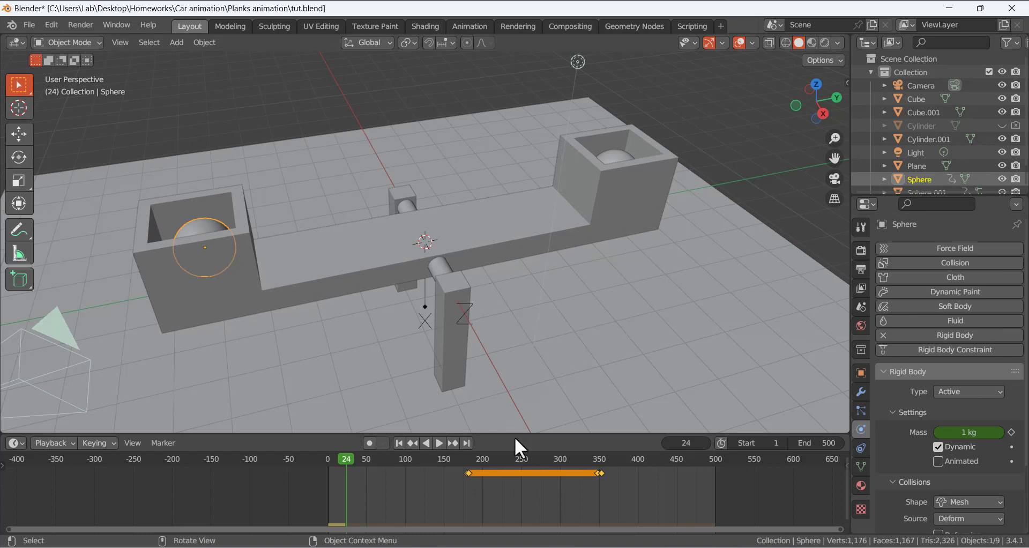
click(469, 473)
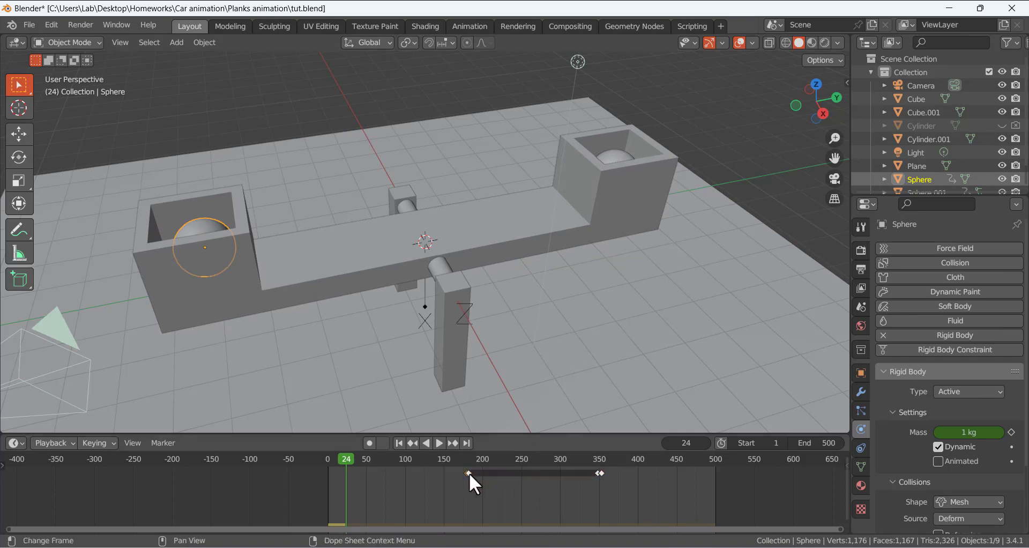
shift+click(597, 471)
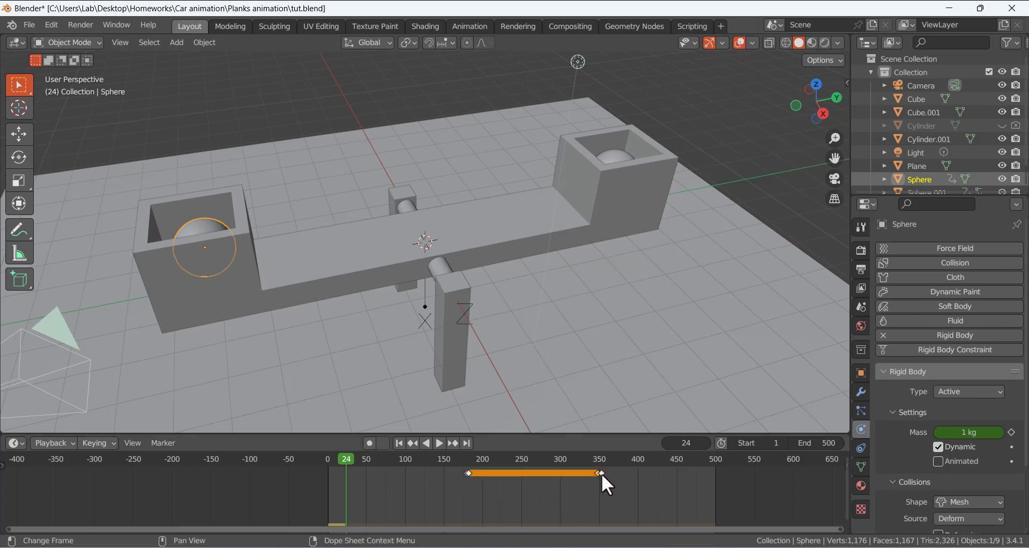
click(601, 474)
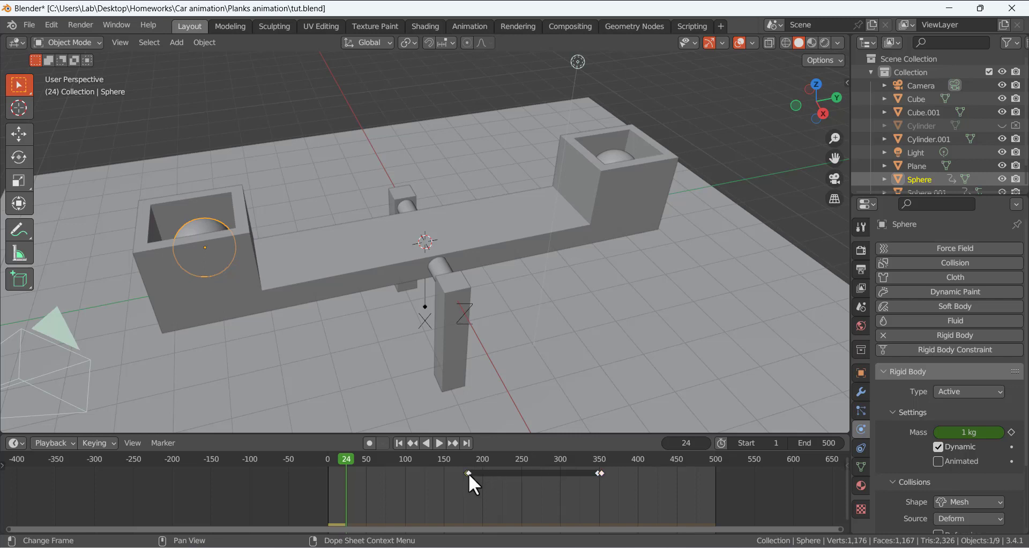
Play and scrub through the simulation to check the tipping, and return the playhead to frame 2
key(space)
drag(347, 458, 431, 474)
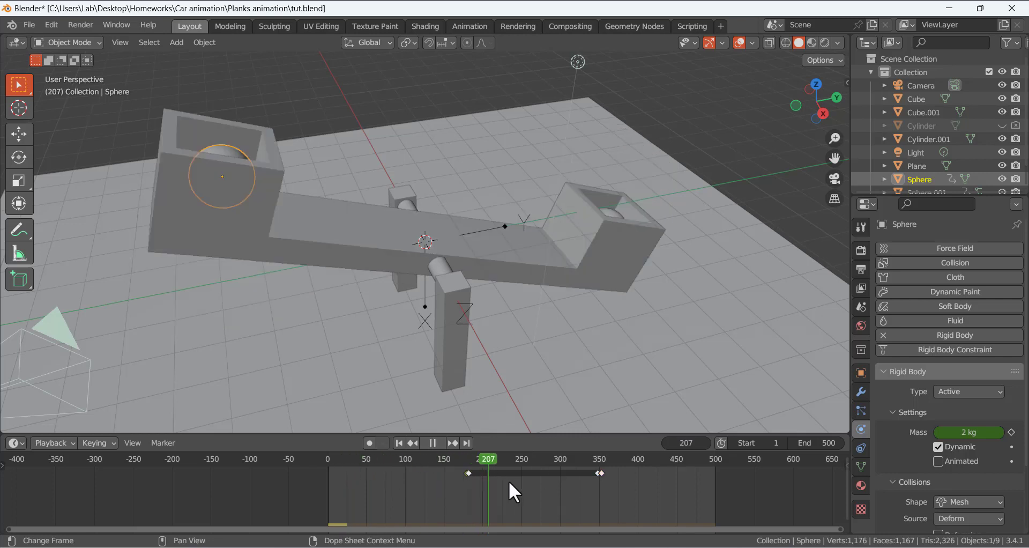
click(328, 487)
key(space)
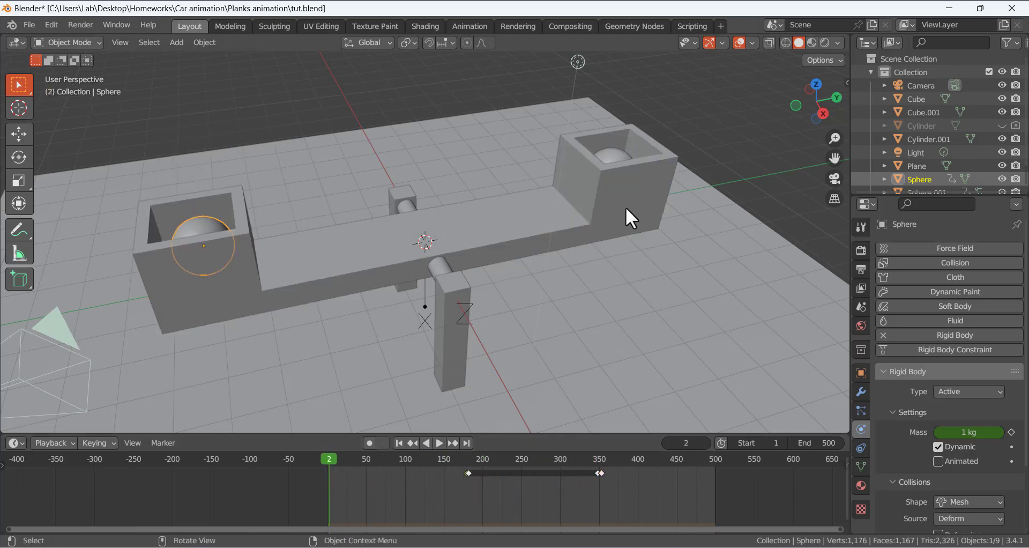
Show the mass keyframes of Sphere.001, replay the simulation with it deselected, and stop playback to return to frame 1
click(607, 156)
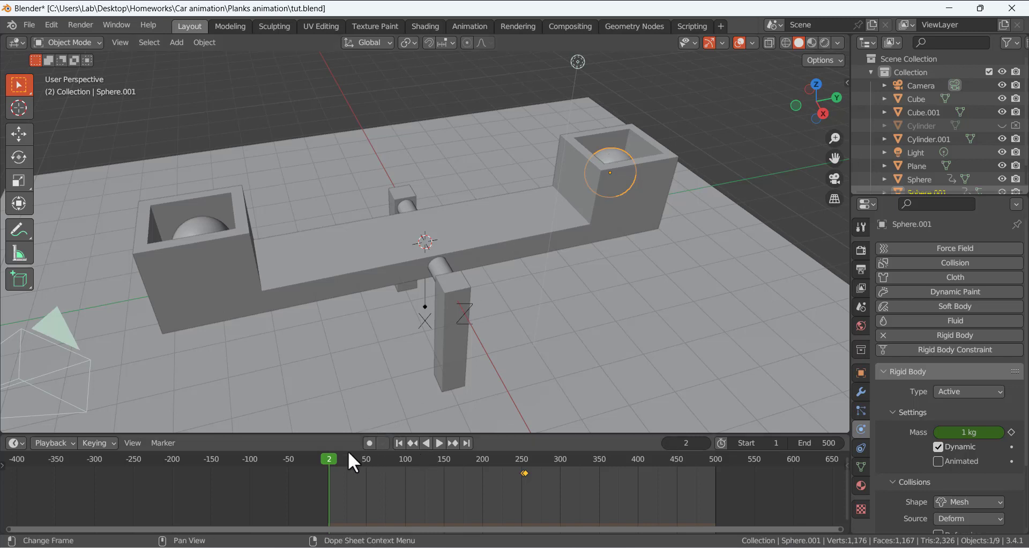
click(438, 445)
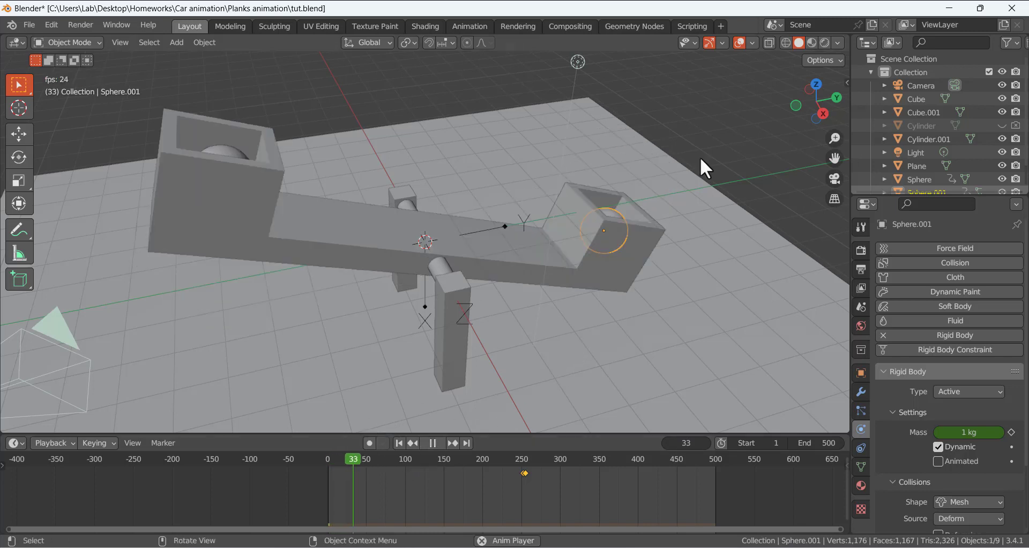
click(718, 115)
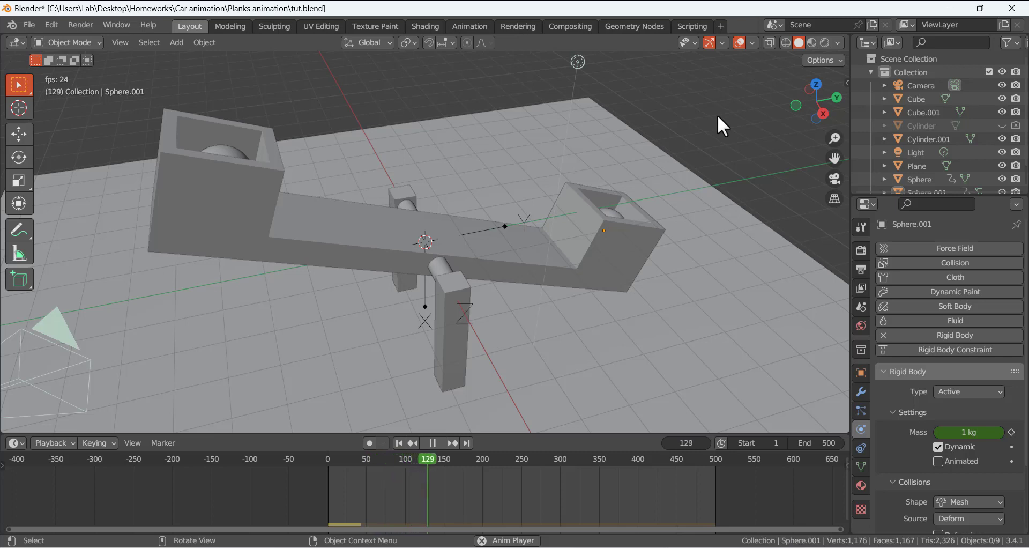
key(Escape)
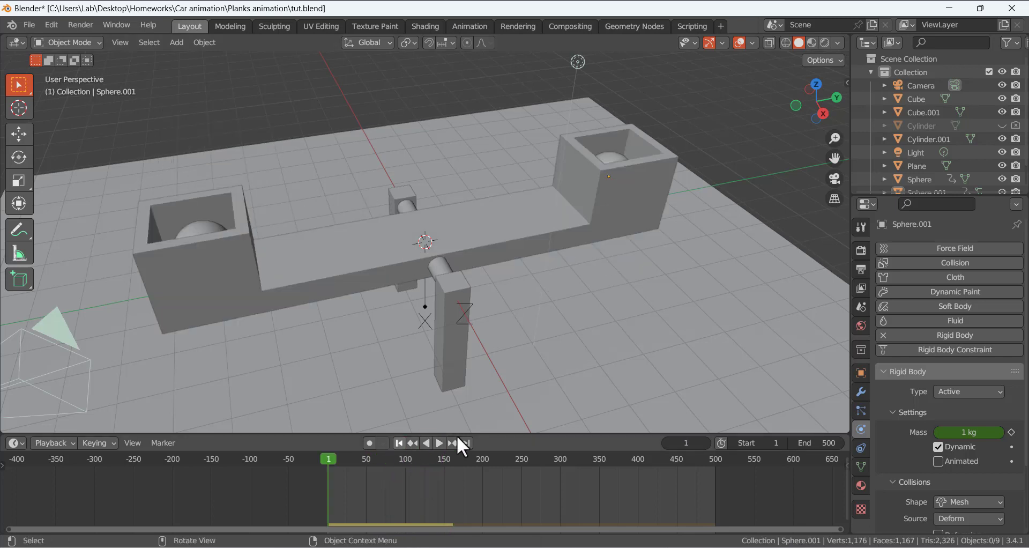
Bake the scene's Rigid Body World cache for frames 1 to 500
click(861, 306)
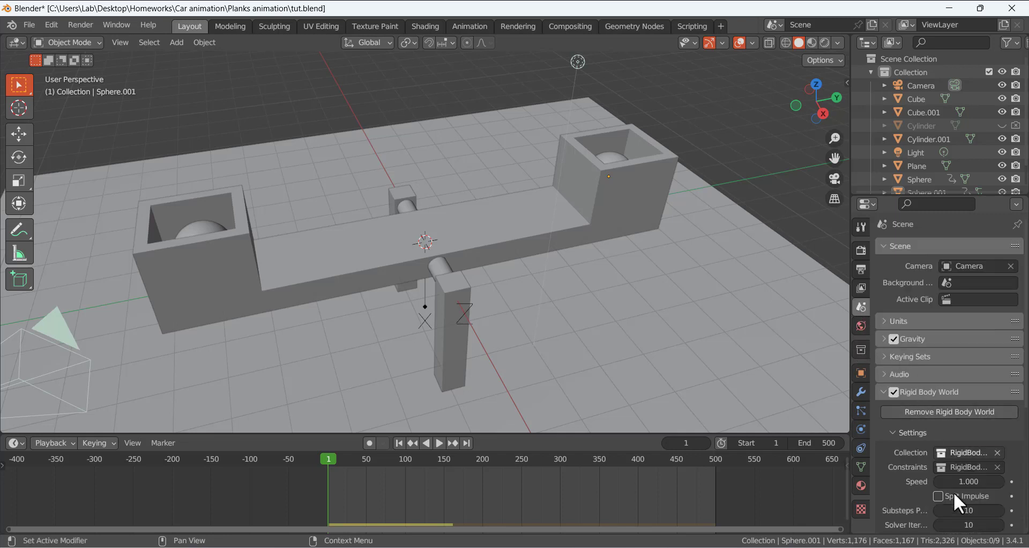
scroll(948, 483, down, 6)
click(945, 449)
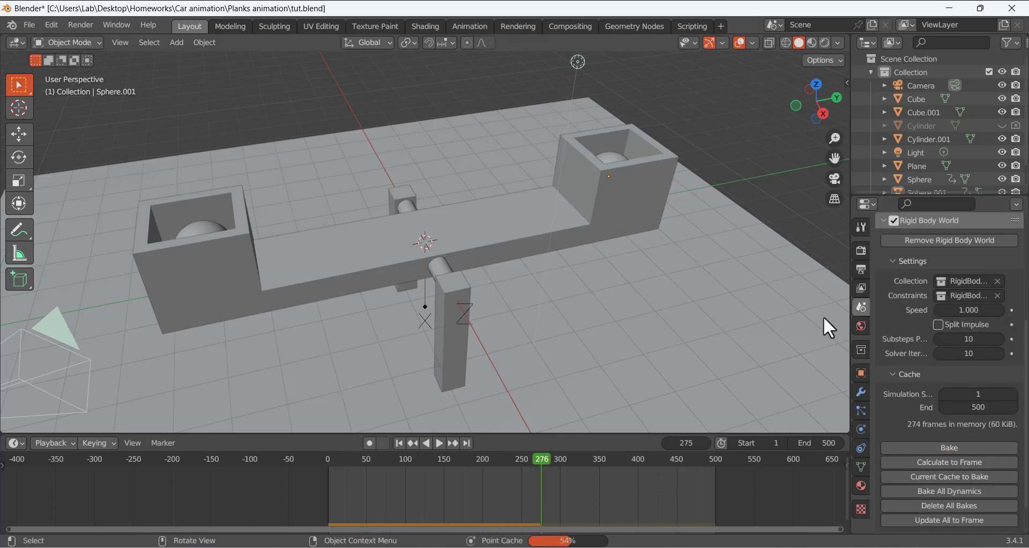
Play the baked simulation to check the seesaw's full motion, and pause it at frame 450
click(435, 442)
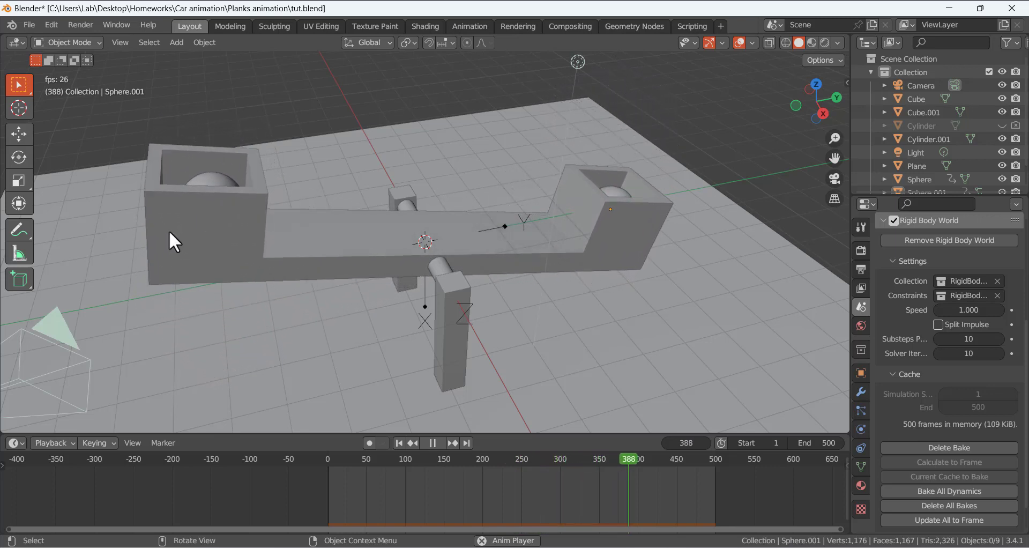
click(431, 442)
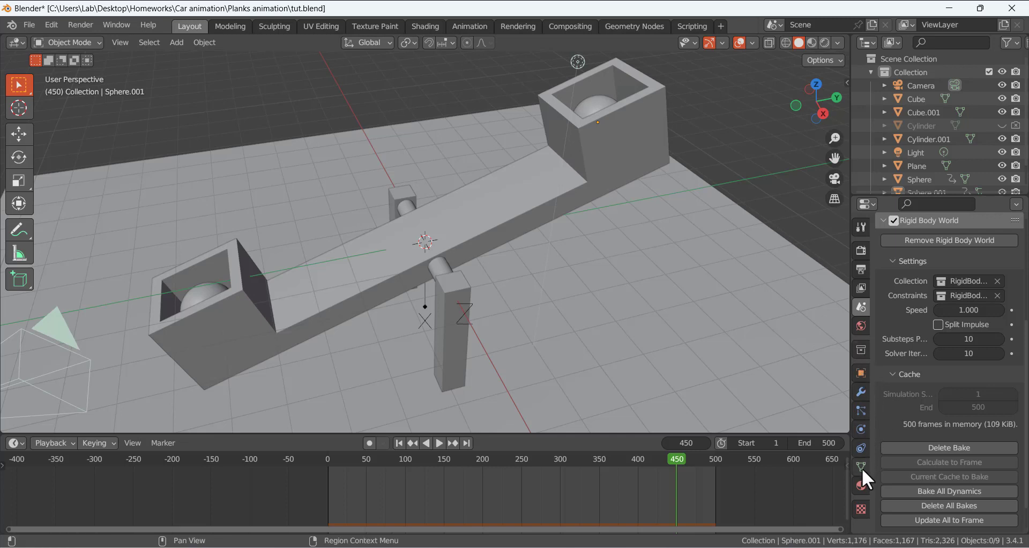
Look over the physics and render settings and open the material settings of Sphere.001
click(861, 430)
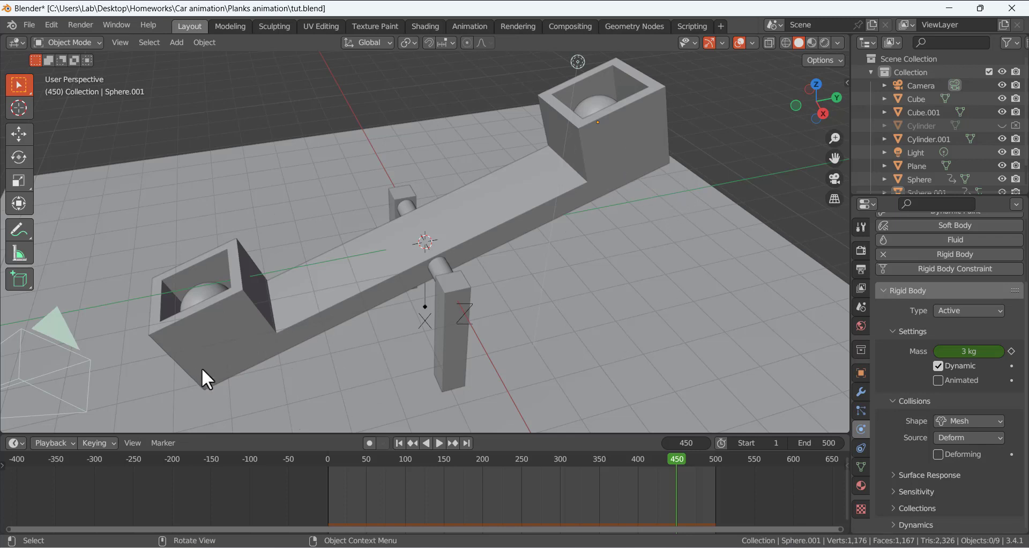
click(861, 251)
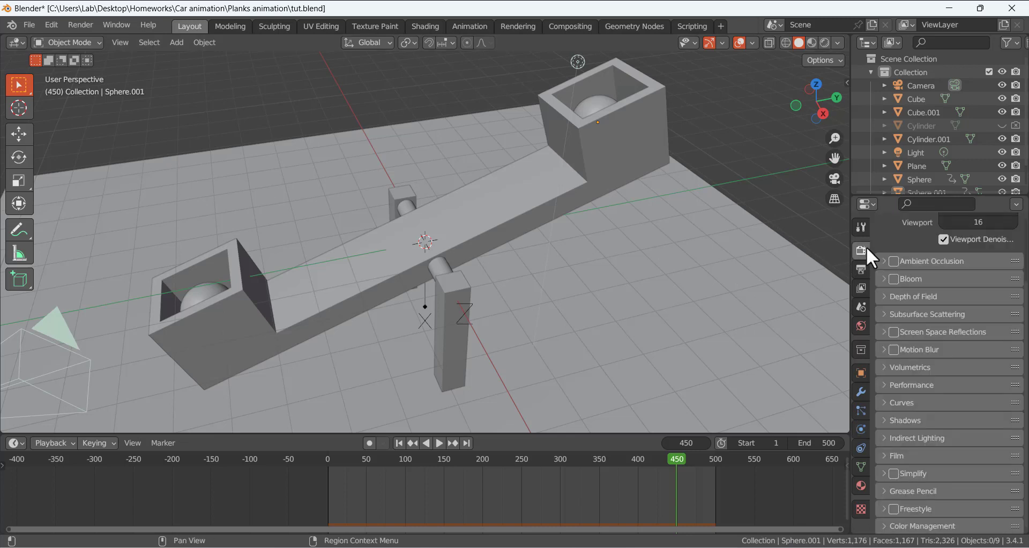
click(861, 486)
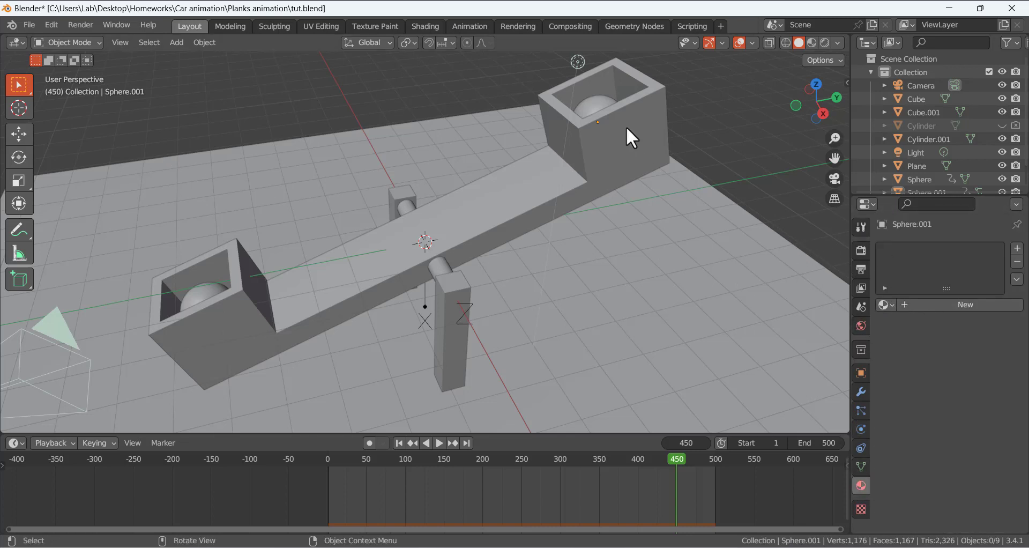